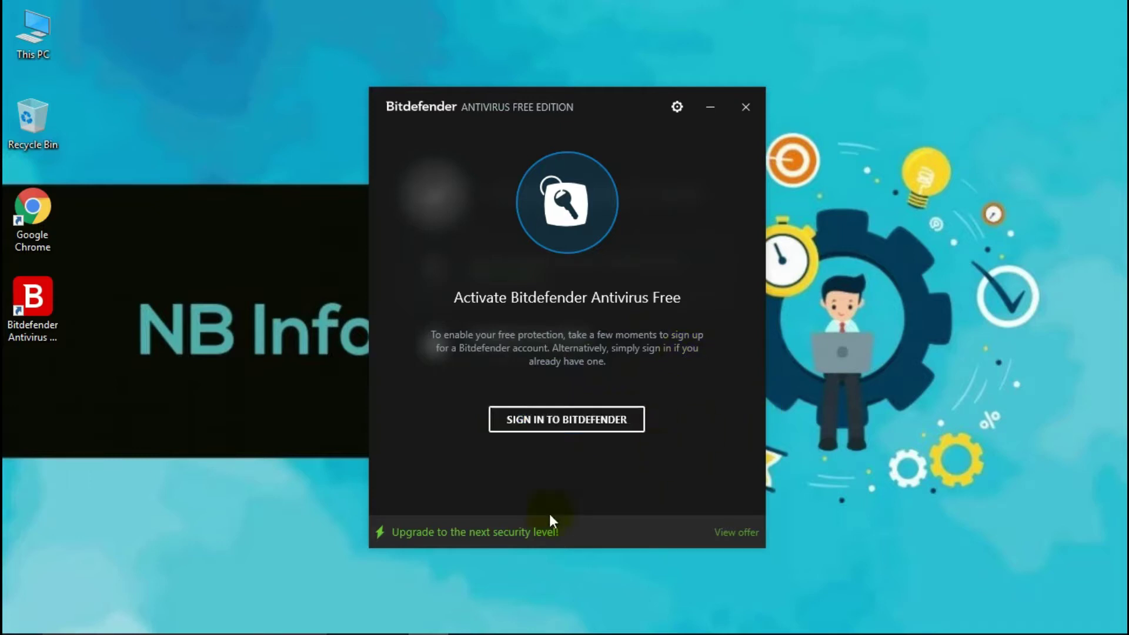
# - Create a Bitdefender account with the full name, e-mail address and account password, accept the Terms of Use, and sign in to activate the antivirus
pyautogui.click(573, 418)
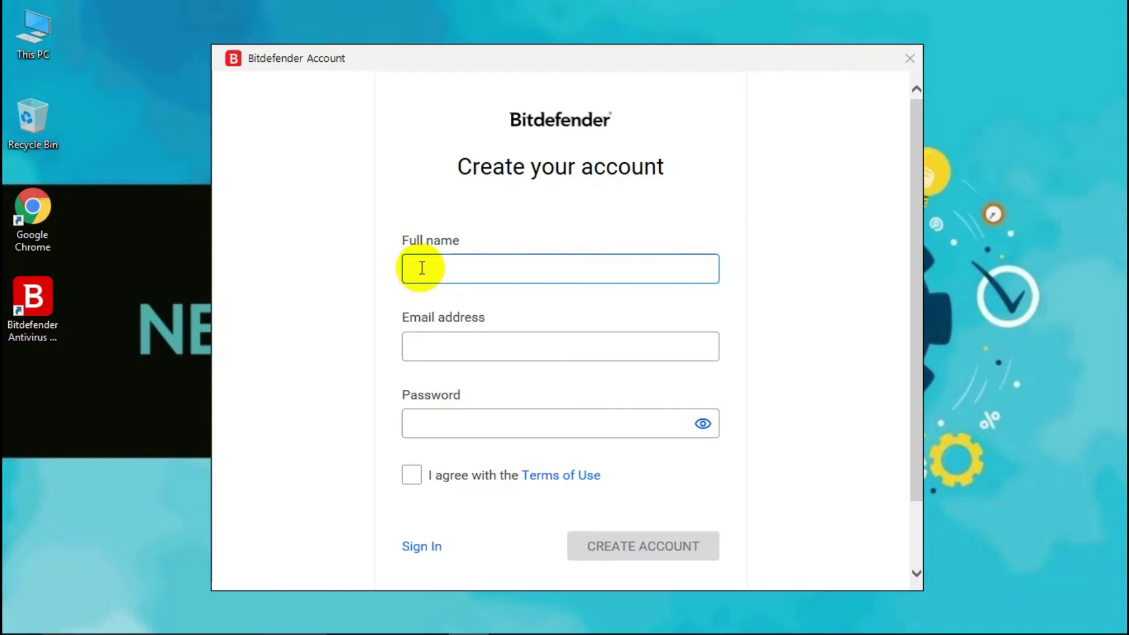
pyautogui.write('NB Infotech')
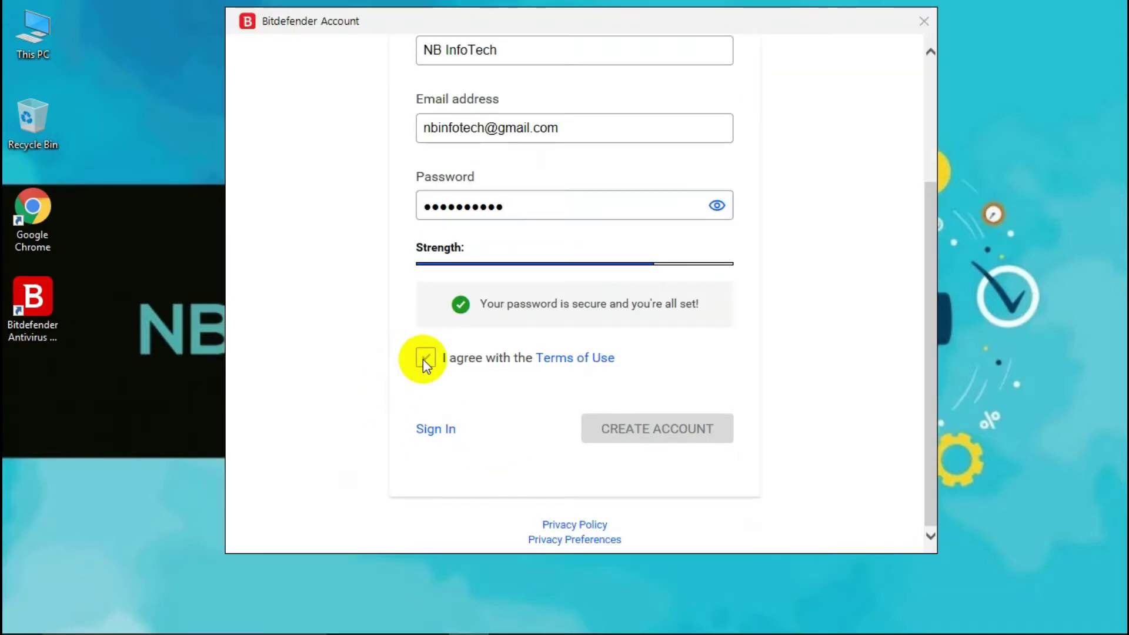
pyautogui.click(422, 359)
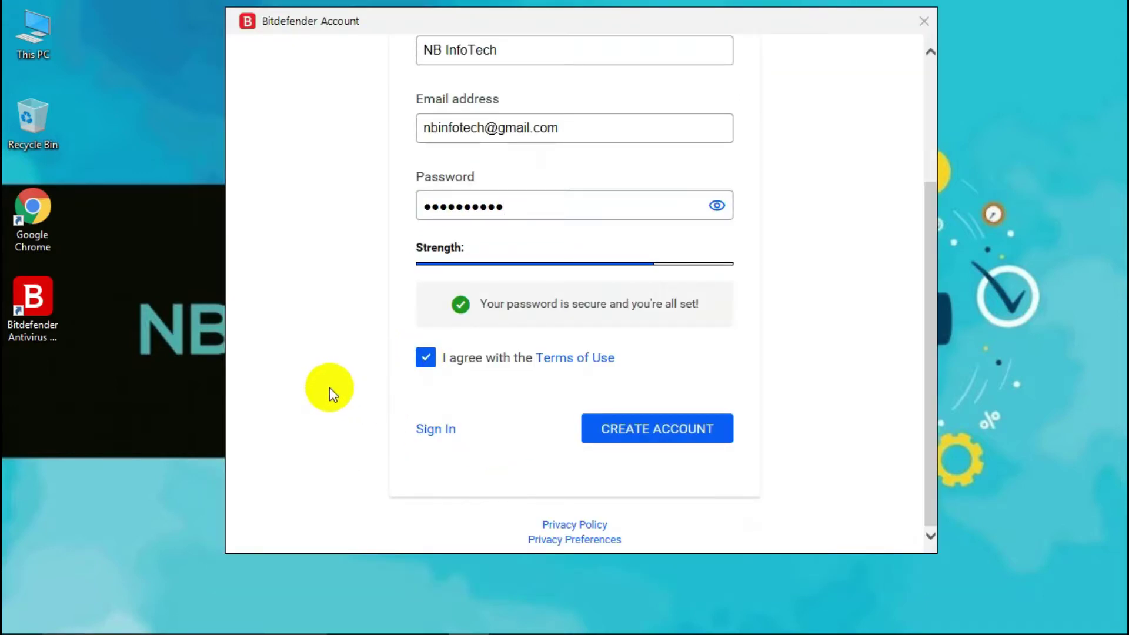
pyautogui.scroll(3, 332, 393)
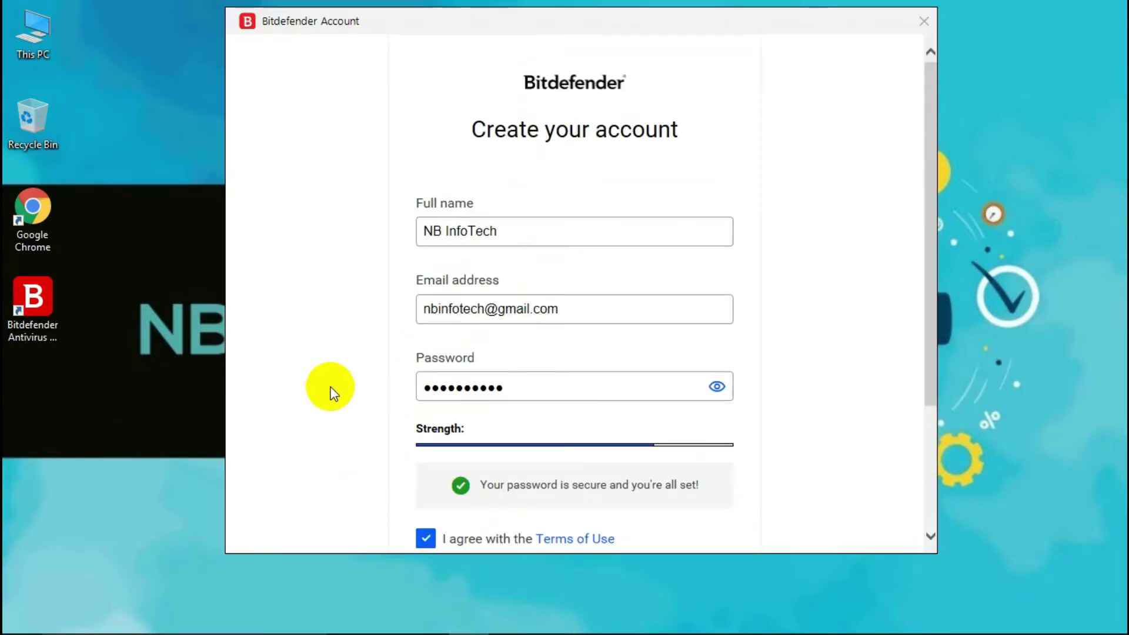
pyautogui.scroll(-3, 333, 392)
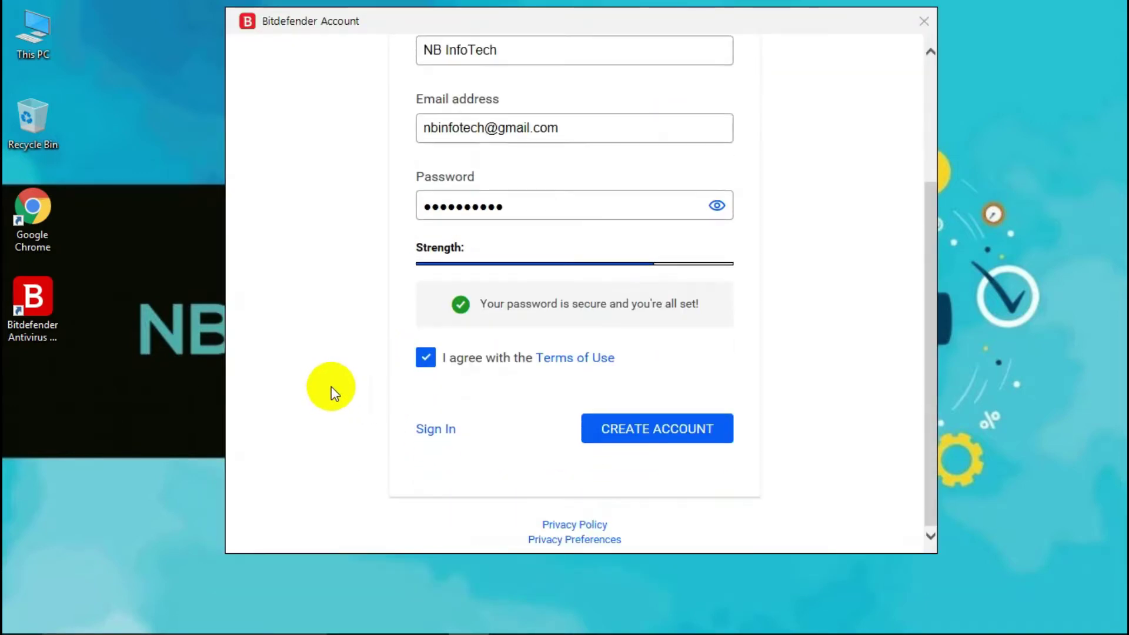
pyautogui.click(657, 432)
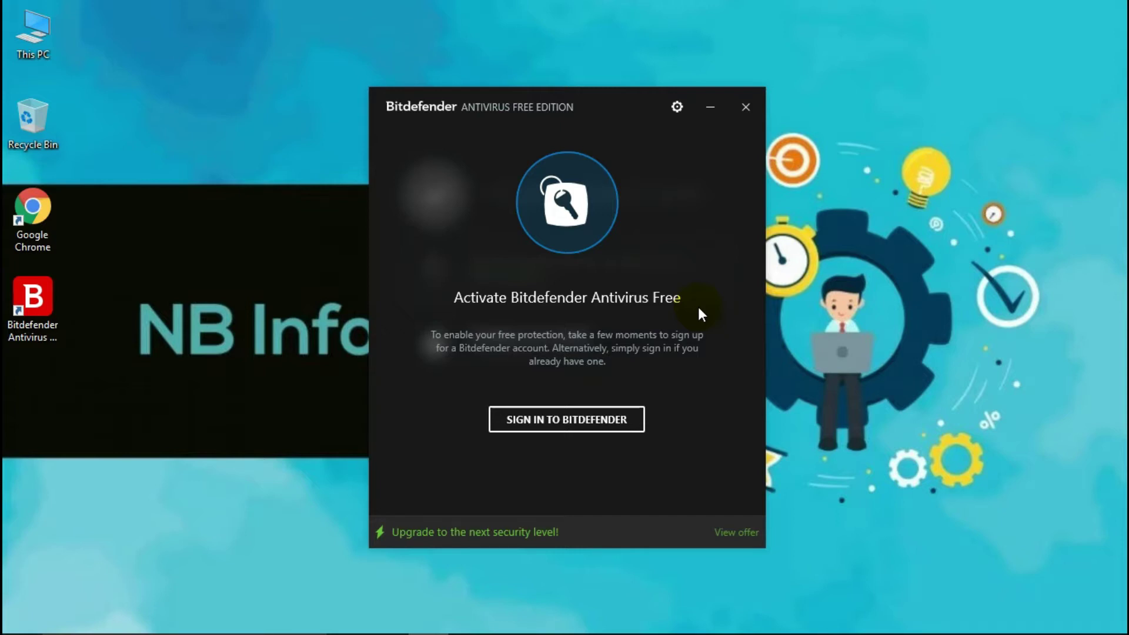
pyautogui.click(535, 420)
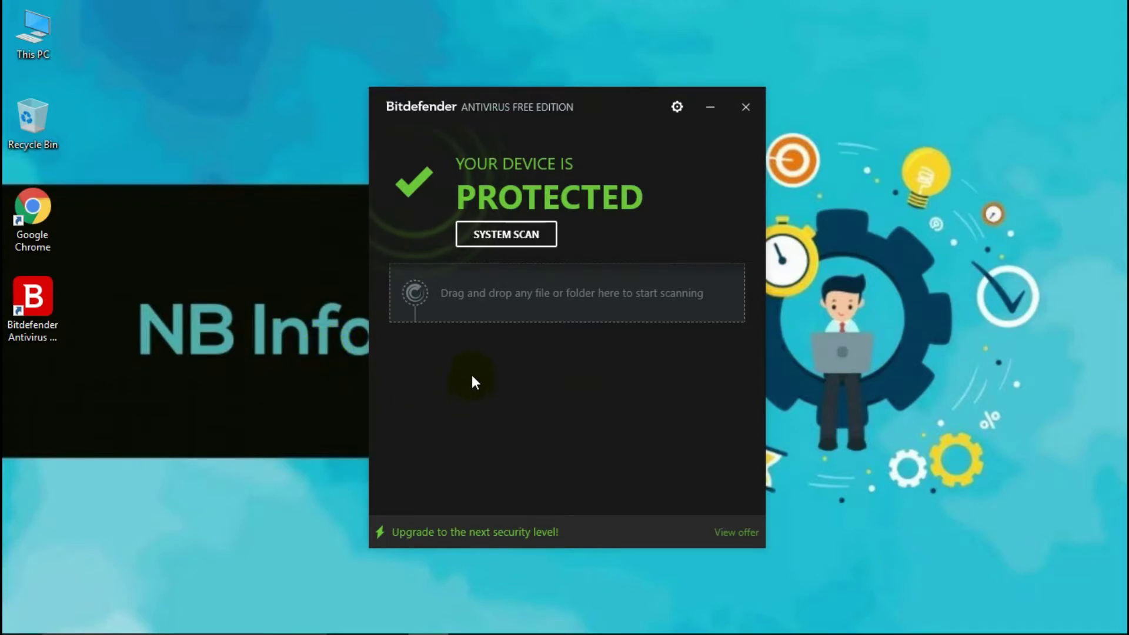
# - Move the antivirus window aside and examine its Events and Quarantine pages
pyautogui.moveTo(560, 216); pyautogui.dragTo(483, 155)
pyautogui.click(600, 46)
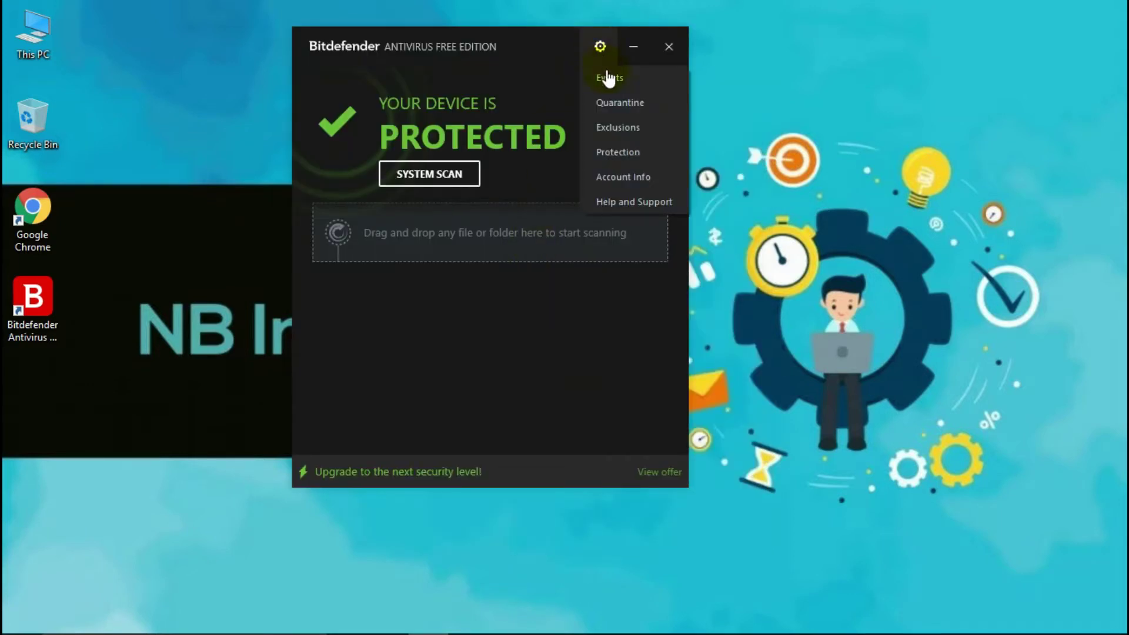
pyautogui.click(615, 108)
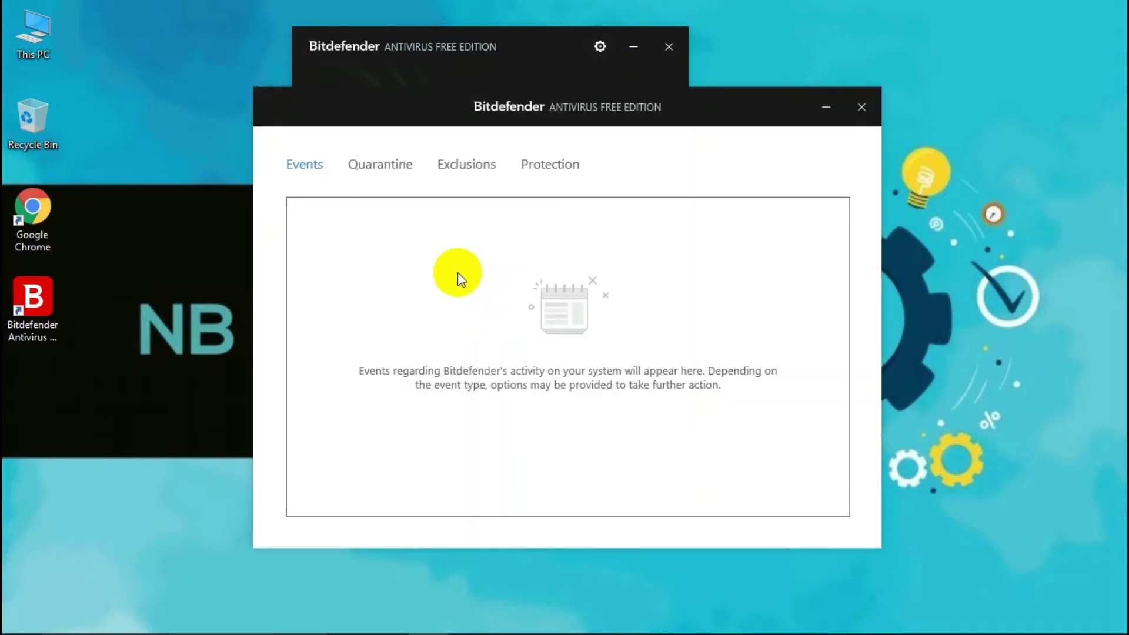
pyautogui.click(380, 171)
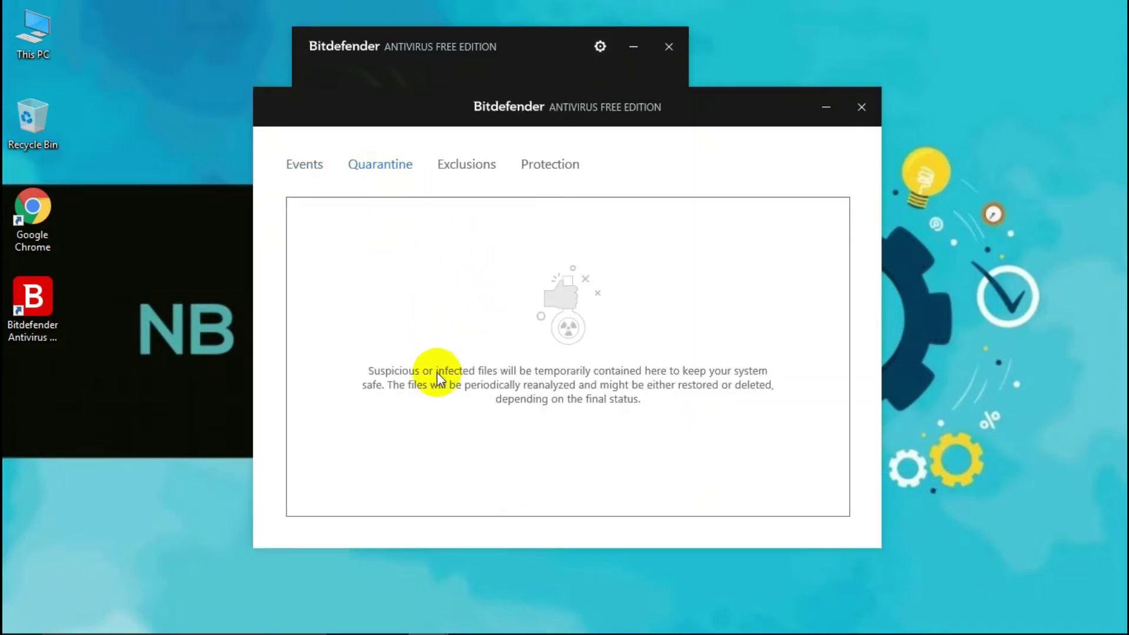
# - Examine the file, folder and URL options for adding a scan exclusion, and cancel without adding one
pyautogui.click(456, 167)
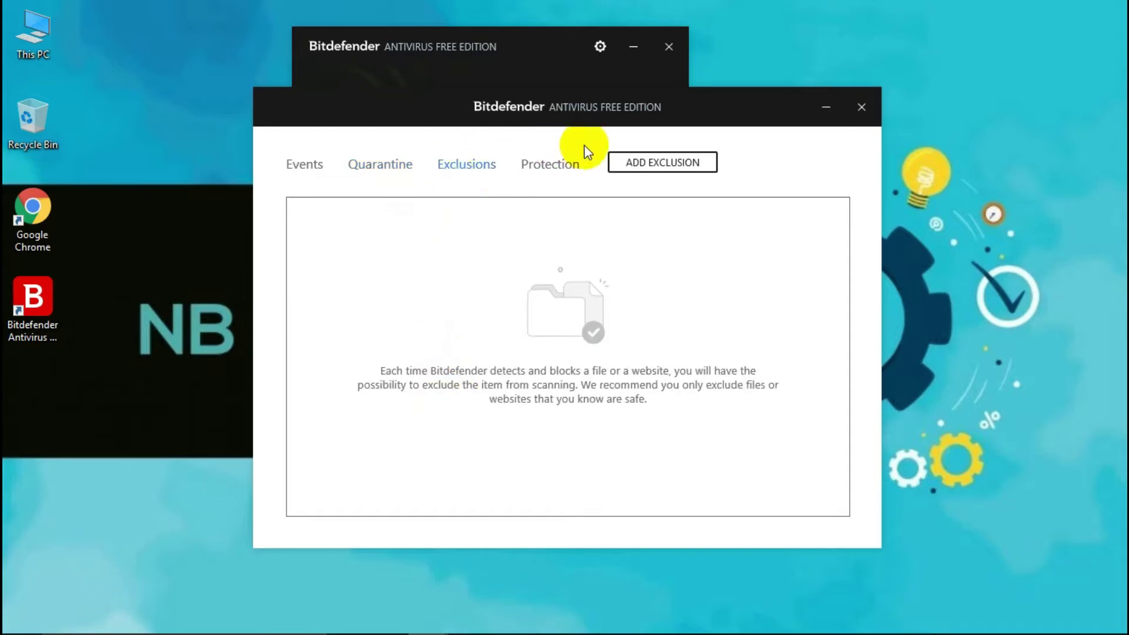
pyautogui.click(659, 165)
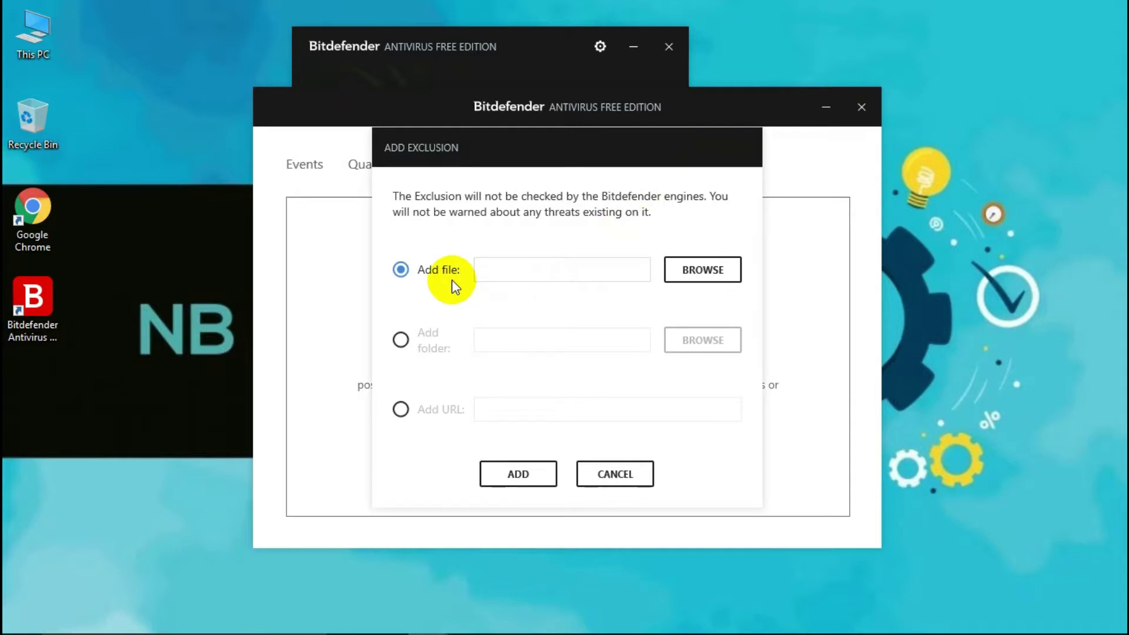
pyautogui.click(423, 345)
pyautogui.click(420, 417)
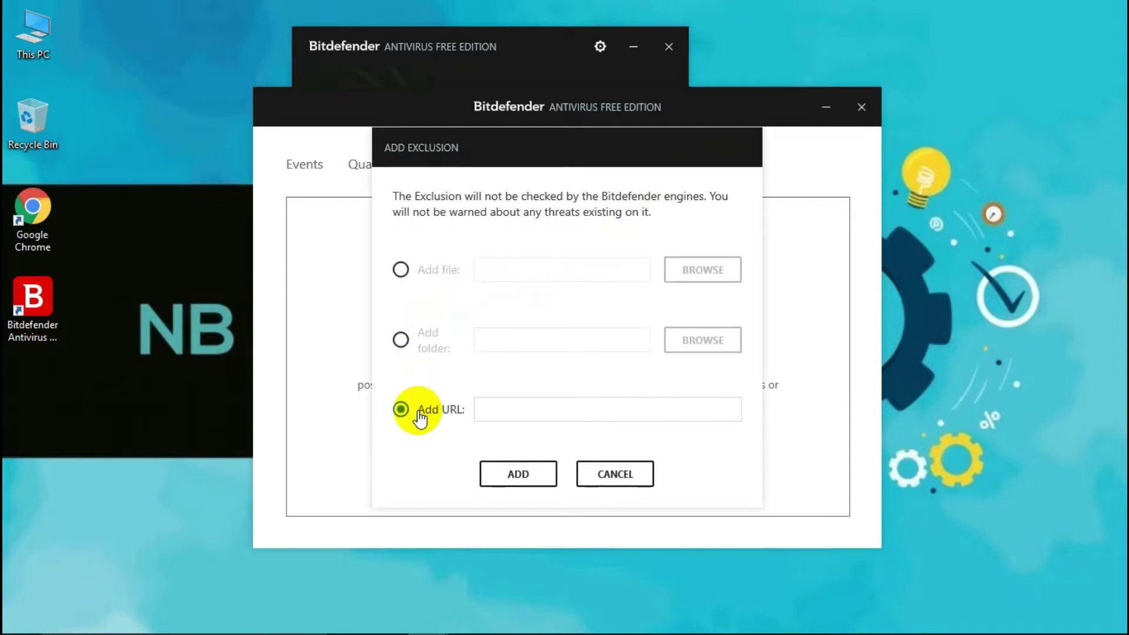
pyautogui.click(593, 481)
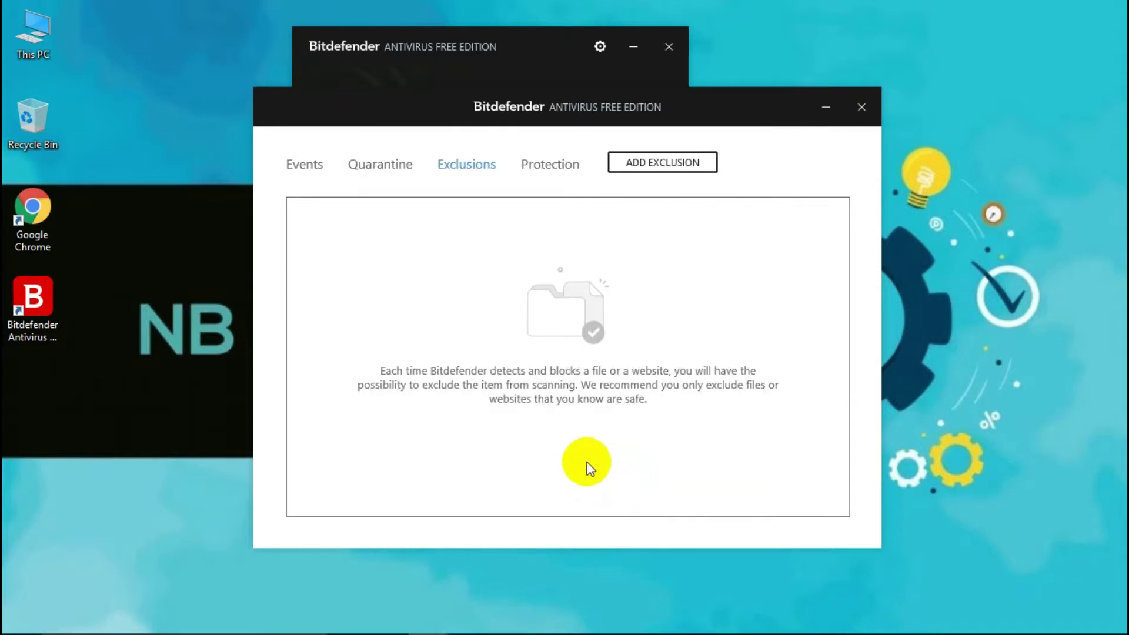
# - Examine the Protection Shield setting, product information and antimalware engine properties, and close the settings window
pyautogui.click(539, 170)
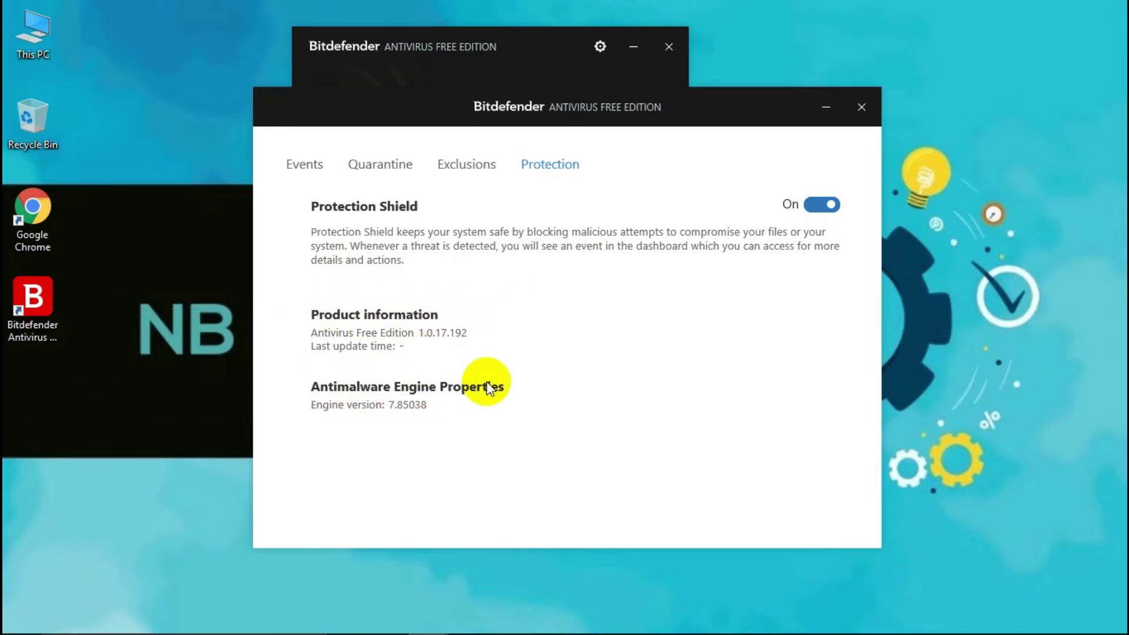
pyautogui.click(861, 107)
pyautogui.click(599, 46)
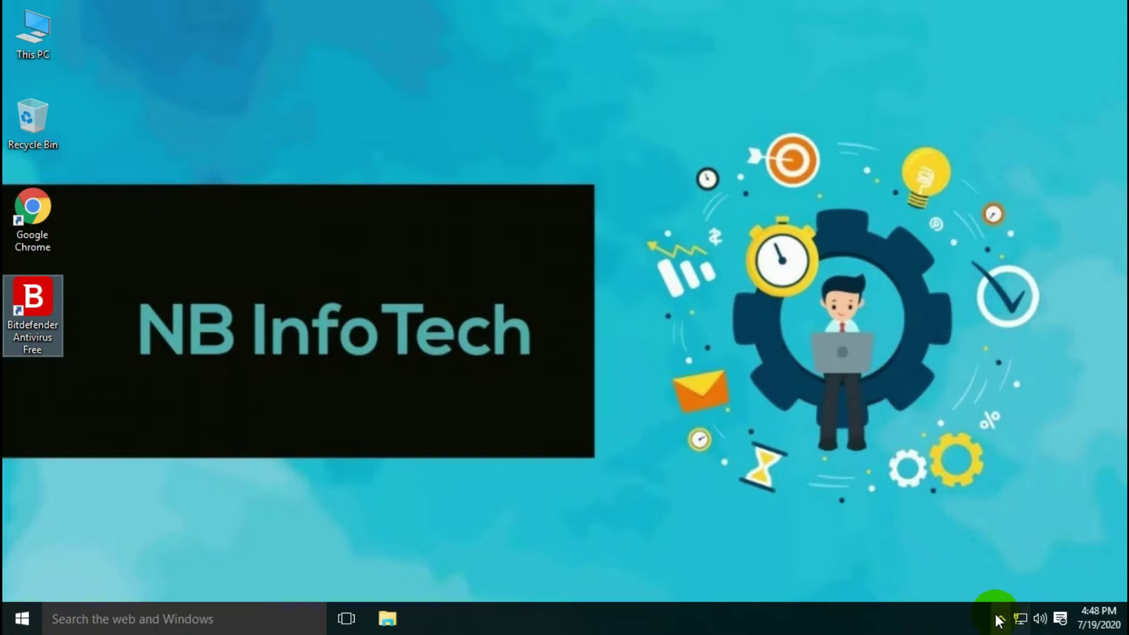
# - Show the Bitdefender window from the hidden programs in the notification area, and close it again
pyautogui.click(1000, 618)
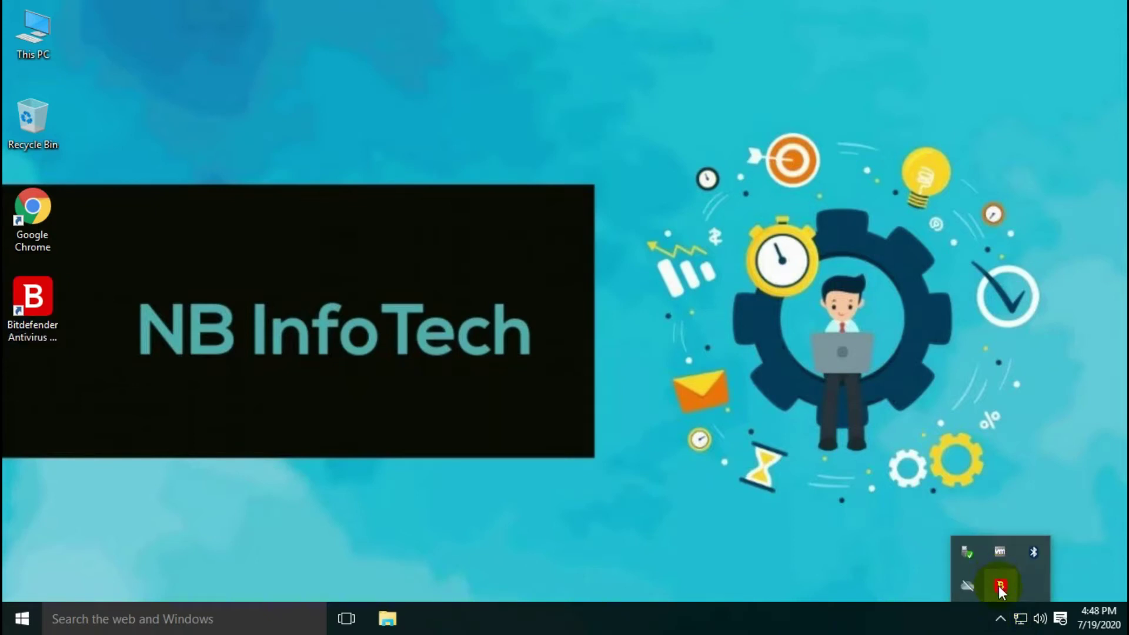
pyautogui.rightClick(1000, 585)
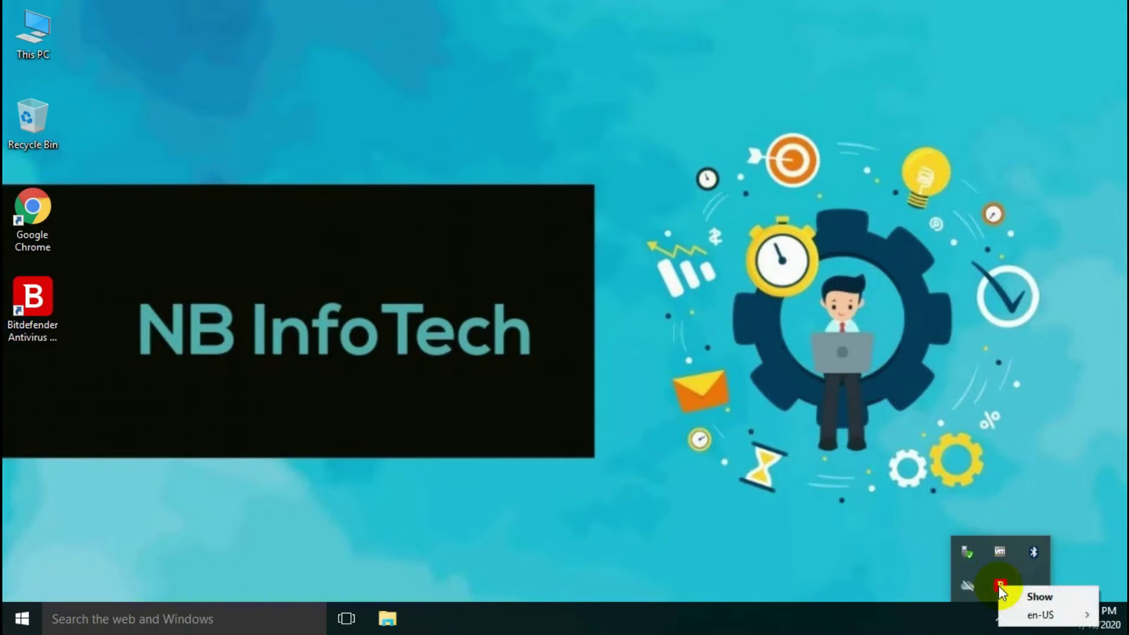
pyautogui.moveTo(1050, 617)
pyautogui.click(1047, 595)
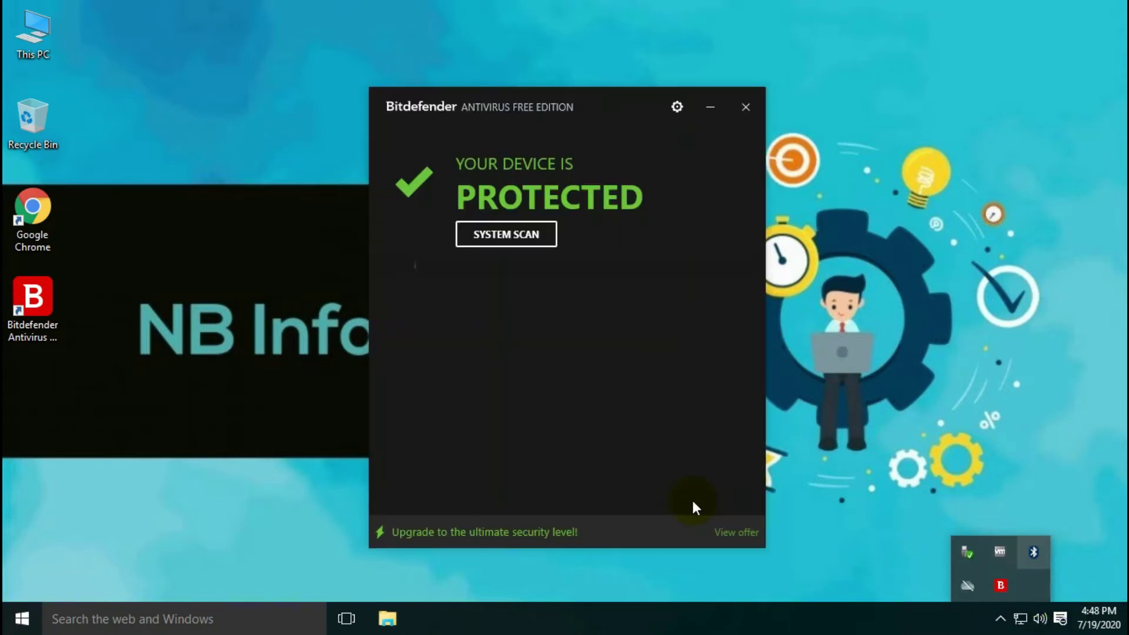
pyautogui.click(870, 462)
pyautogui.click(746, 106)
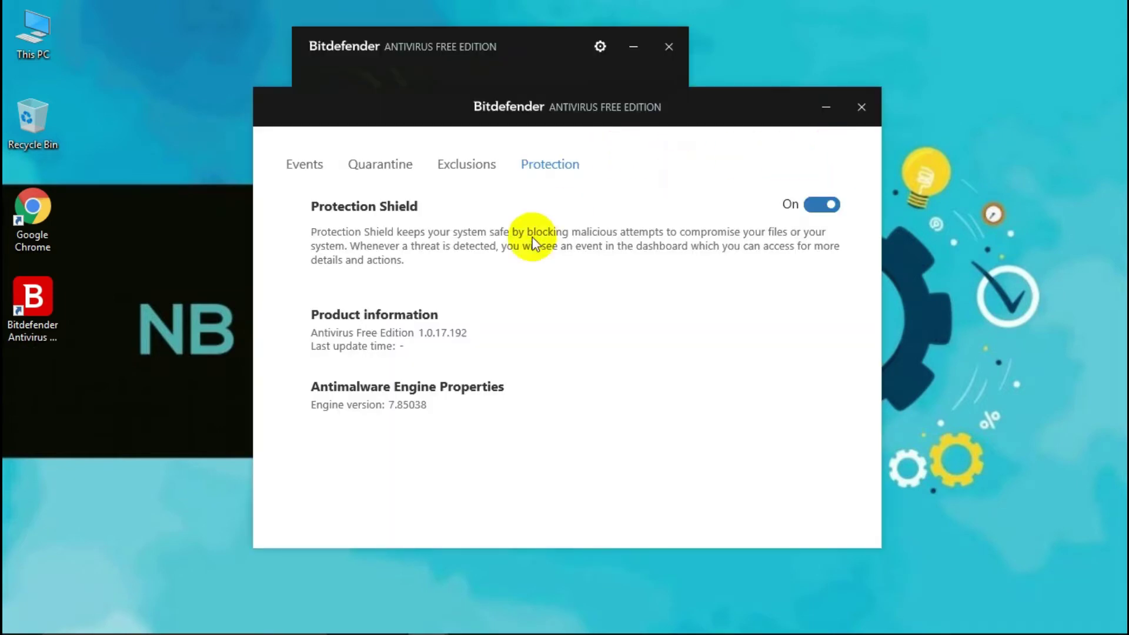
# - Switch the Protection Shield off and back on, and close the settings window
pyautogui.click(808, 211)
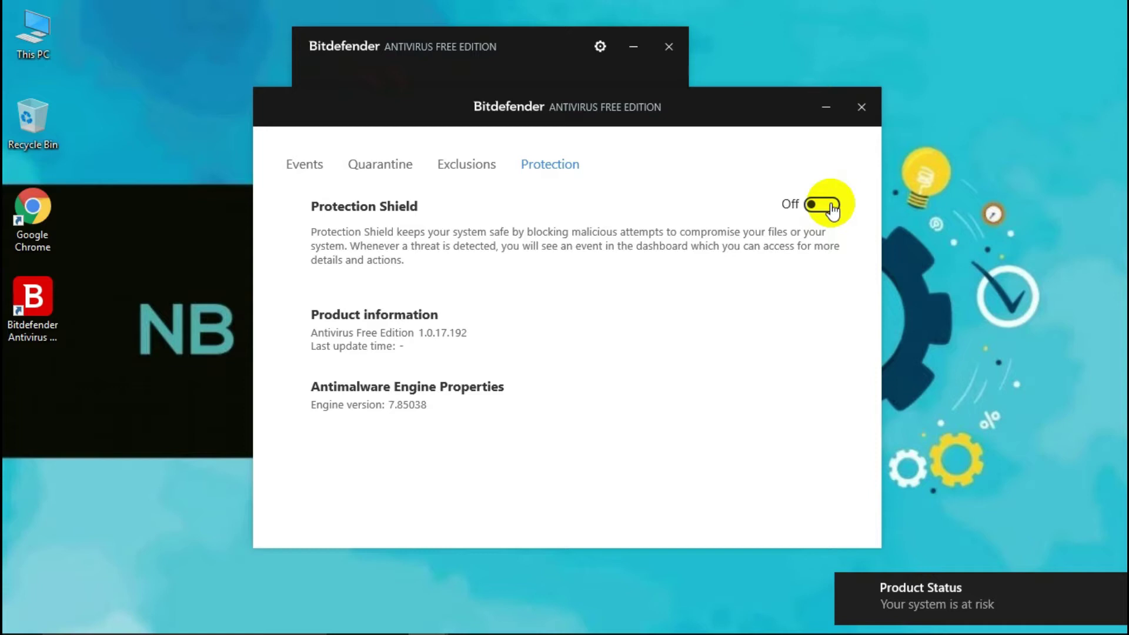
pyautogui.click(832, 209)
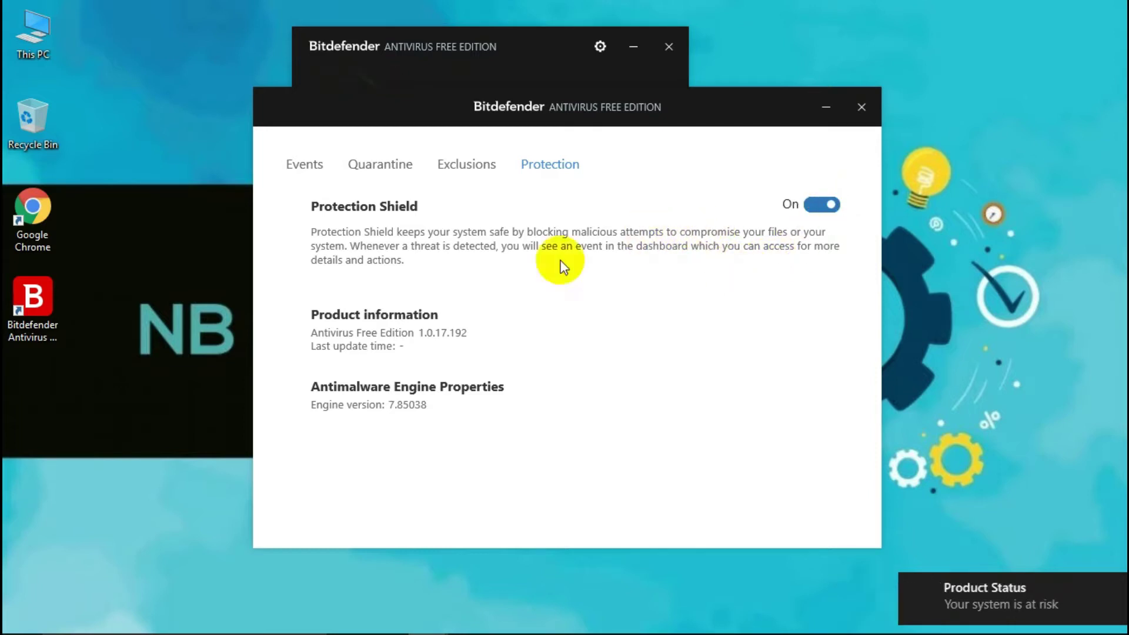
pyautogui.click(861, 107)
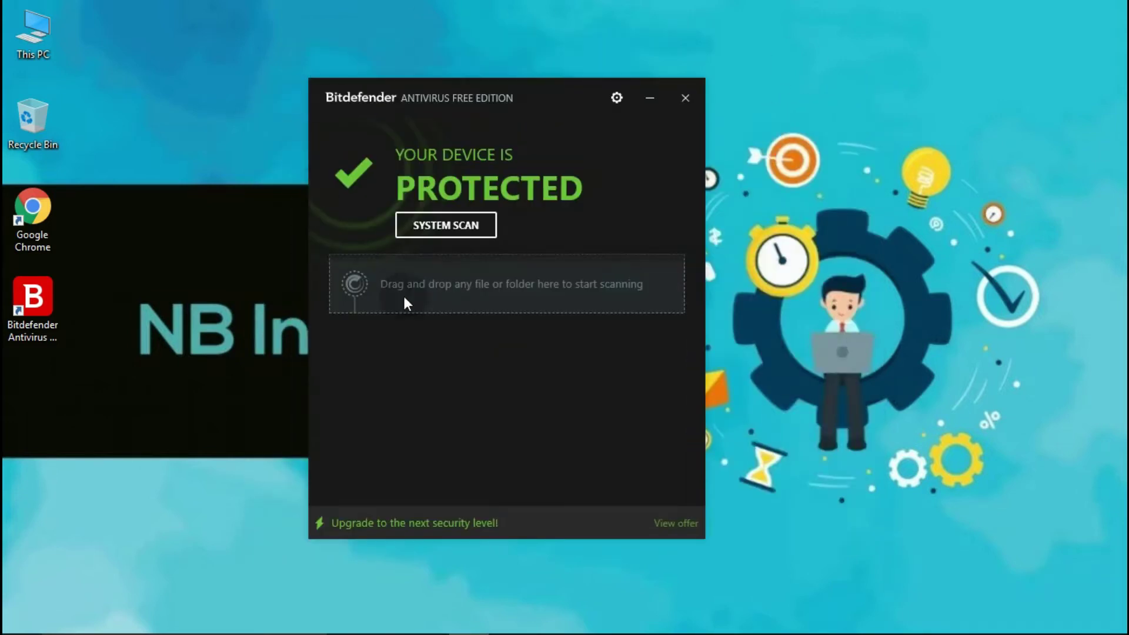
# - Turn off the Protection Shield in the protection settings and close both Bitdefender windows
pyautogui.click(616, 99)
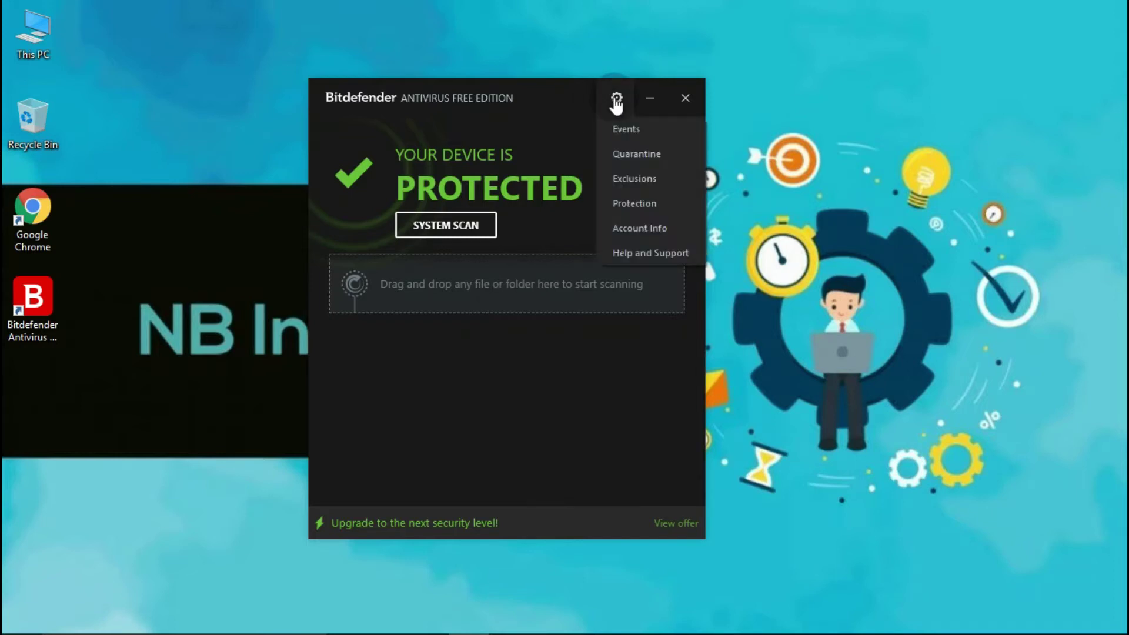
pyautogui.click(633, 205)
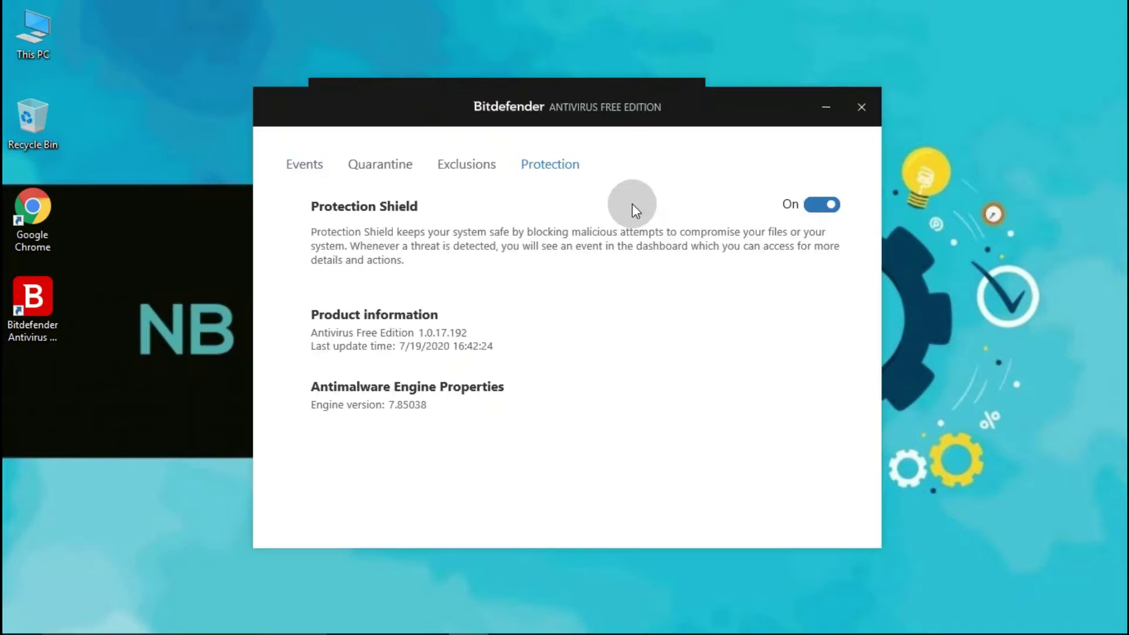
pyautogui.click(823, 206)
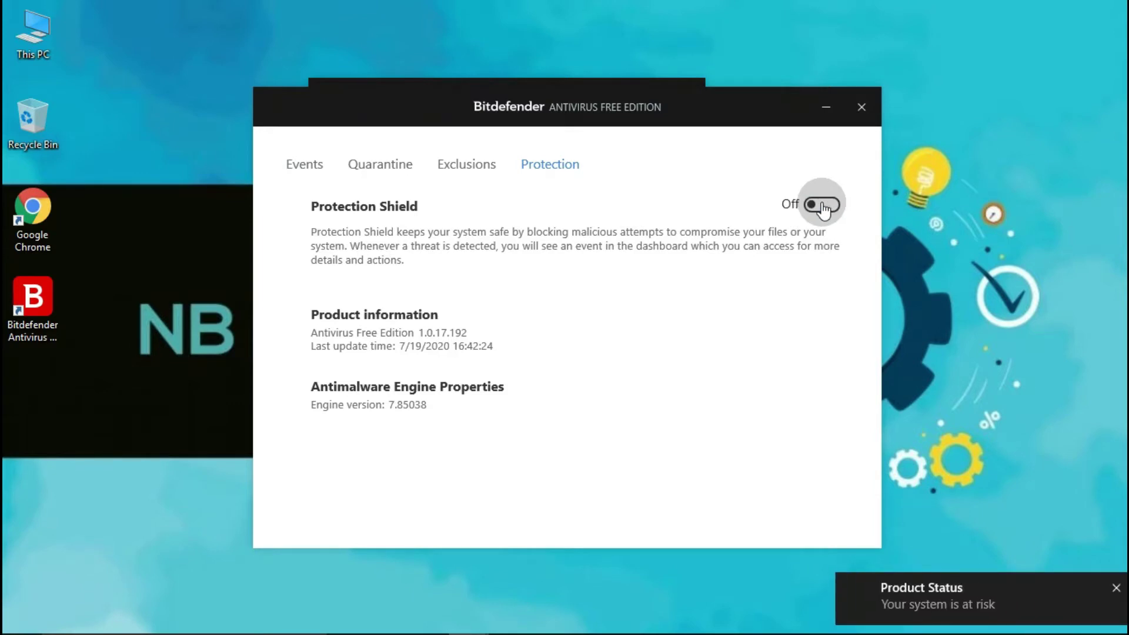
pyautogui.click(861, 108)
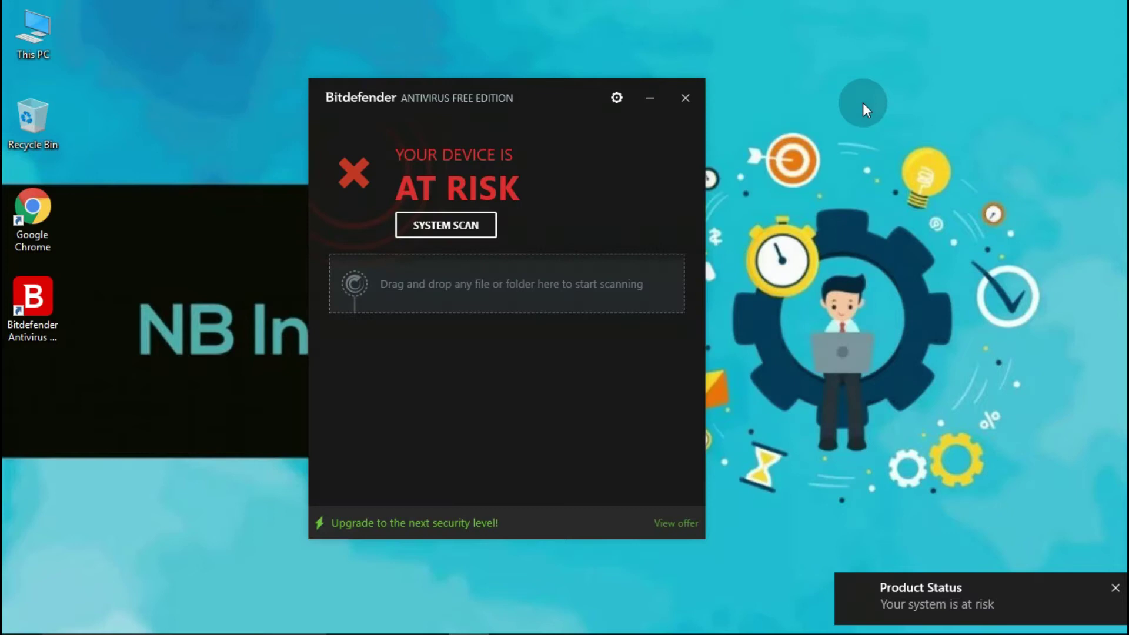
pyautogui.click(685, 98)
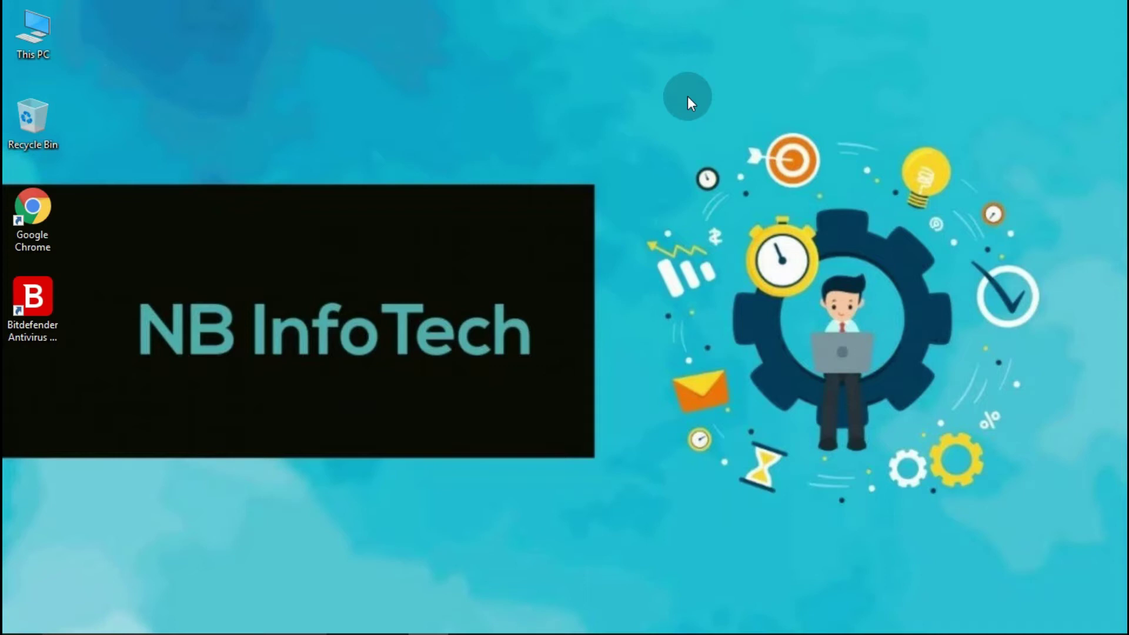
# - Copy the 19-7-20 WinRAR archive from the Documents folder to the desktop and close File Explorer
pyautogui.doubleClick(23, 38)
pyautogui.click(243, 277)
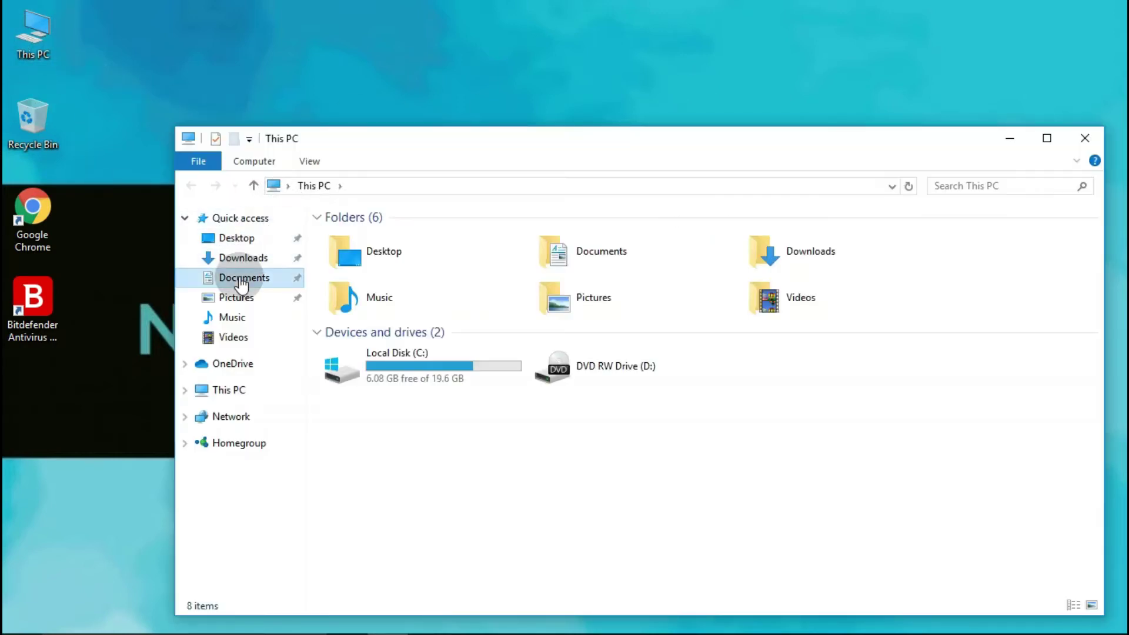
pyautogui.click(347, 236)
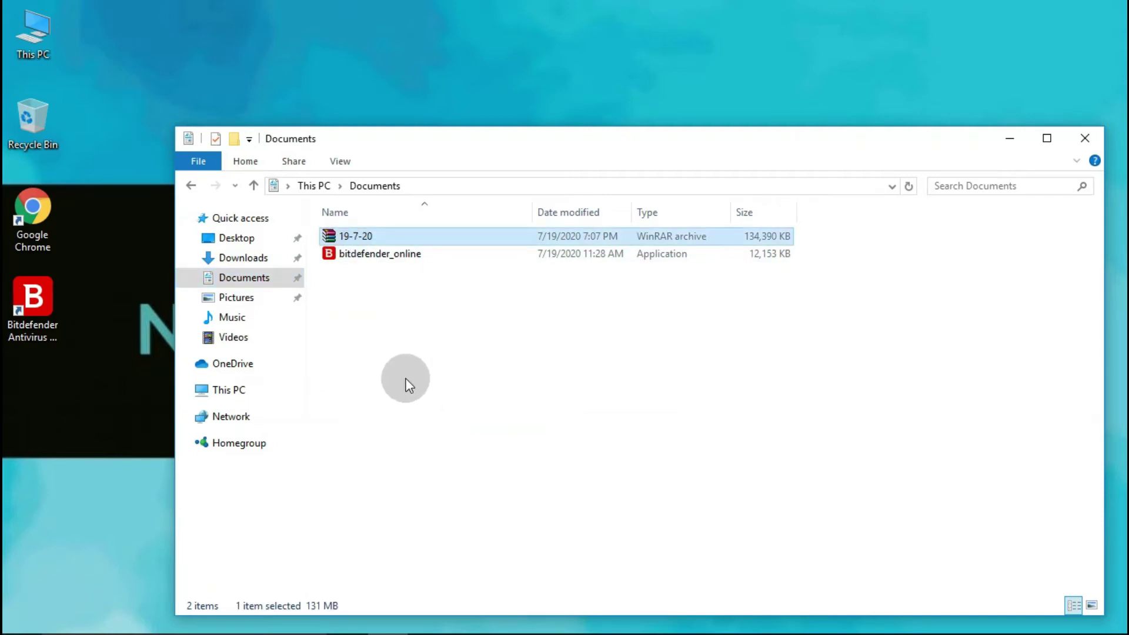
pyautogui.click(66, 424)
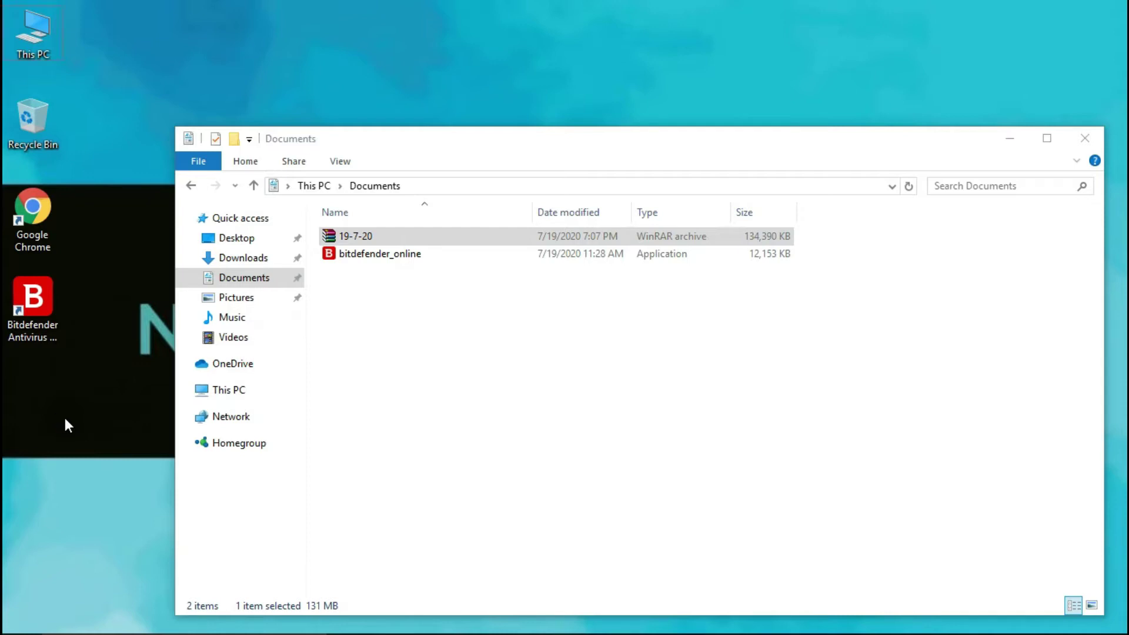
pyautogui.hotkey('ctrl', 'v')
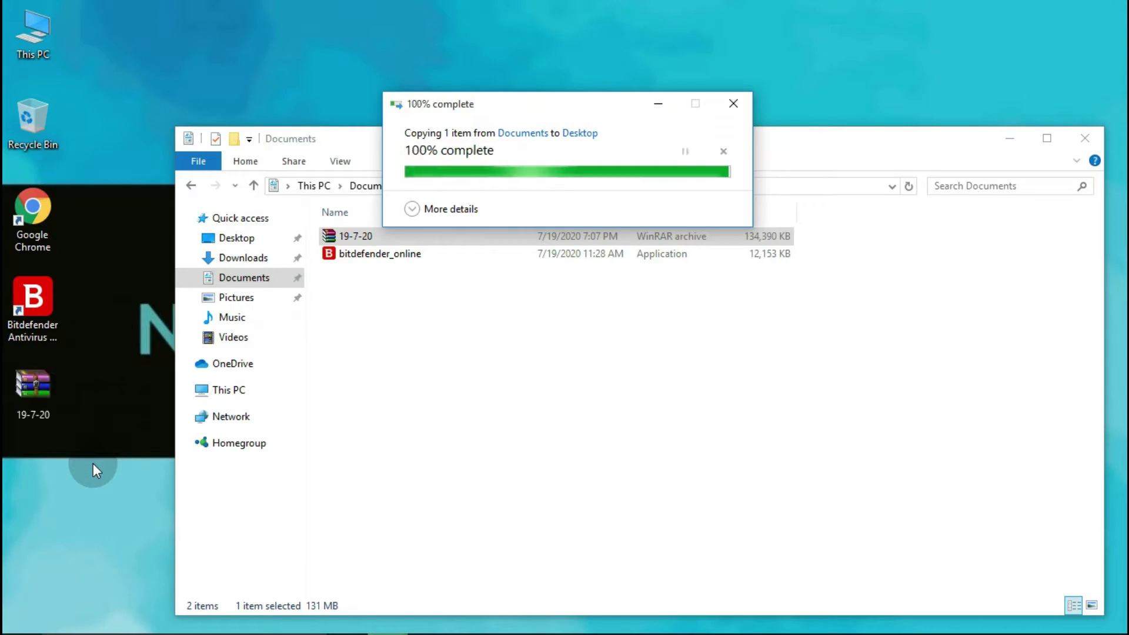
pyautogui.click(500, 235)
pyautogui.moveTo(519, 135); pyautogui.dragTo(486, 42)
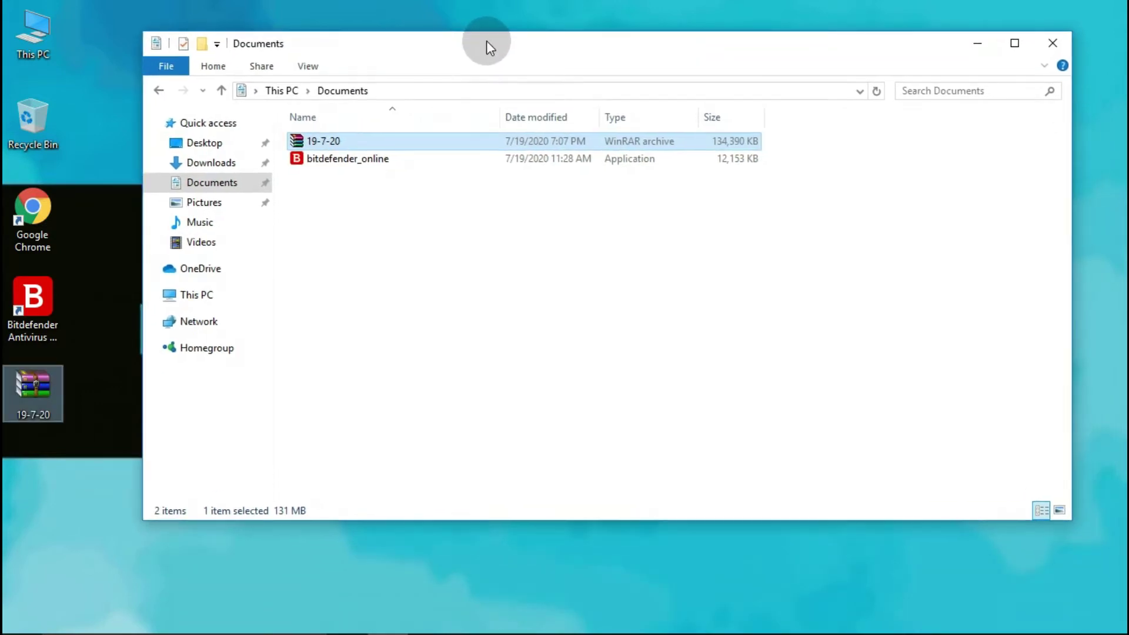
pyautogui.click(1055, 43)
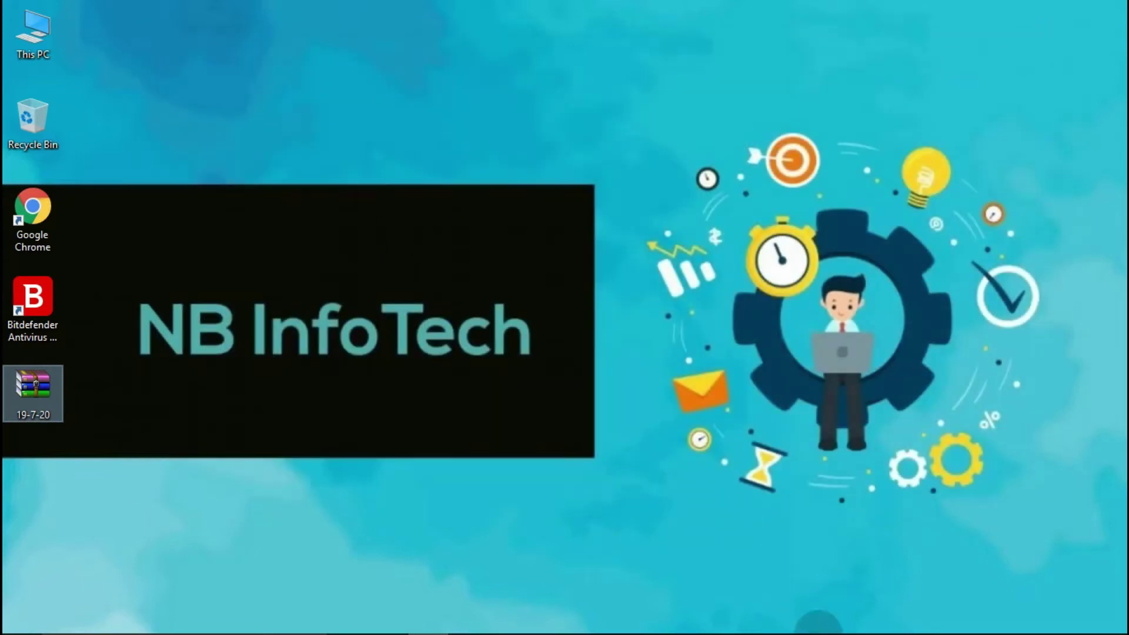
pyautogui.moveTo(1039, 623)
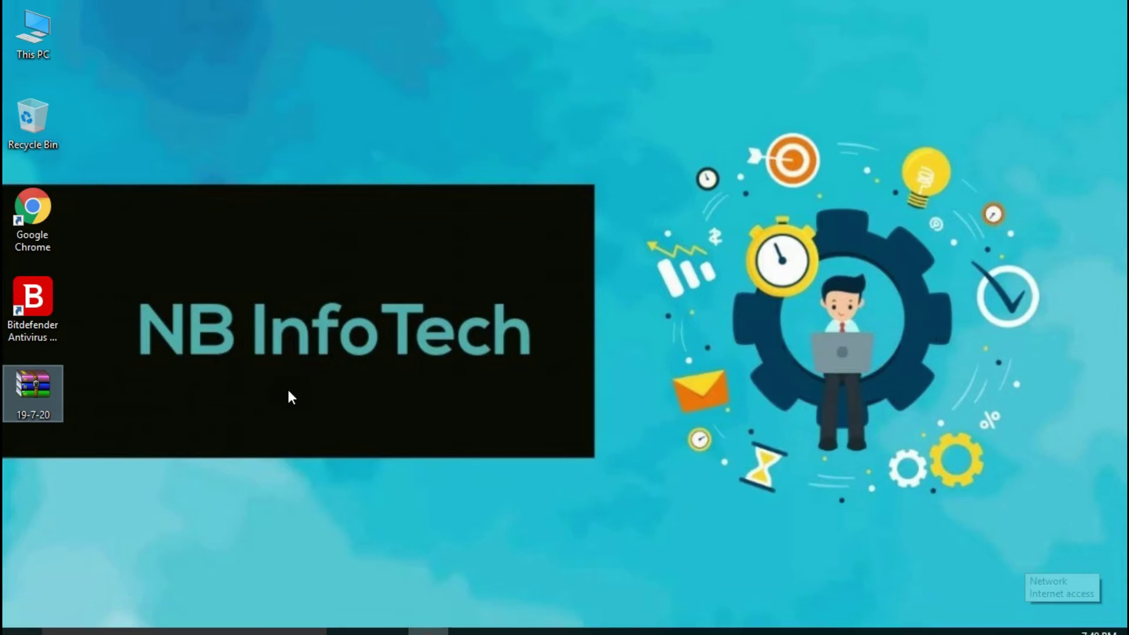
pyautogui.click(41, 312)
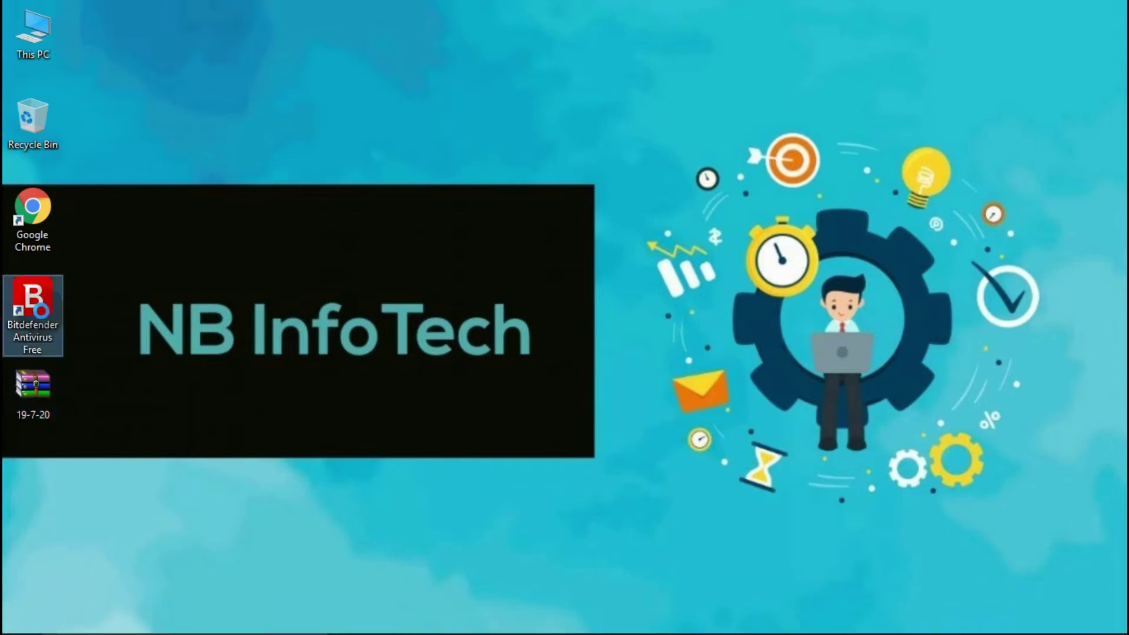
pyautogui.rightClick(41, 312)
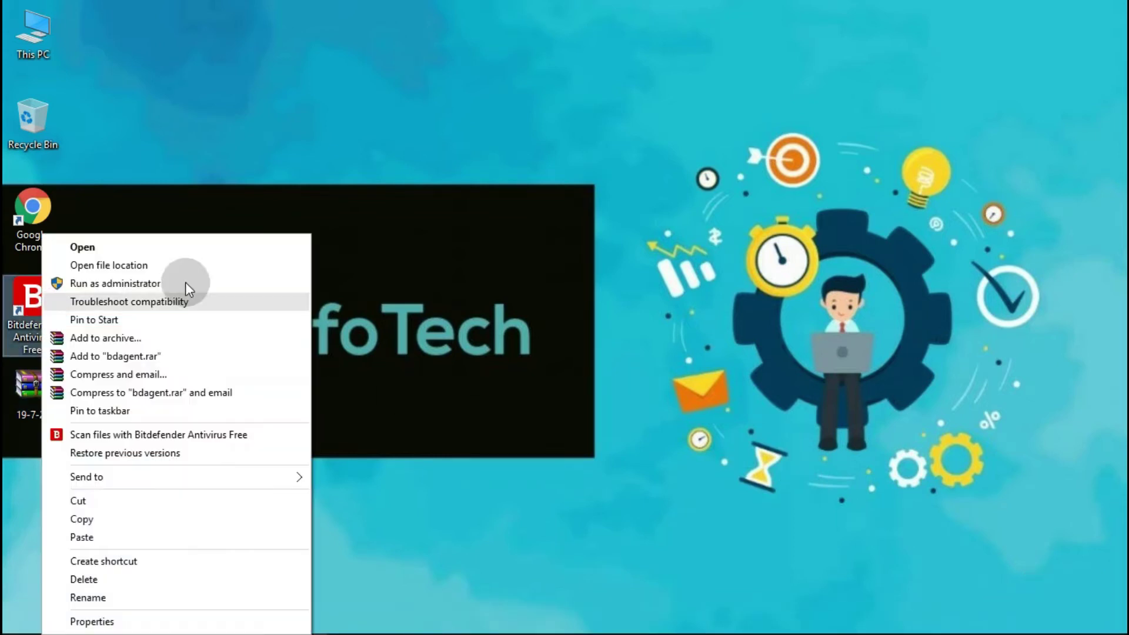
pyautogui.click(517, 227)
# - Extract the 19-7-20 archive directly onto the desktop, entering the archive password
pyautogui.click(44, 381)
pyautogui.rightClick(45, 381)
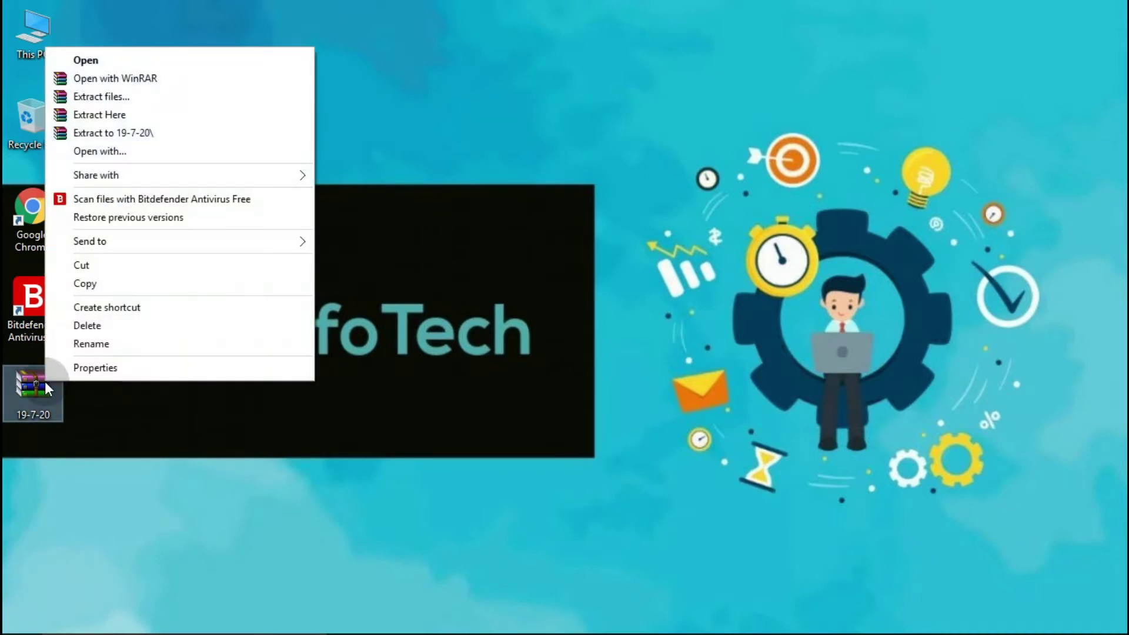
pyautogui.click(130, 118)
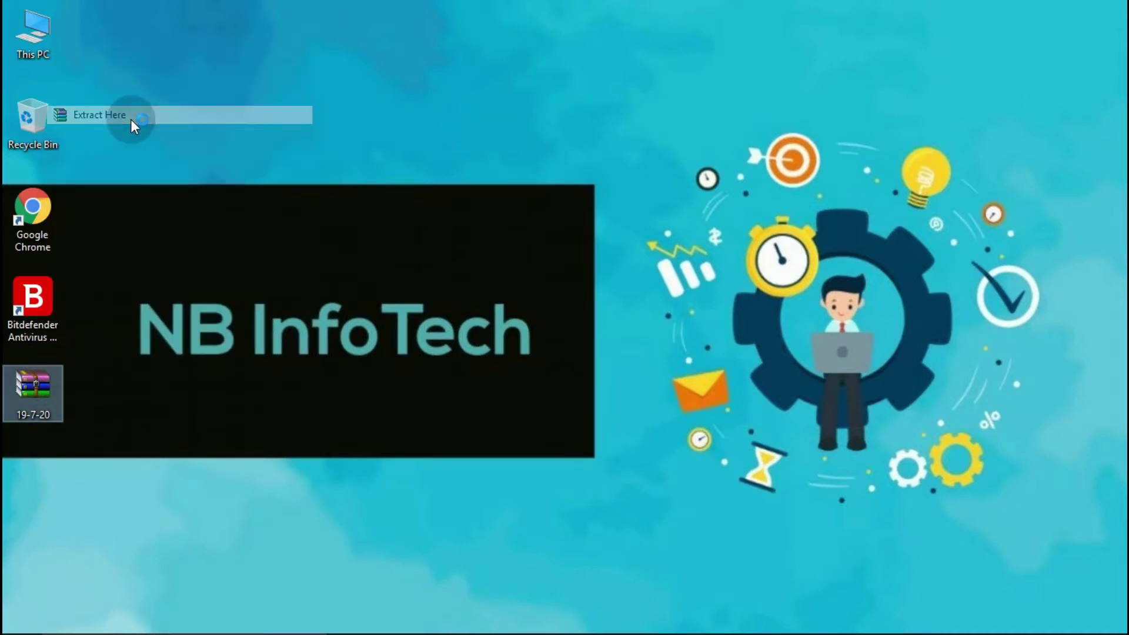
pyautogui.write('••••••••')
pyautogui.press('Return')
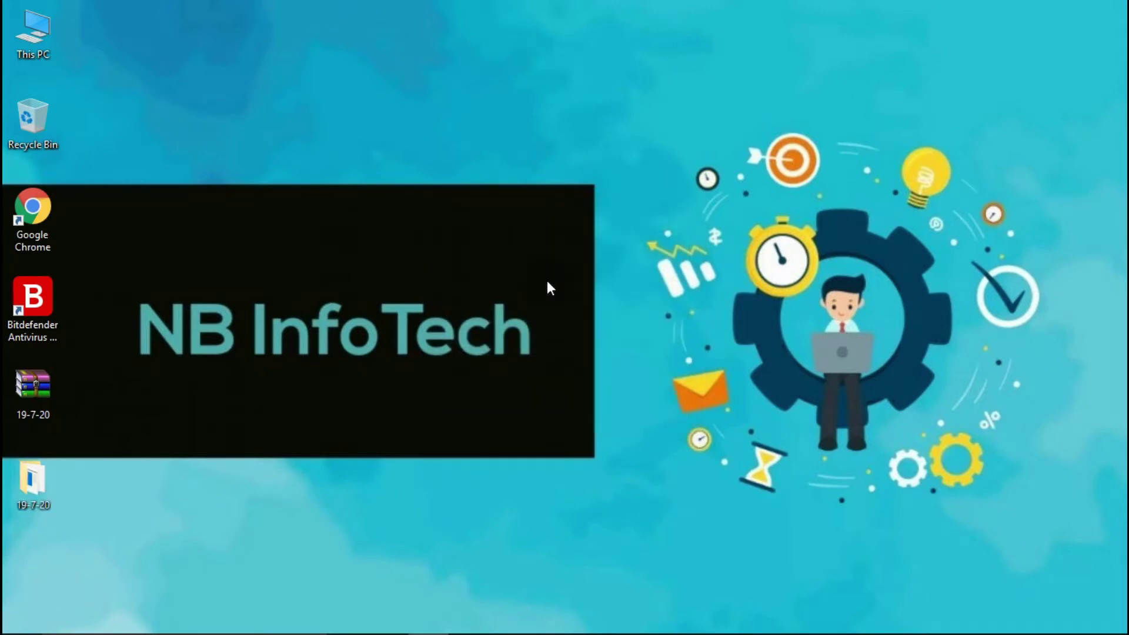
# - Scan the extracted 19-7-20 folder with Bitdefender Antivirus Free and move the scan window out of the desktop's centre
pyautogui.rightClick(25, 470)
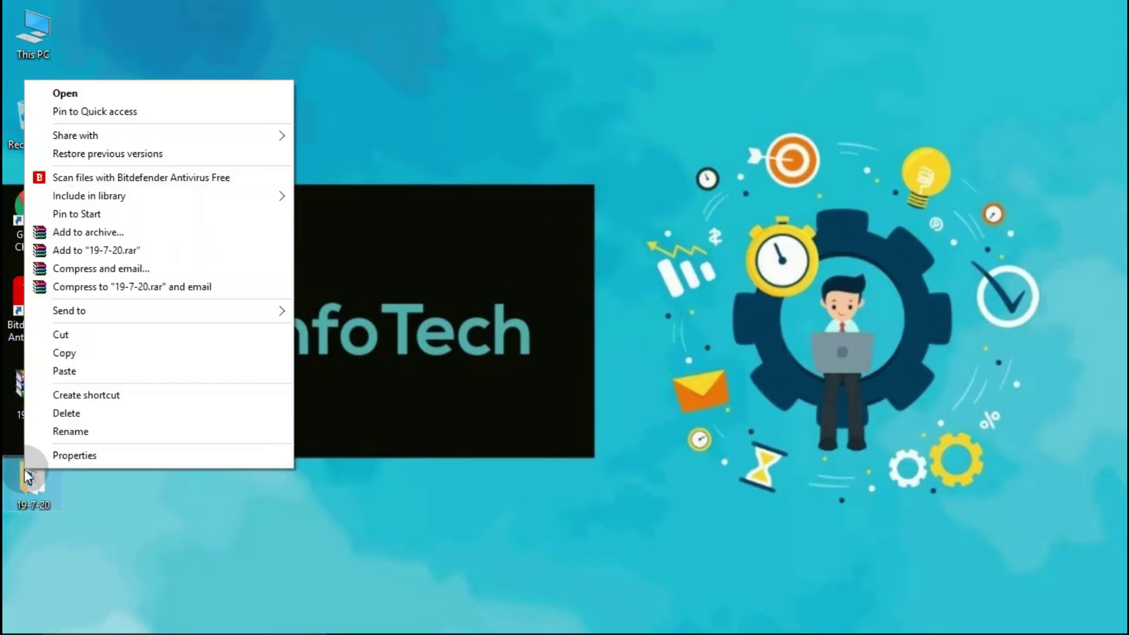
pyautogui.click(127, 179)
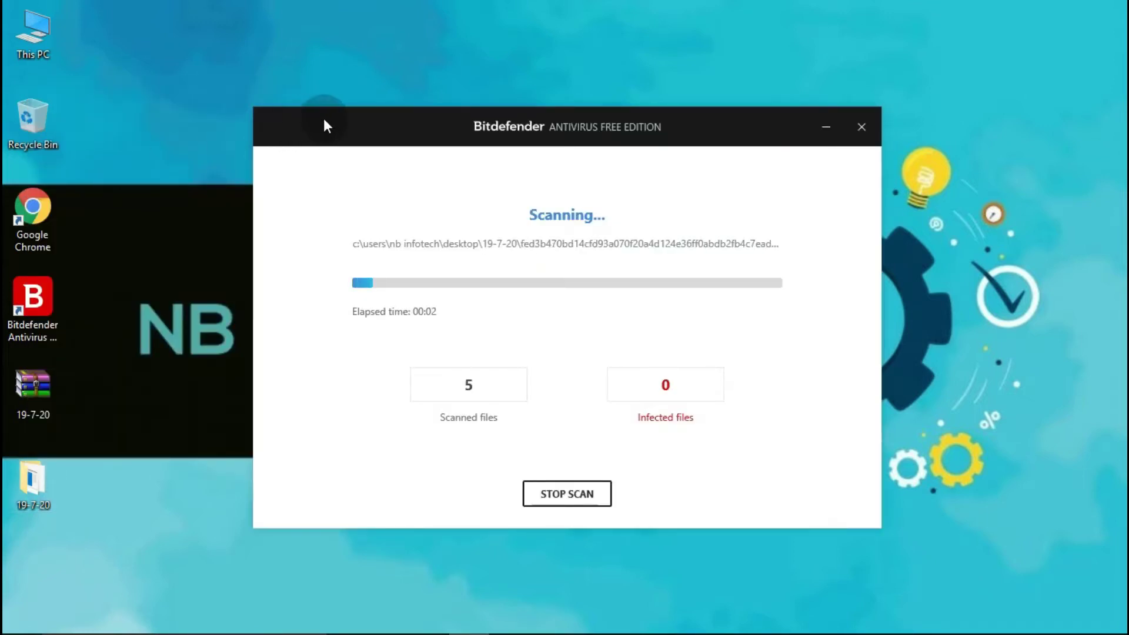
pyautogui.moveTo(355, 121); pyautogui.dragTo(357, 30)
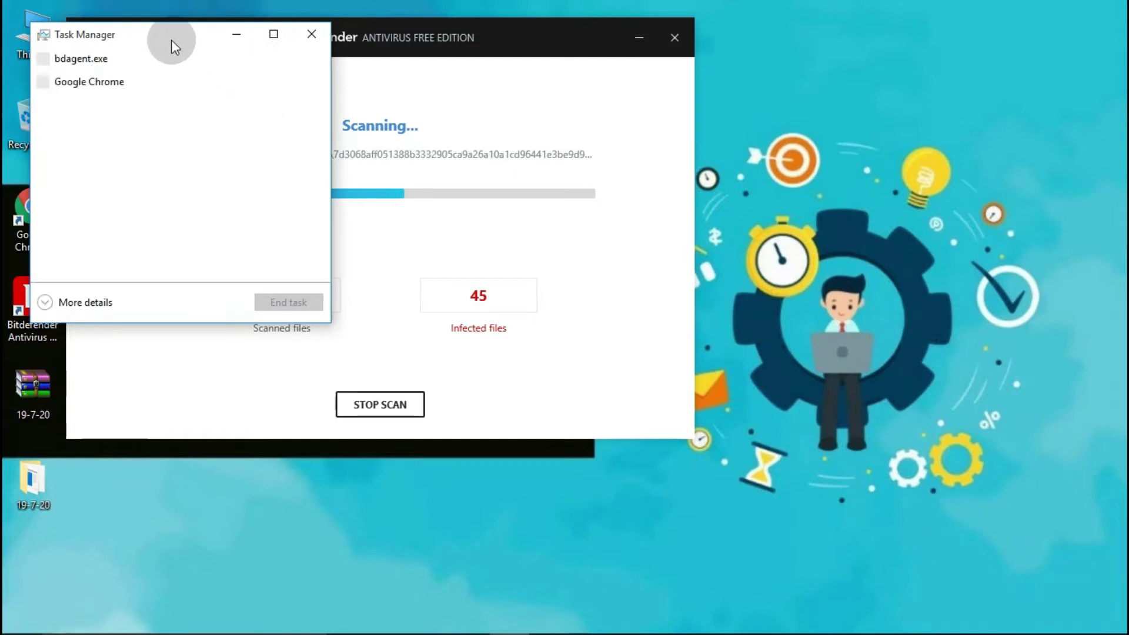
# - Examine the scan's resource usage in Task Manager's detailed process list sorted by CPU, and close Task Manager
pyautogui.moveTo(188, 42); pyautogui.dragTo(823, 69)
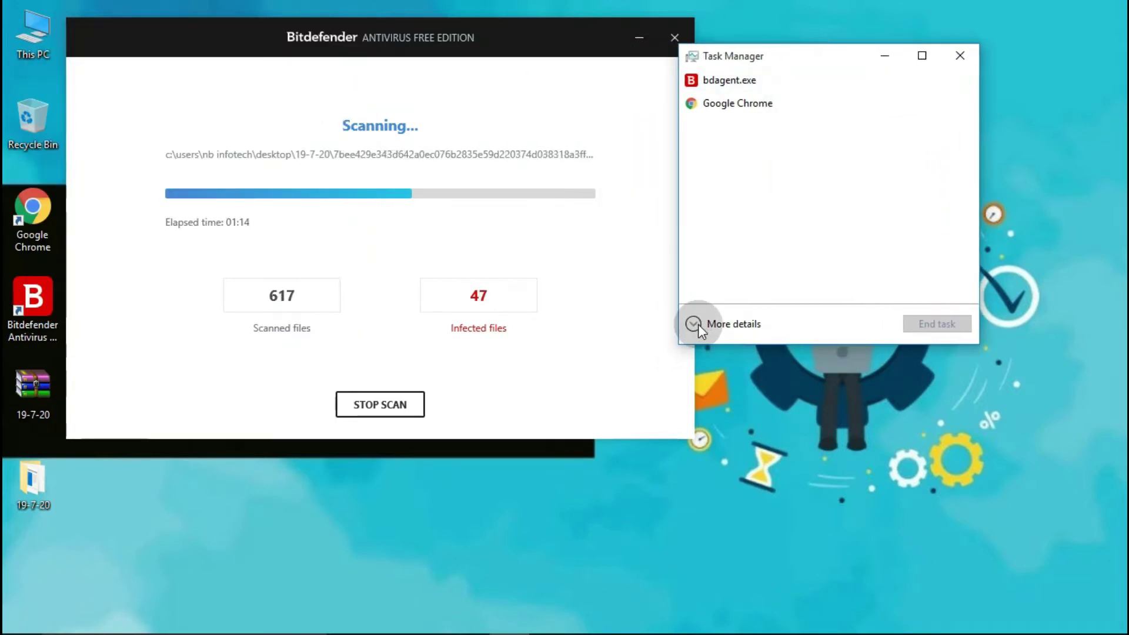
pyautogui.click(696, 324)
pyautogui.moveTo(859, 56); pyautogui.dragTo(716, 57)
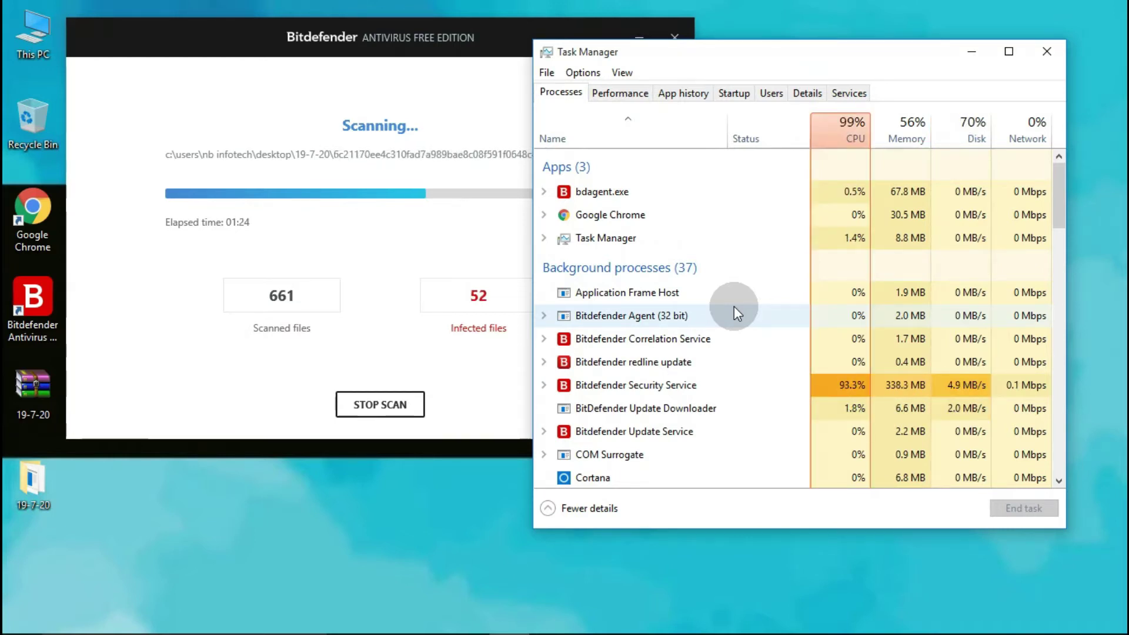
pyautogui.click(840, 131)
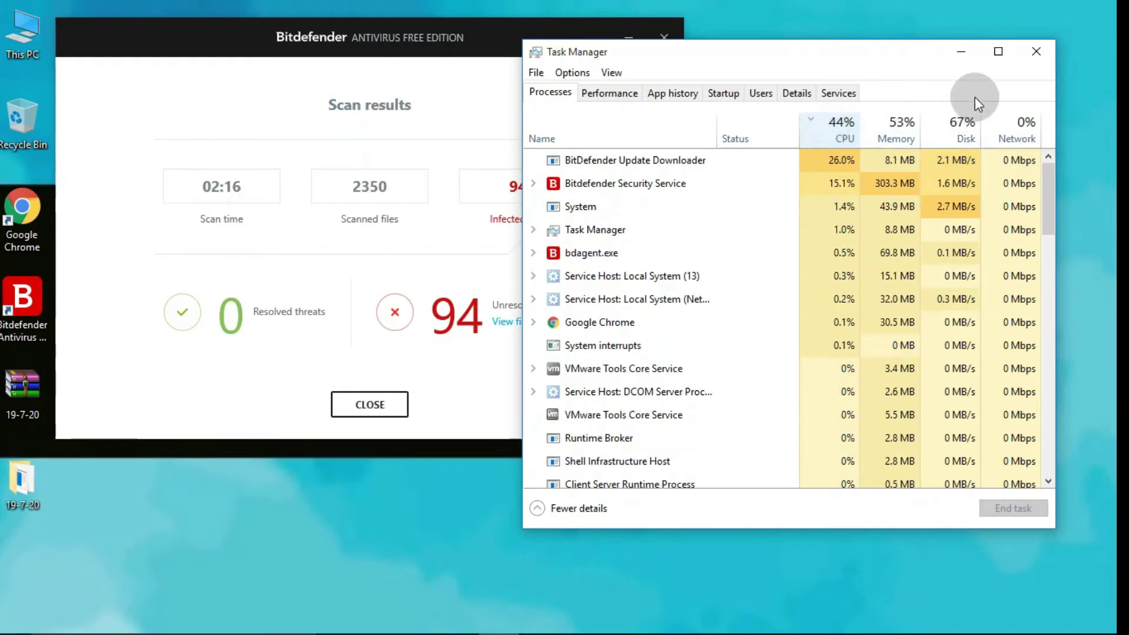
pyautogui.click(1034, 50)
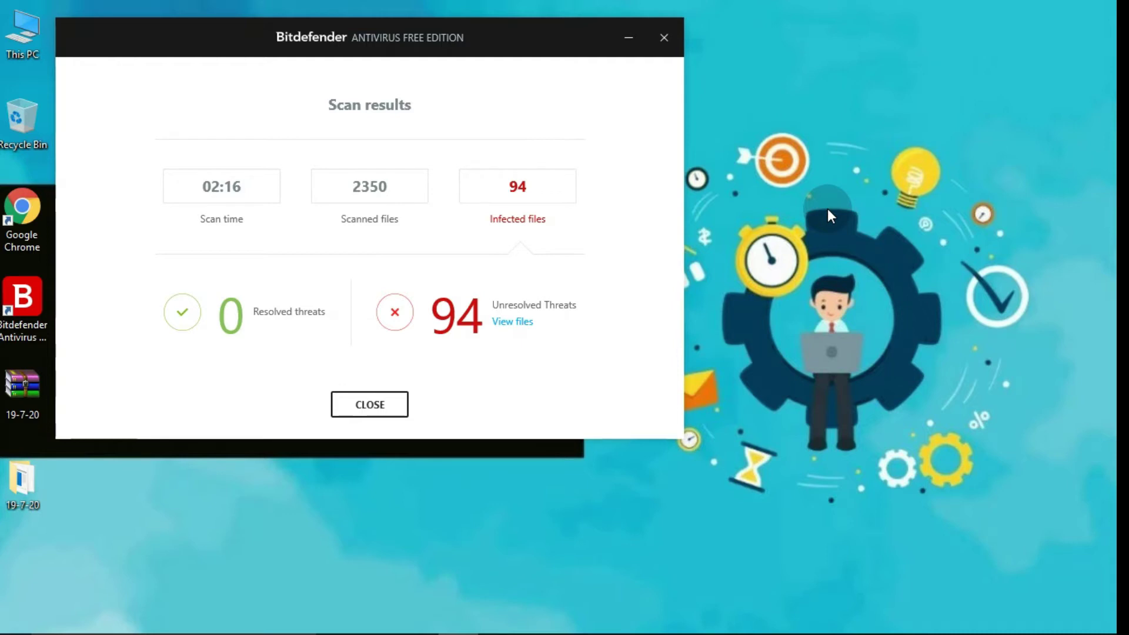
# - Review the unresolved threats, apply Move to quarantine to all files, and close the scan results
pyautogui.click(517, 324)
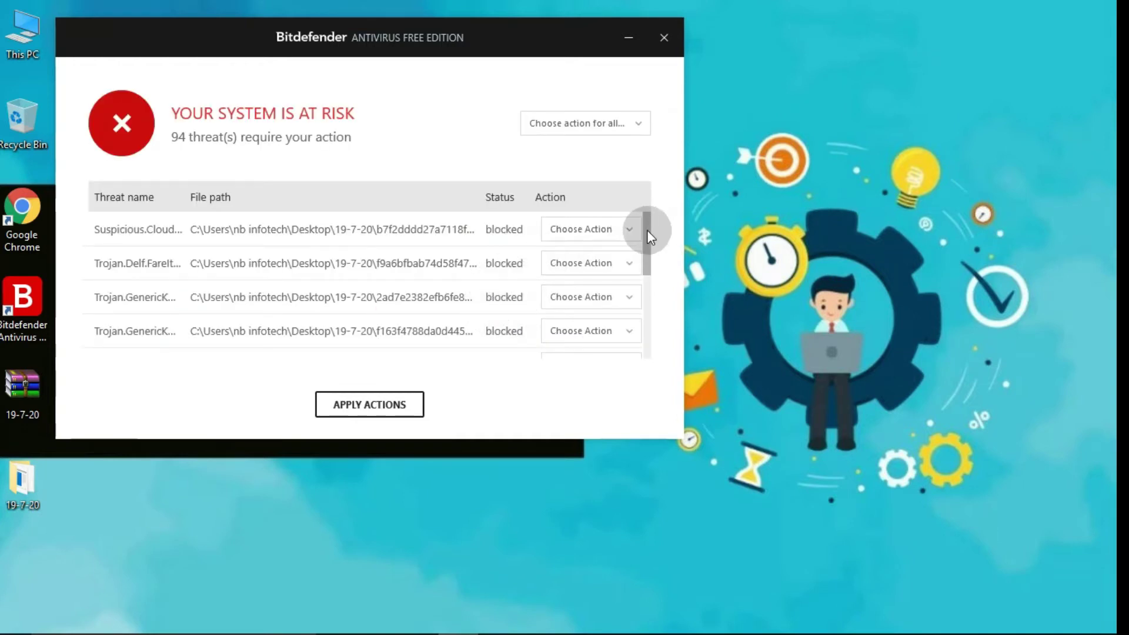
pyautogui.moveTo(647, 231); pyautogui.dragTo(662, 208)
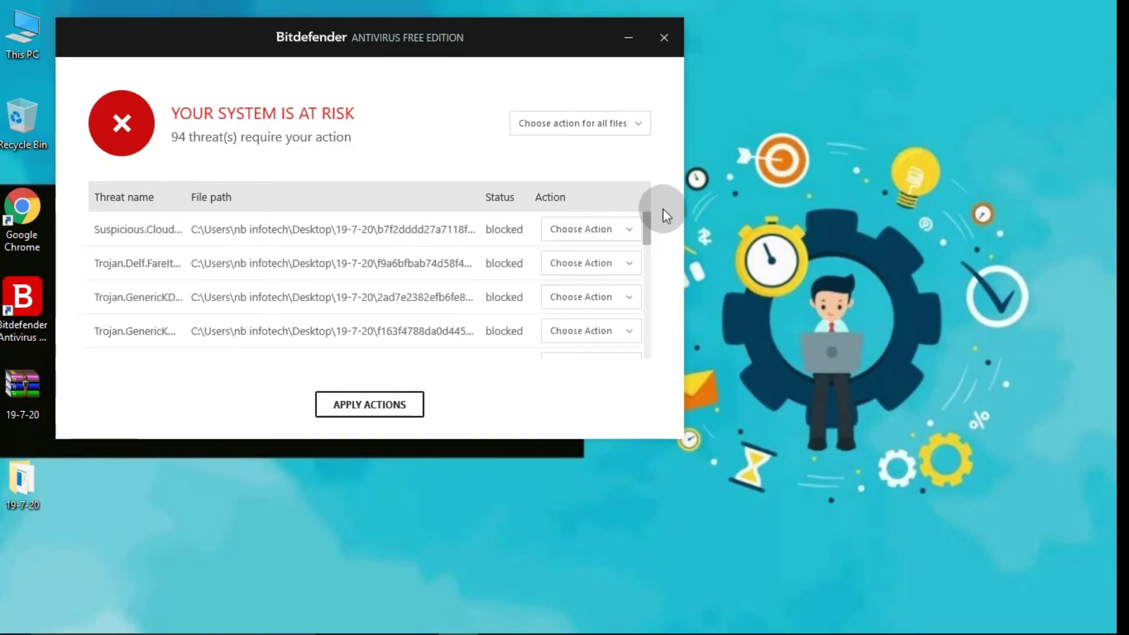
pyautogui.click(624, 133)
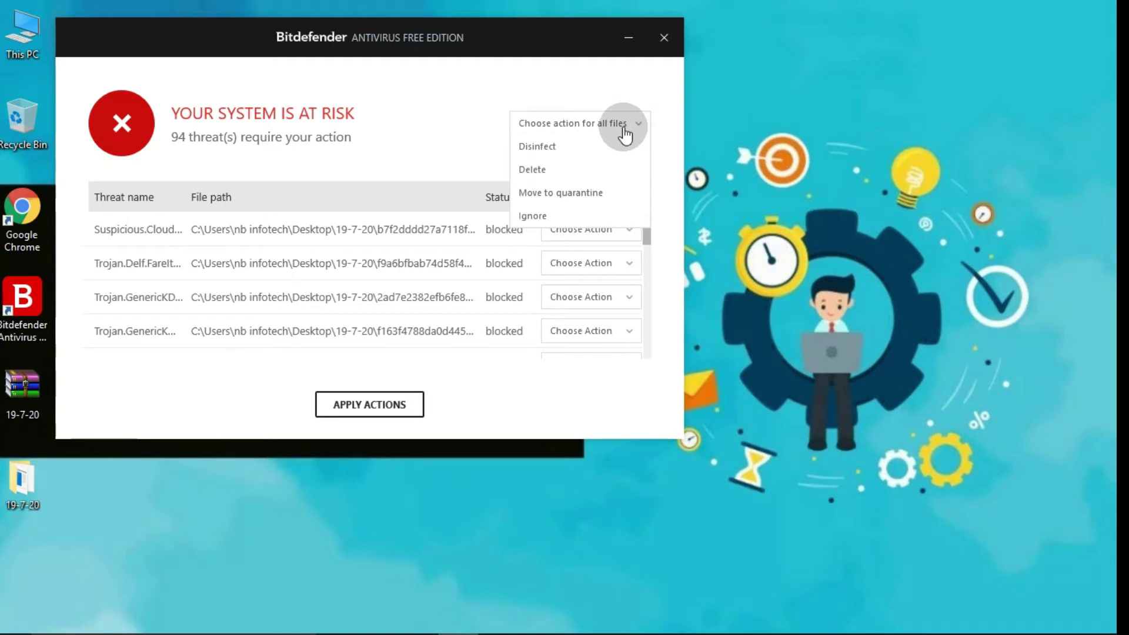
pyautogui.click(577, 191)
pyautogui.click(377, 404)
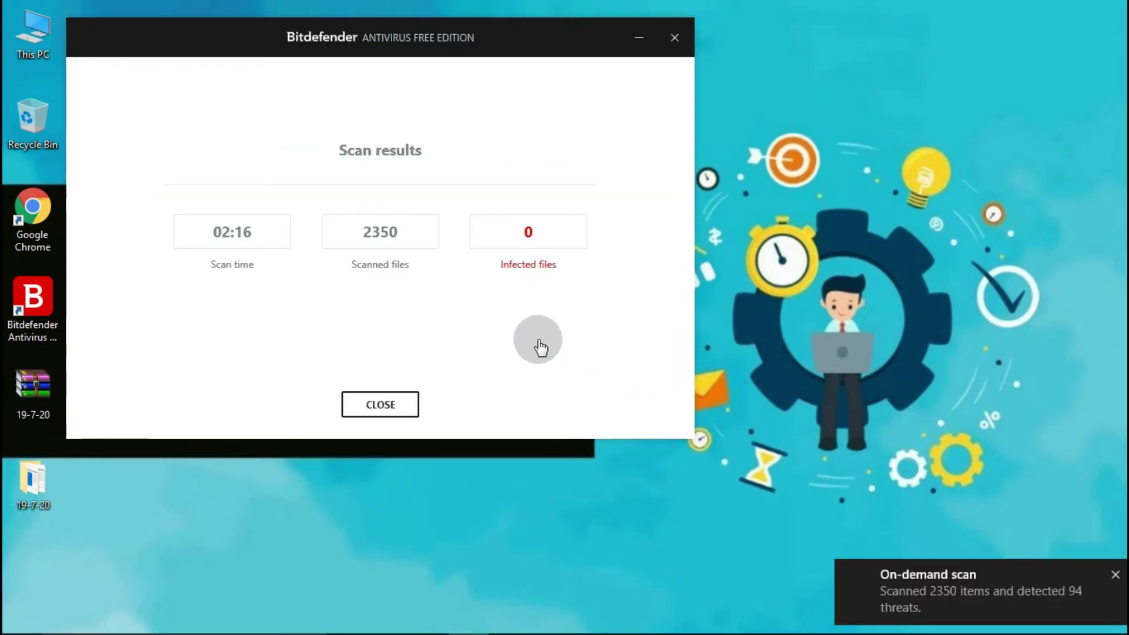
pyautogui.click(390, 403)
# - Refresh the desktop and check the hidden programs in the notification area
pyautogui.rightClick(462, 281)
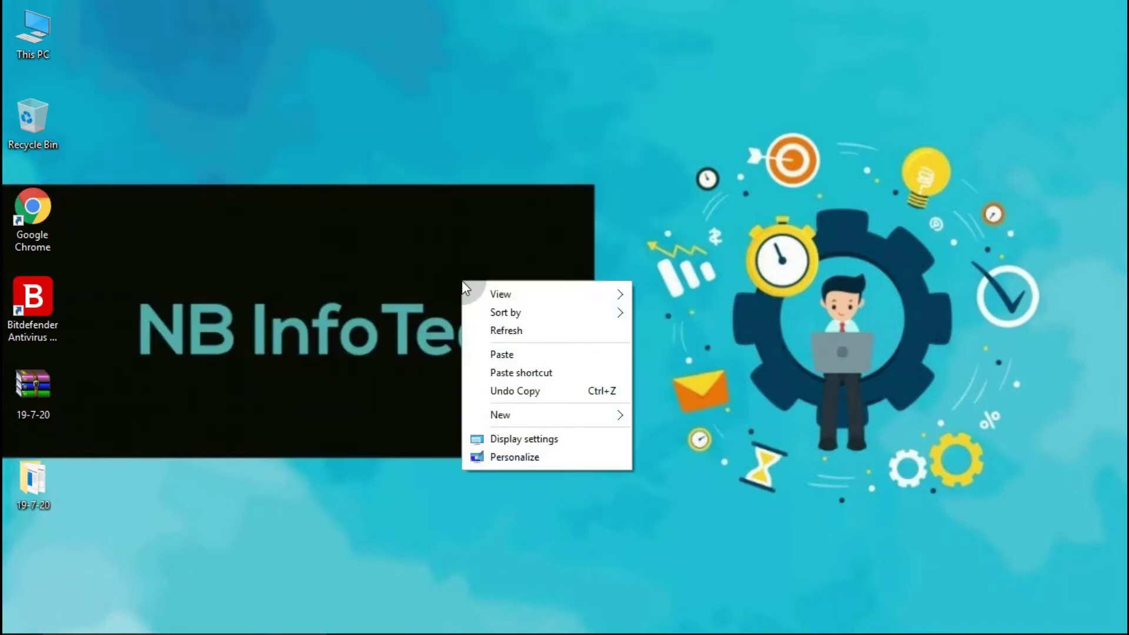
pyautogui.click(504, 332)
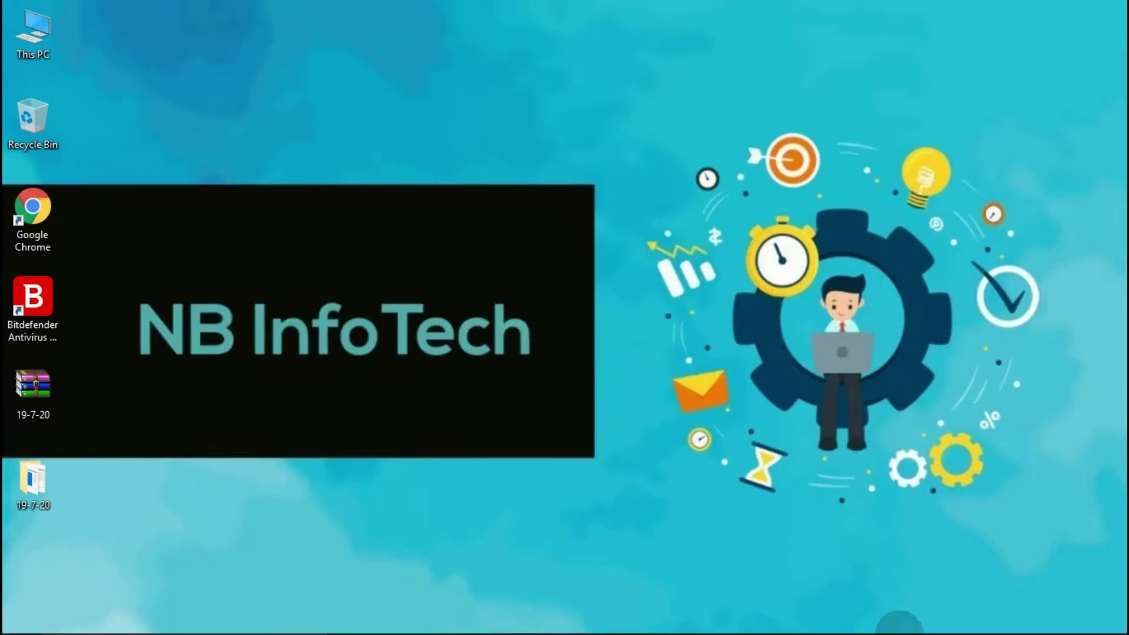
pyautogui.moveTo(1041, 632)
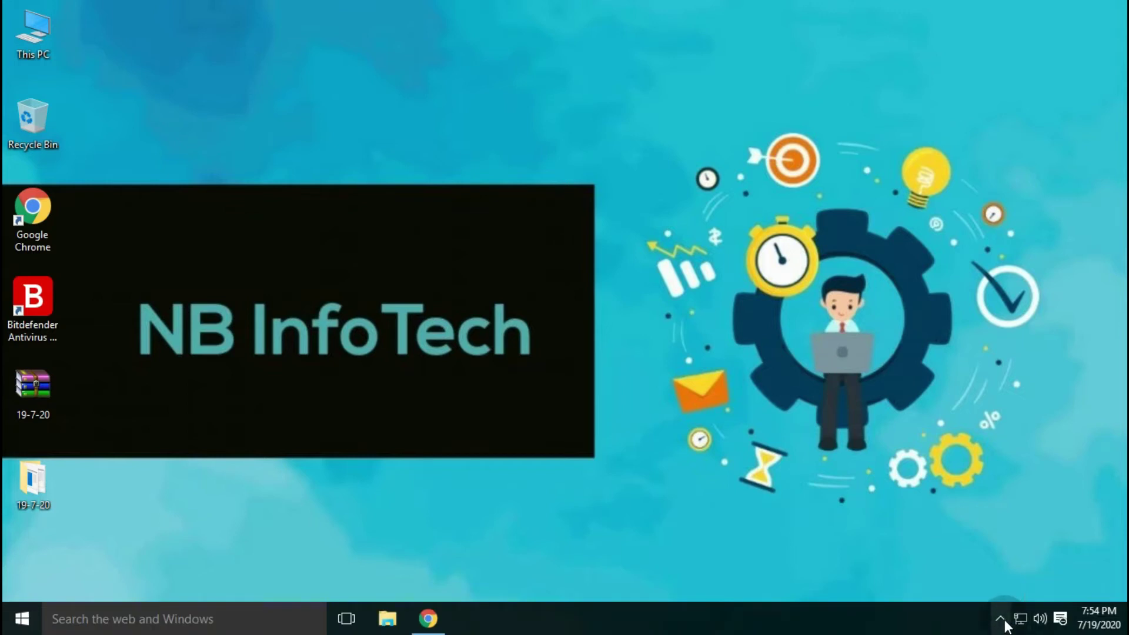
pyautogui.click(1000, 619)
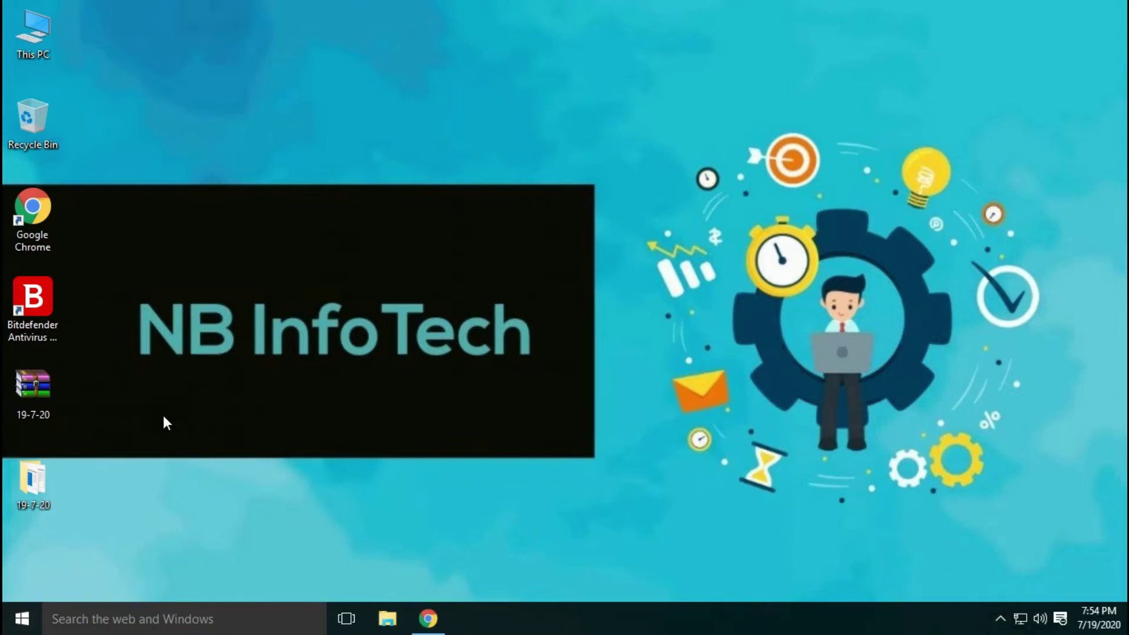
# - Inspect the files in the 19-7-20 folder of the desktop archive with a widened Name column, and close WinRAR
pyautogui.doubleClick(34, 388)
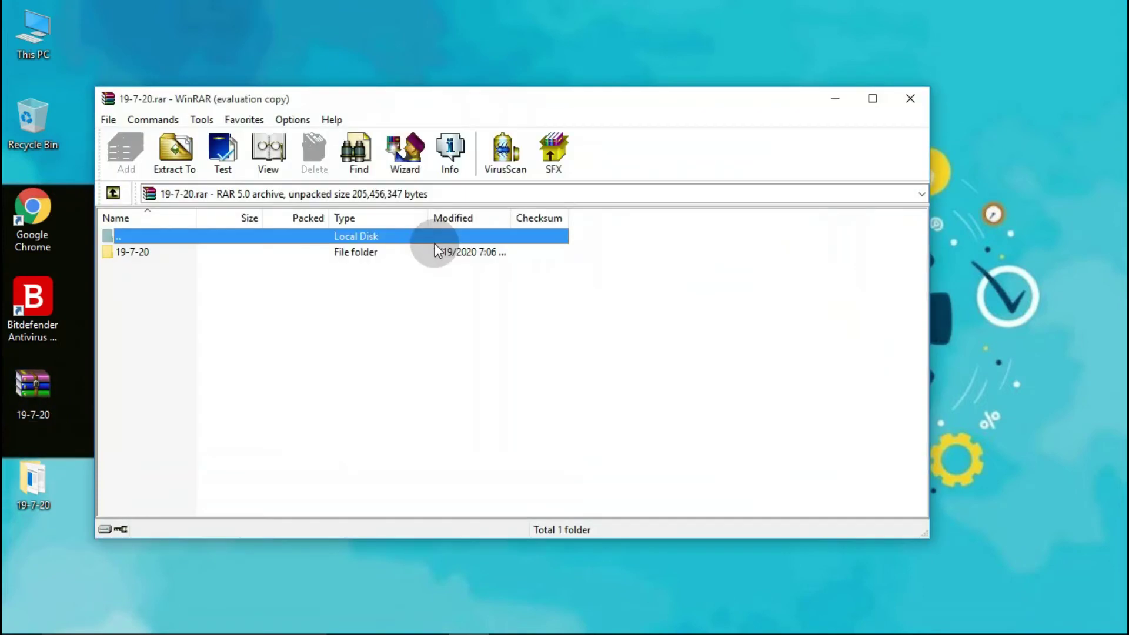
pyautogui.doubleClick(130, 255)
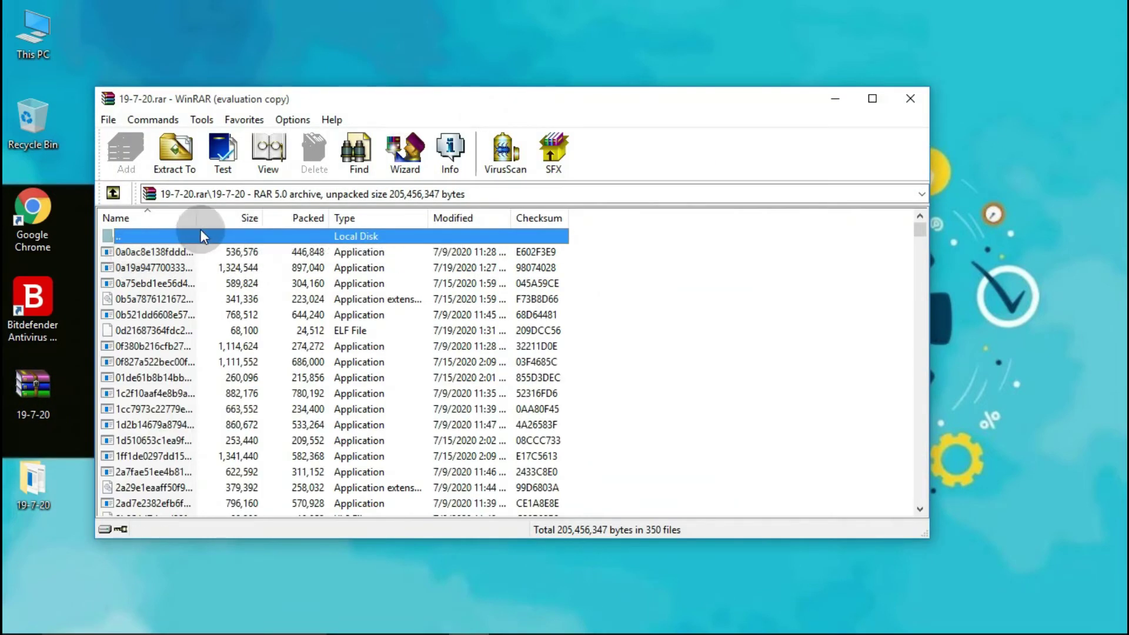
pyautogui.moveTo(196, 218); pyautogui.dragTo(360, 250)
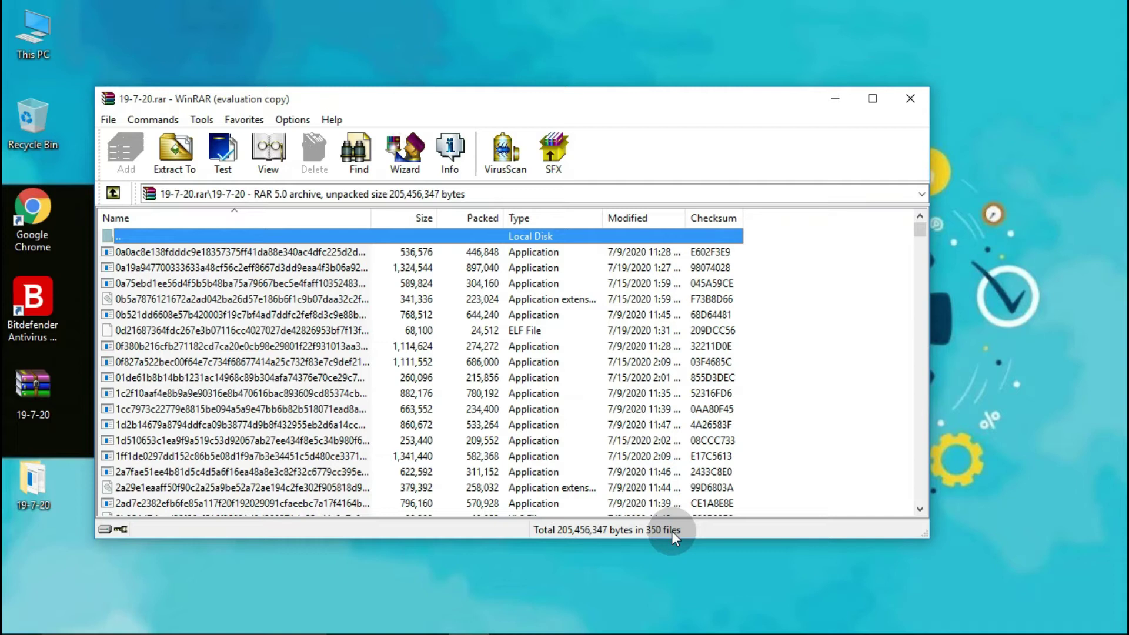
pyautogui.click(911, 100)
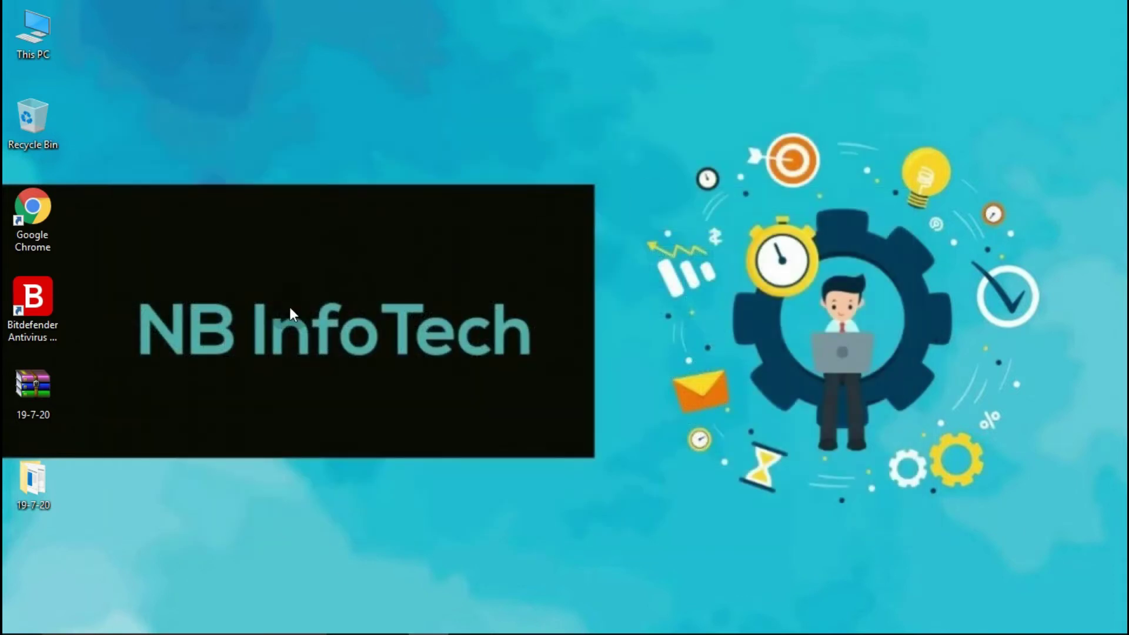
# - View Bitdefender's main window, browse the remaining files in the extracted 19-7-20 folder, and close the folder
pyautogui.doubleClick(37, 304)
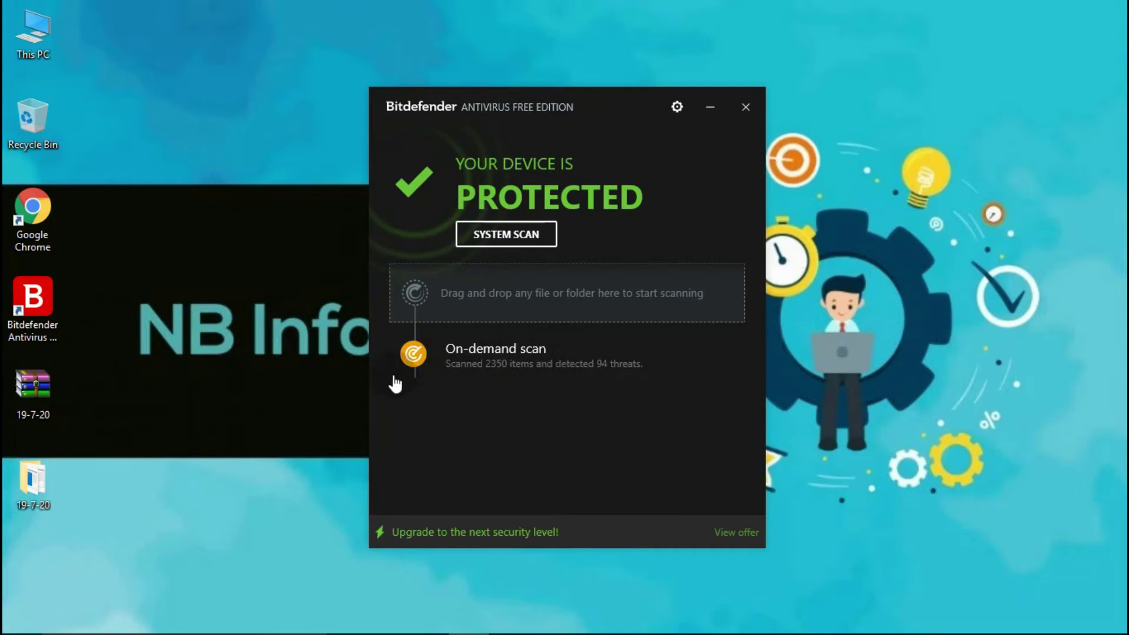
pyautogui.doubleClick(33, 481)
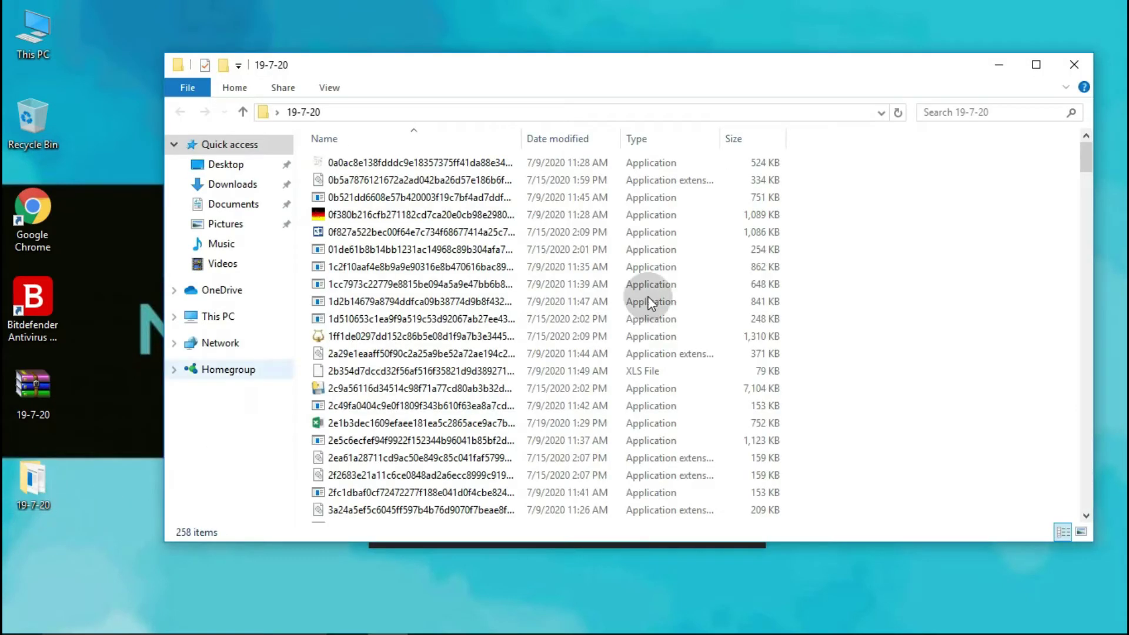
pyautogui.scroll(-13, 937, 231)
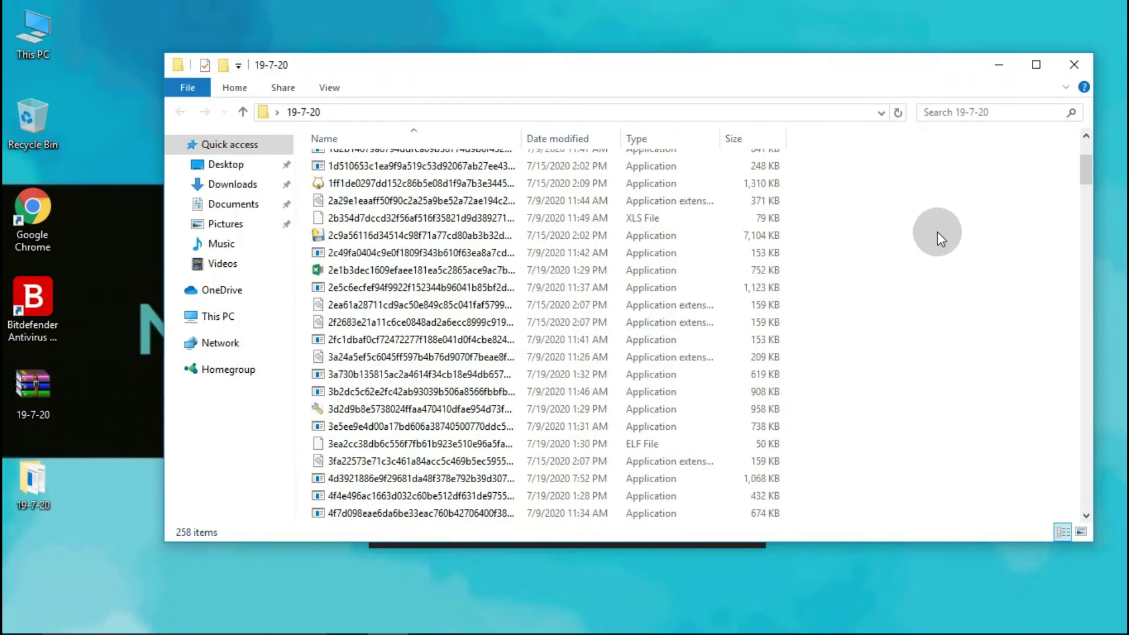
pyautogui.scroll(-15, 937, 231)
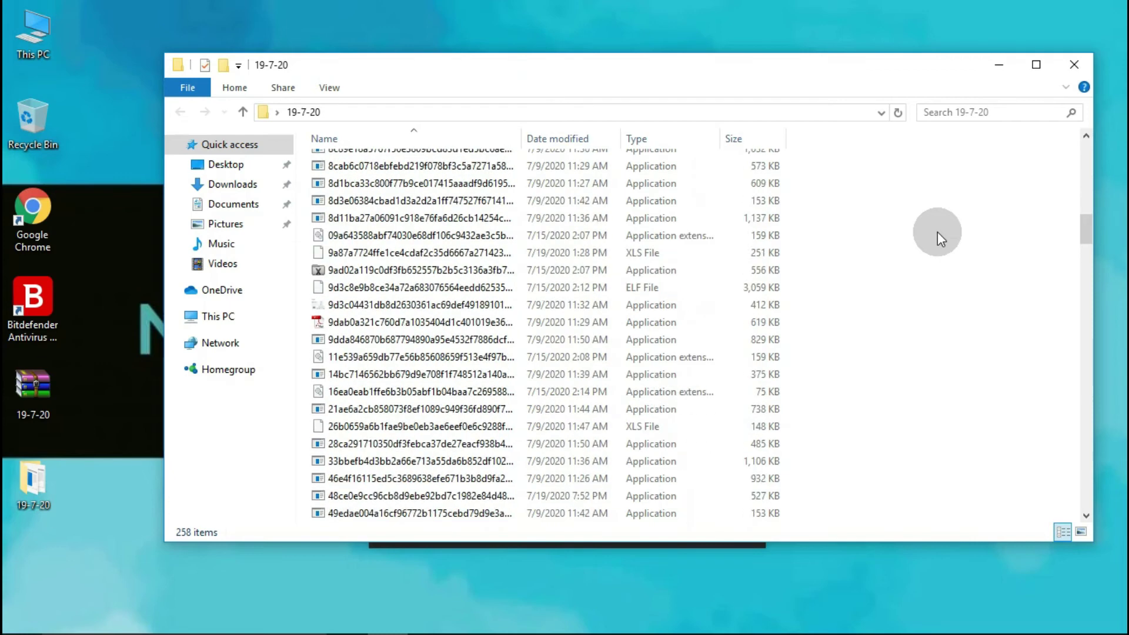
pyautogui.scroll(-5, 937, 232)
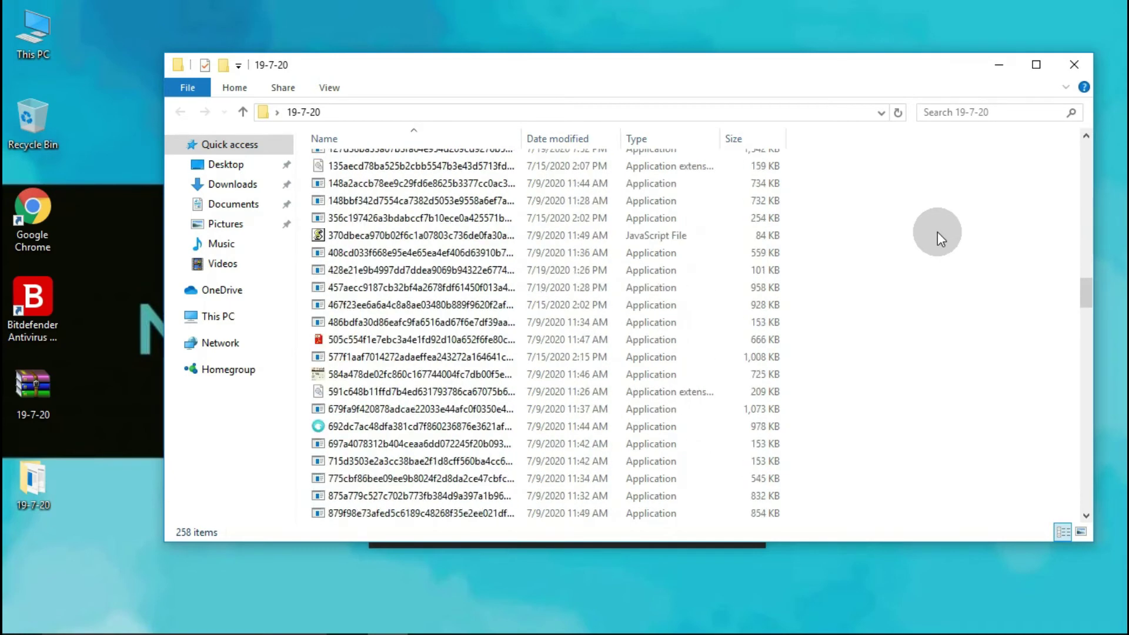
pyautogui.click(1074, 65)
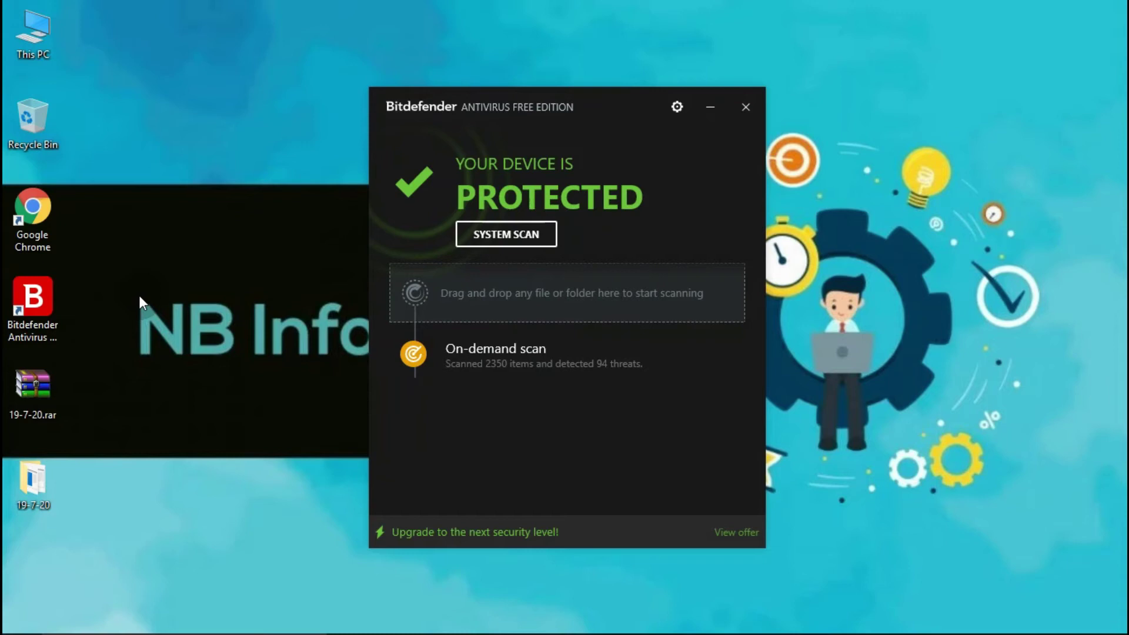
# - Reopen the extracted 19-7-20 folder and try to open the DLL file whose name starts with c437f3873a
pyautogui.doubleClick(35, 486)
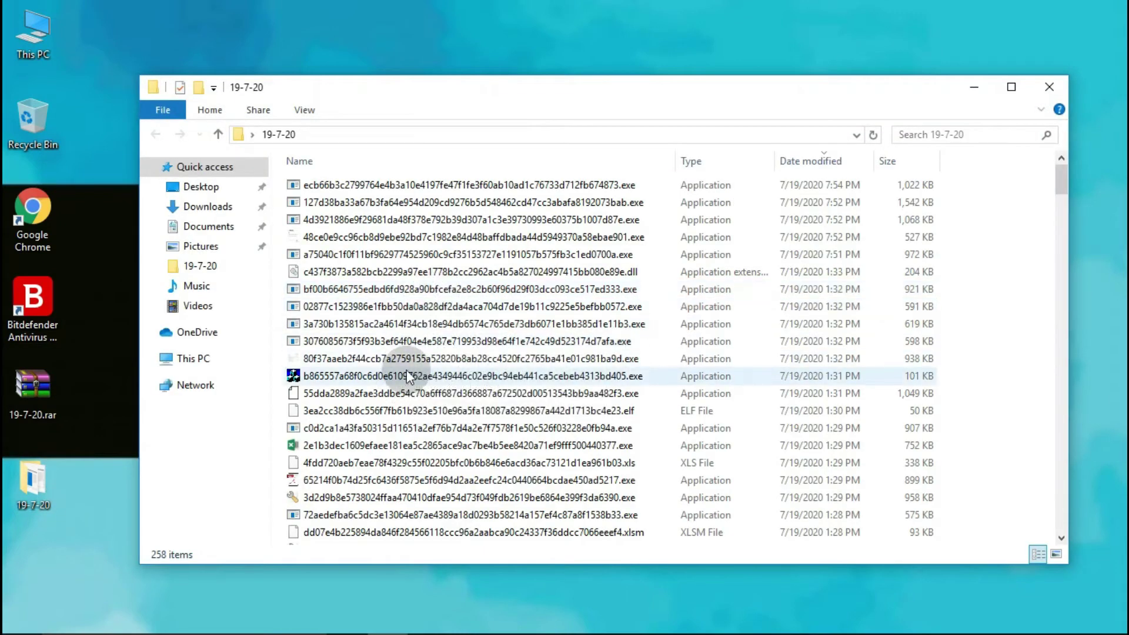
pyautogui.click(574, 272)
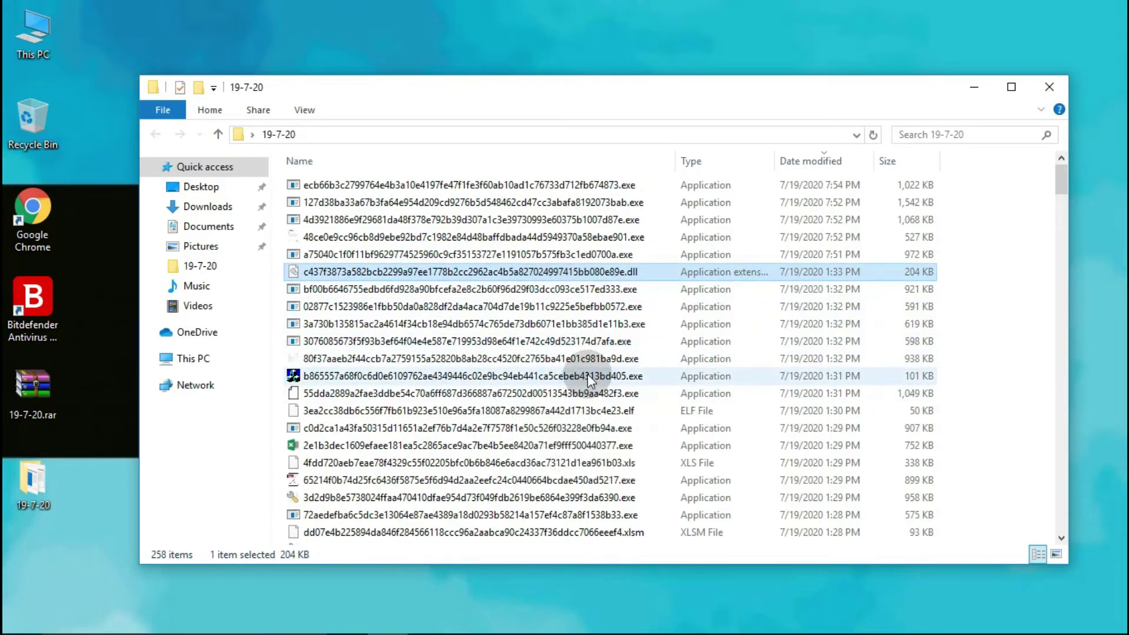
pyautogui.press('Return')
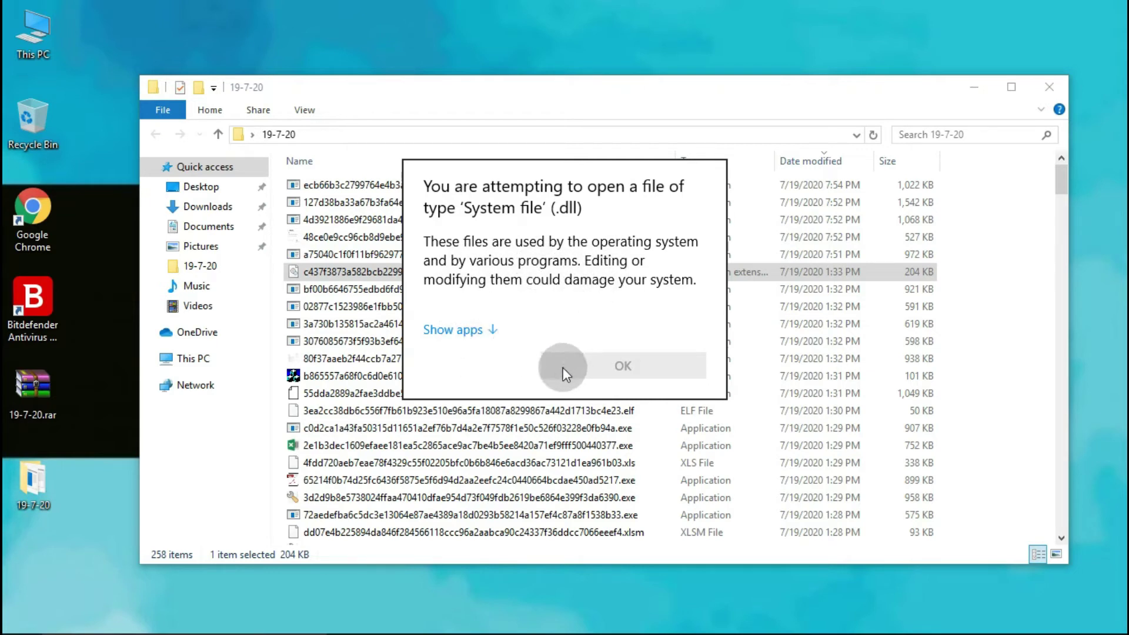
pyautogui.click(728, 89)
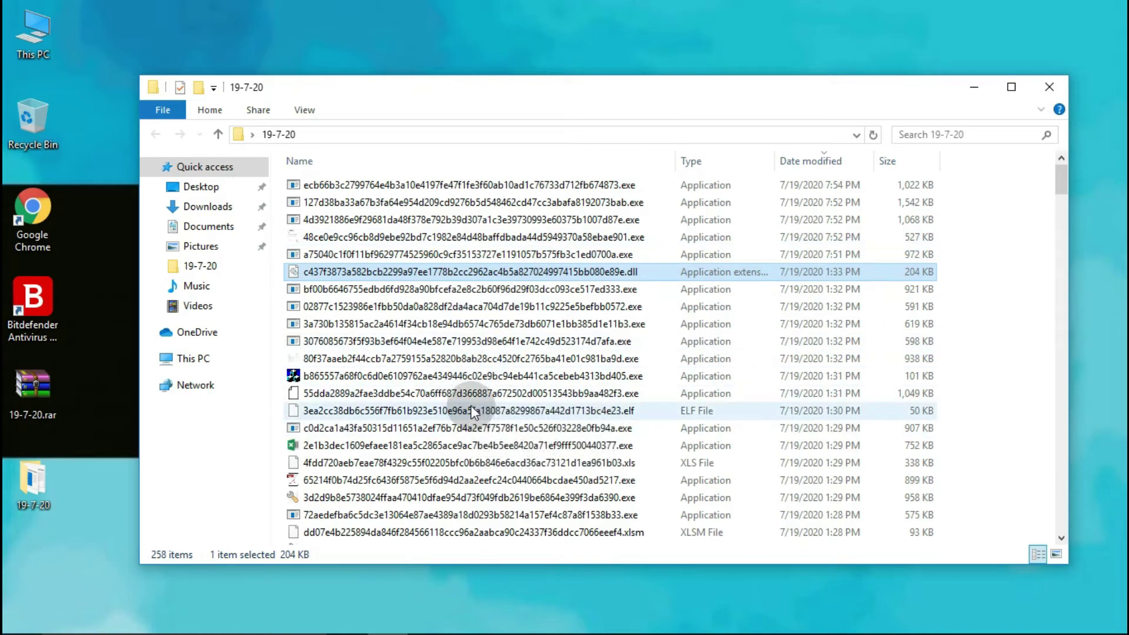
# - Try to open the application file whose name starts with 3d2d9b8e57 in the 19-7-20 folder, and dismiss the error message
pyautogui.click(442, 497)
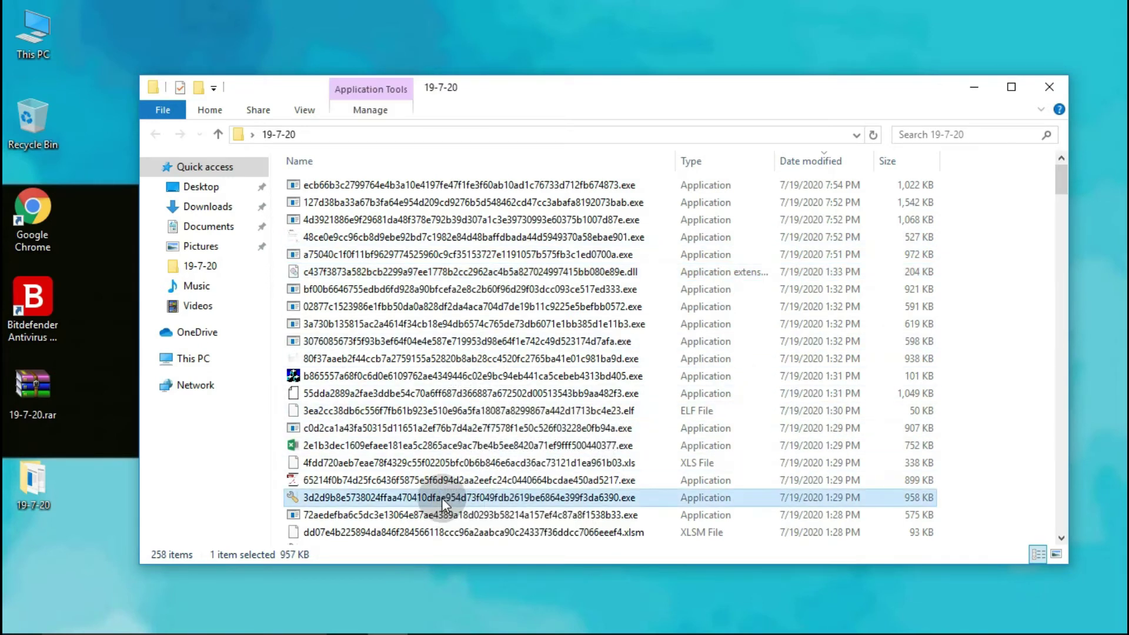
pyautogui.scroll(-4, 524, 359)
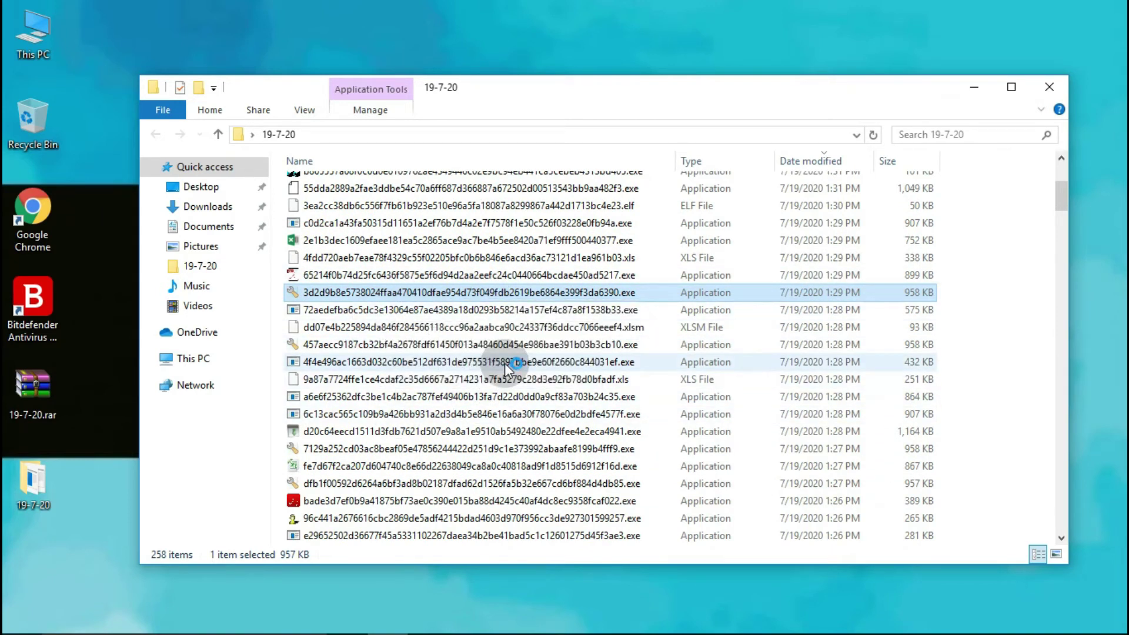
pyautogui.moveTo(517, 364)
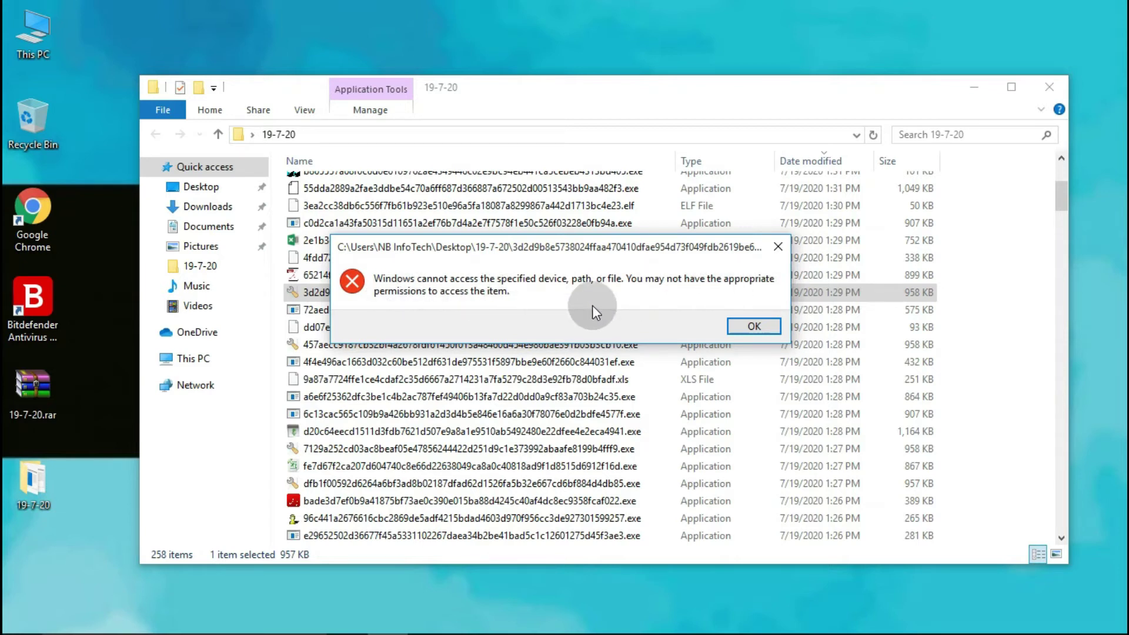
pyautogui.click(743, 327)
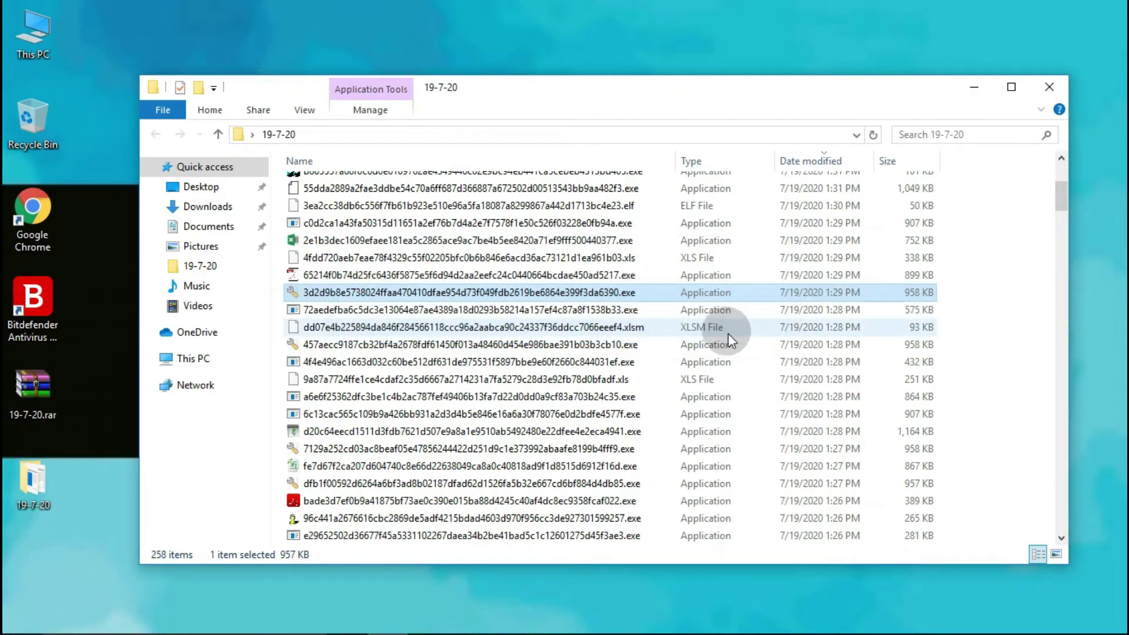
pyautogui.click(1000, 618)
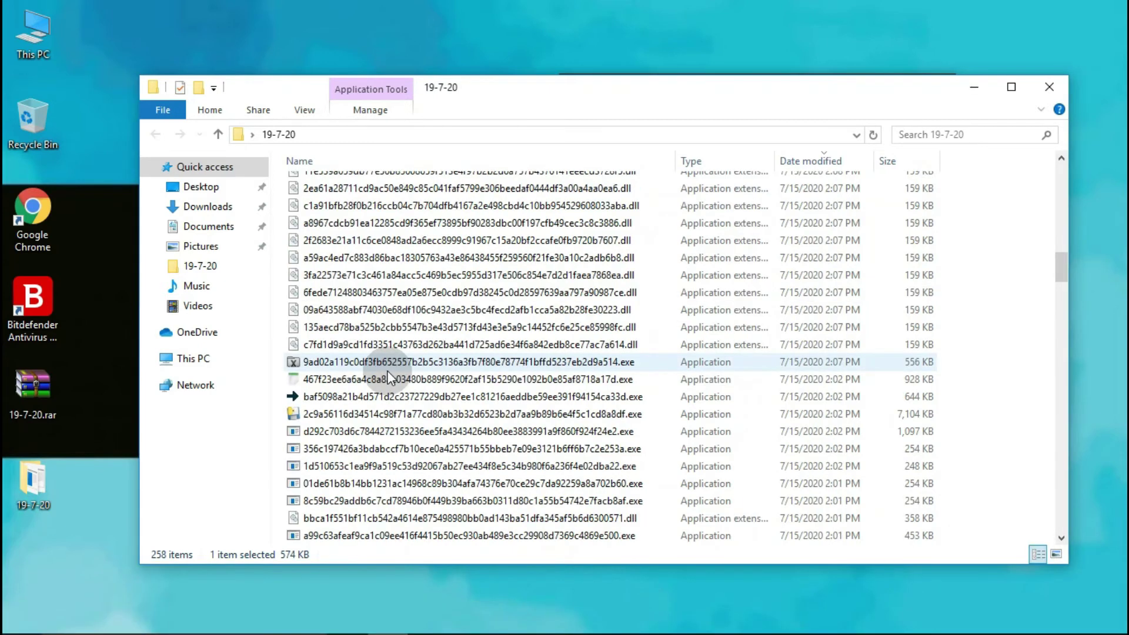
# - Sort the 19-7-20 folder by date modified, oldest first, and select the first DLL file in the list
pyautogui.scroll(-20, 387, 370)
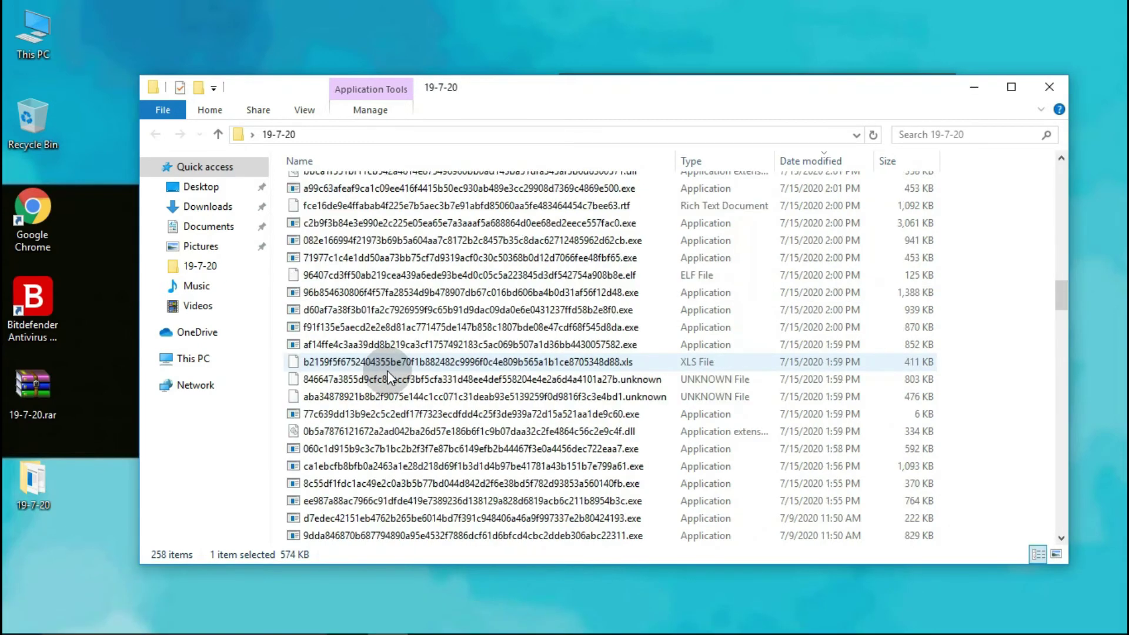
pyautogui.click(804, 159)
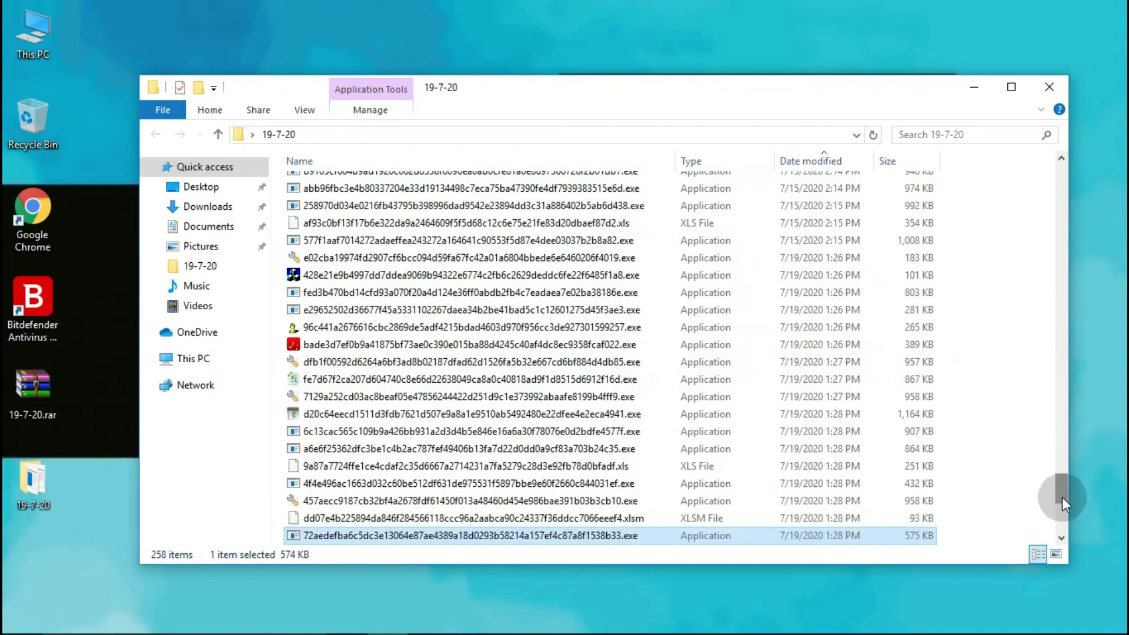
pyautogui.moveTo(1061, 493); pyautogui.dragTo(1055, 170)
pyautogui.click(409, 189)
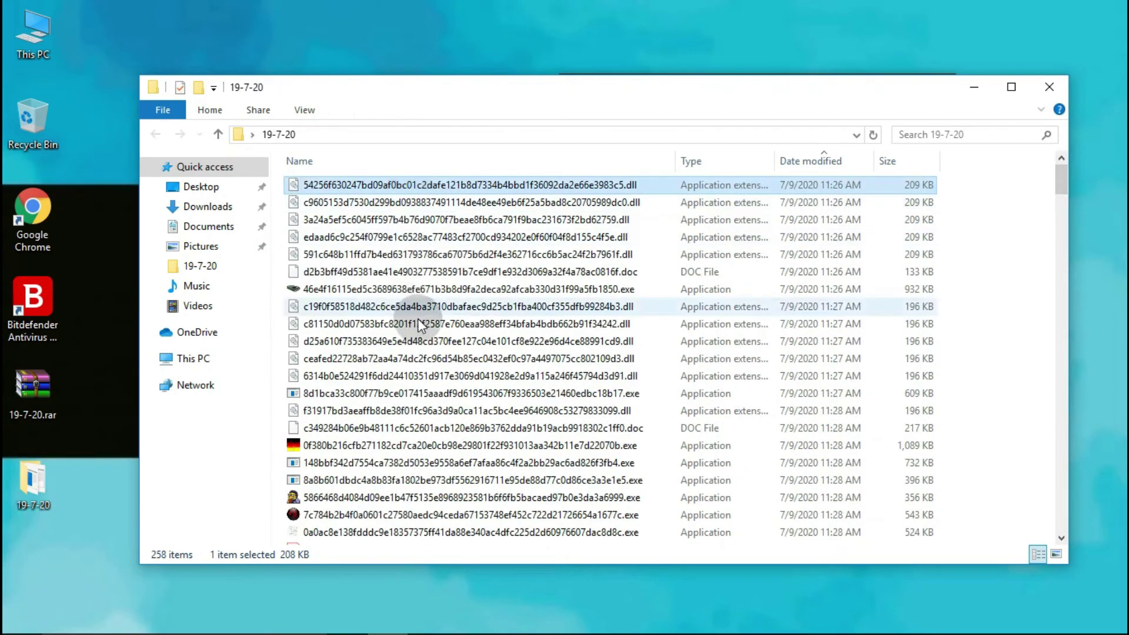
# - Try to open the application file whose name starts with 46e4f16115, and dismiss the error message
pyautogui.click(439, 289)
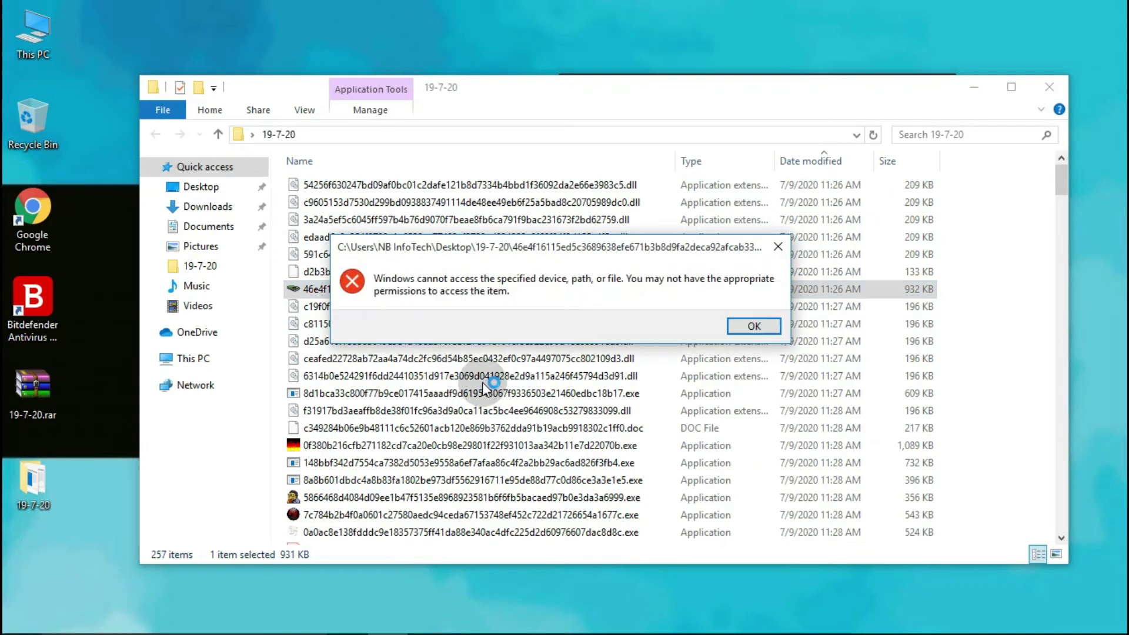
pyautogui.moveTo(909, 588)
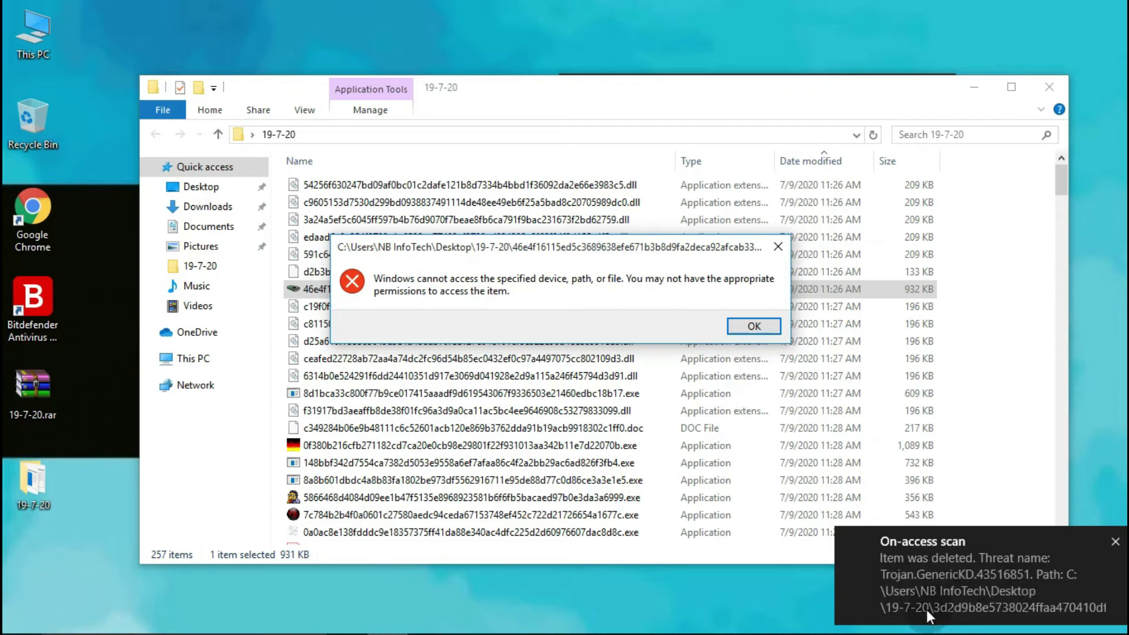
pyautogui.click(754, 330)
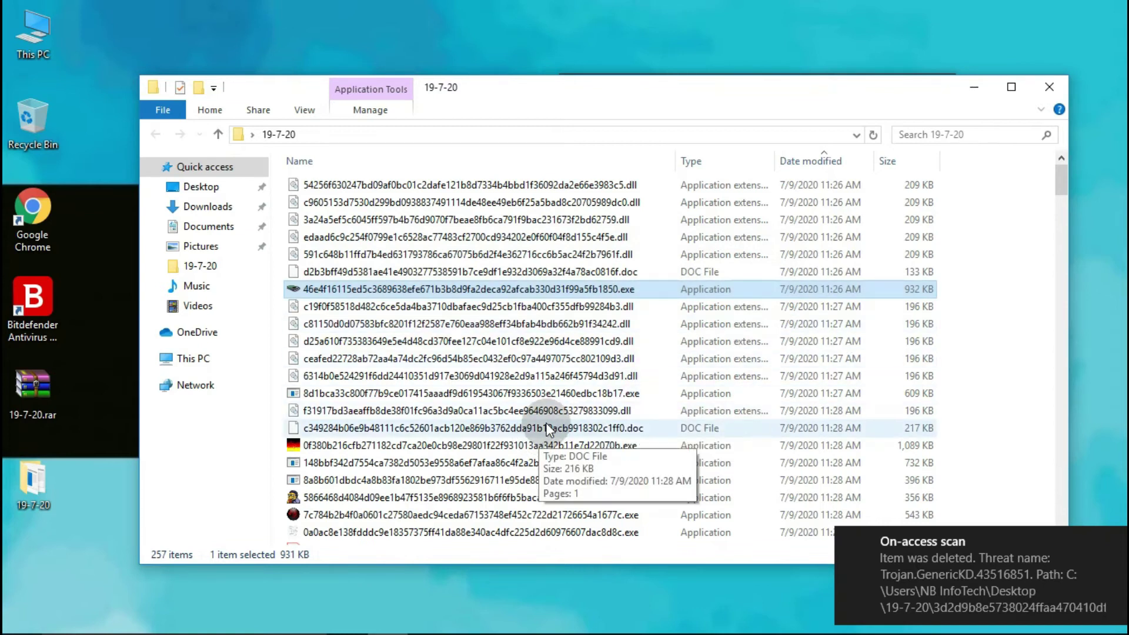
# - Open the on-access scan notification in Bitdefender, and move the Bitdefender and 19-7-20 folder windows apart
pyautogui.click(943, 583)
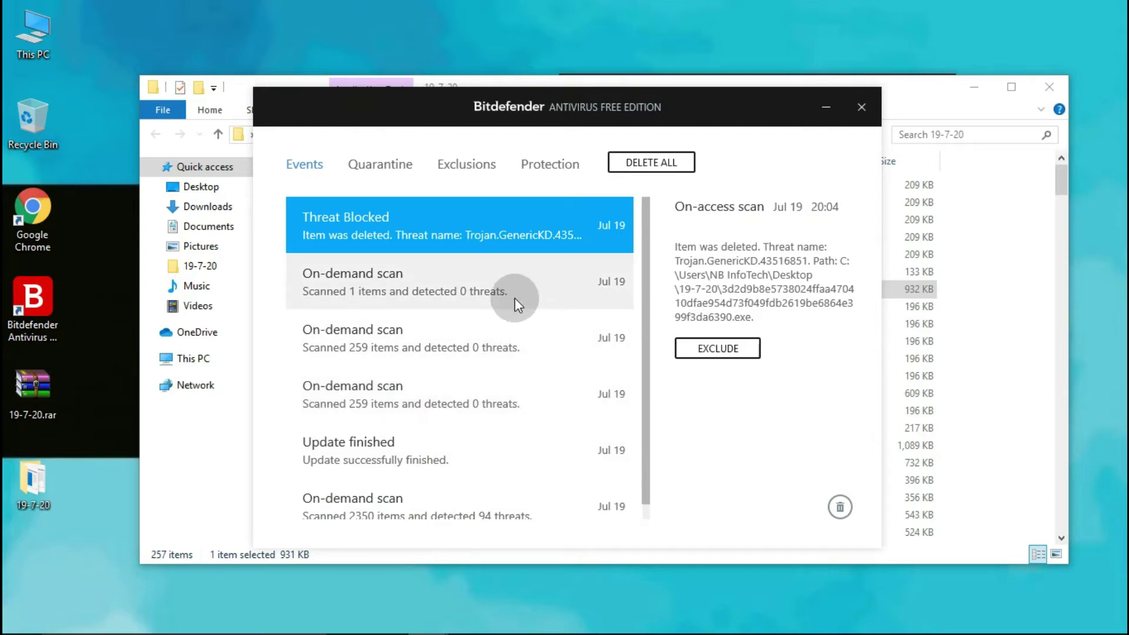
pyautogui.moveTo(433, 102); pyautogui.dragTo(529, 238)
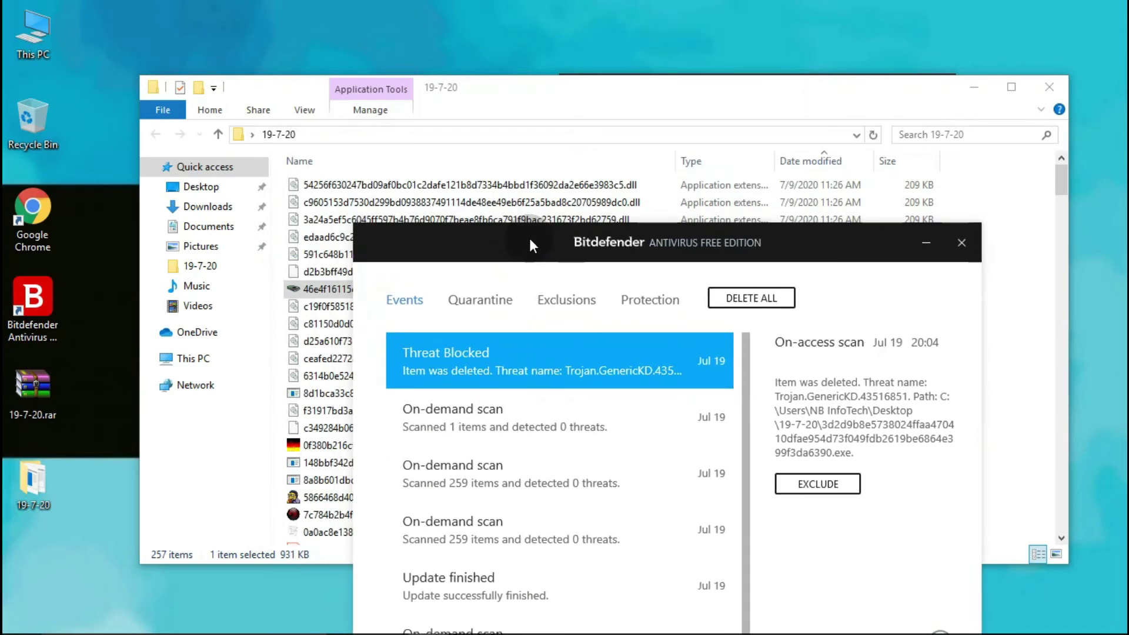
pyautogui.moveTo(486, 93); pyautogui.dragTo(369, 59)
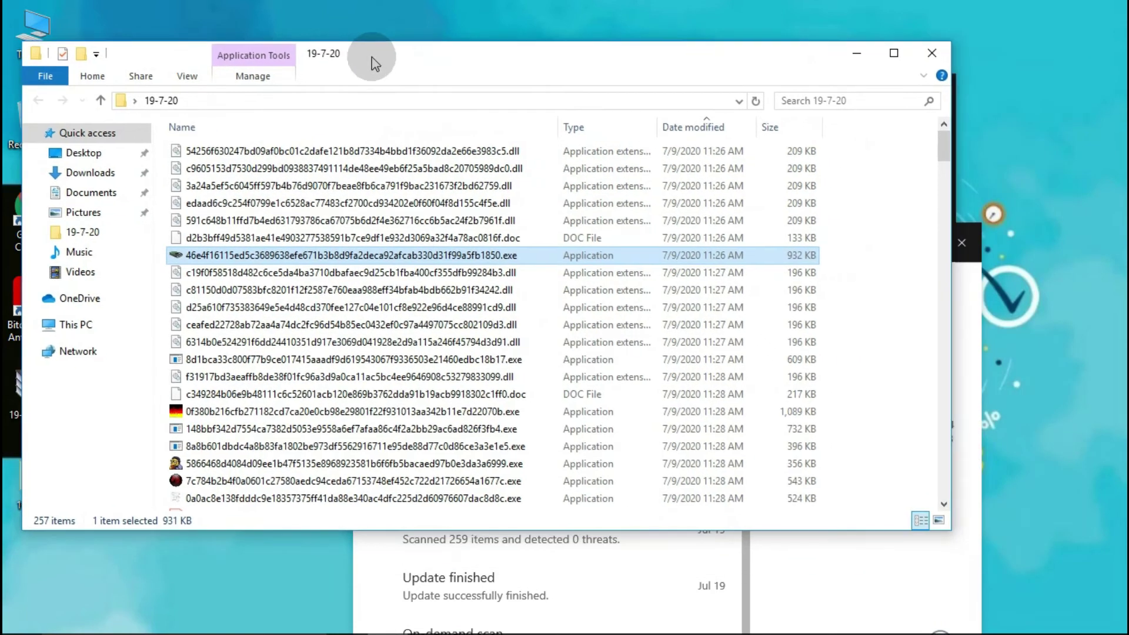
# - Try to open the application file whose name starts with 8d1bca33c8, and dismiss the error message
pyautogui.click(217, 355)
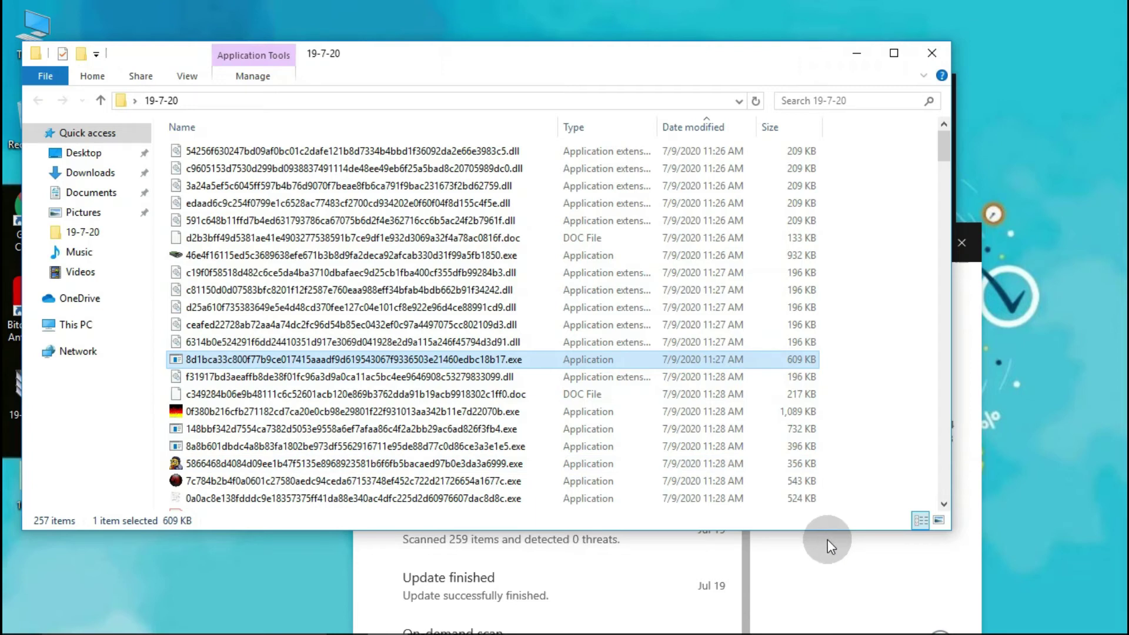
pyautogui.press('Return')
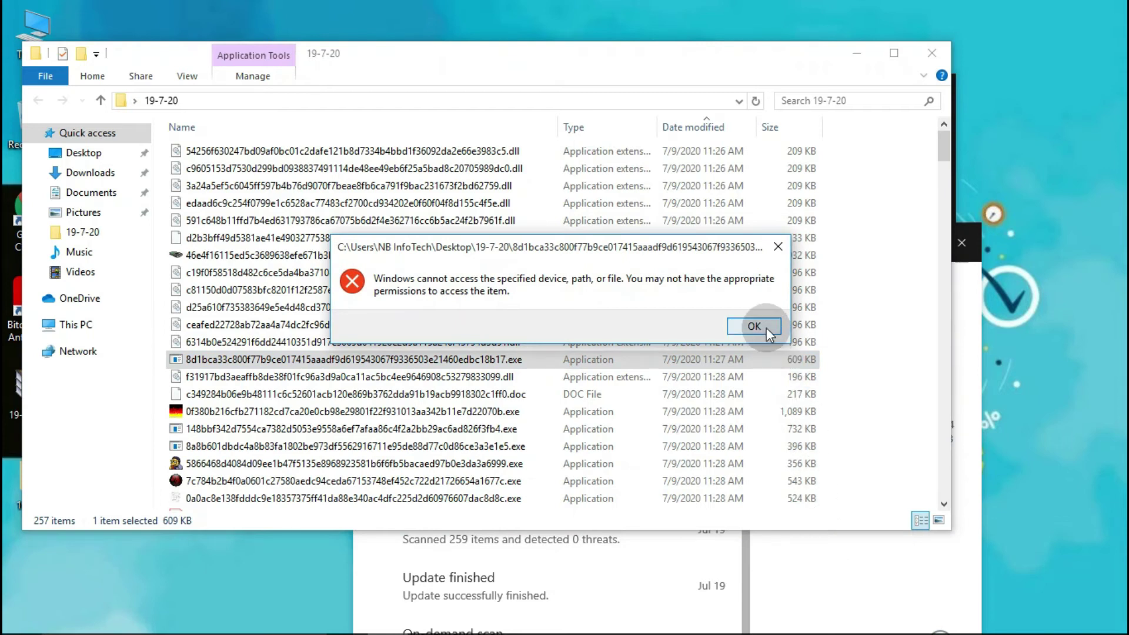
pyautogui.click(766, 327)
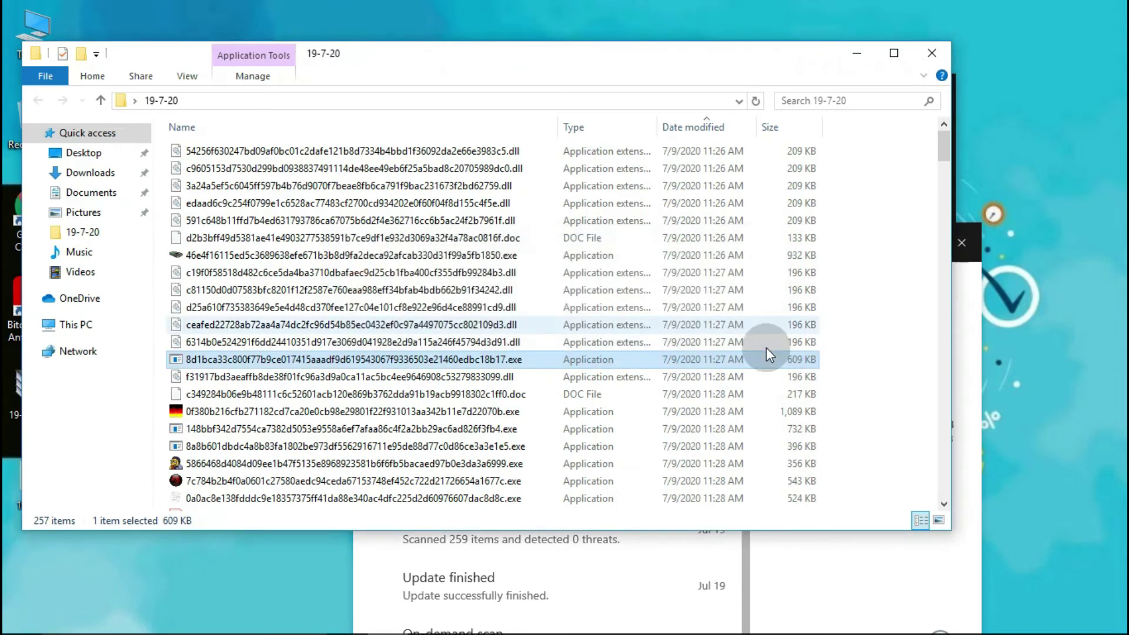
# - Bring the Bitdefender window fully into view over the folder and review its list of events
pyautogui.click(831, 584)
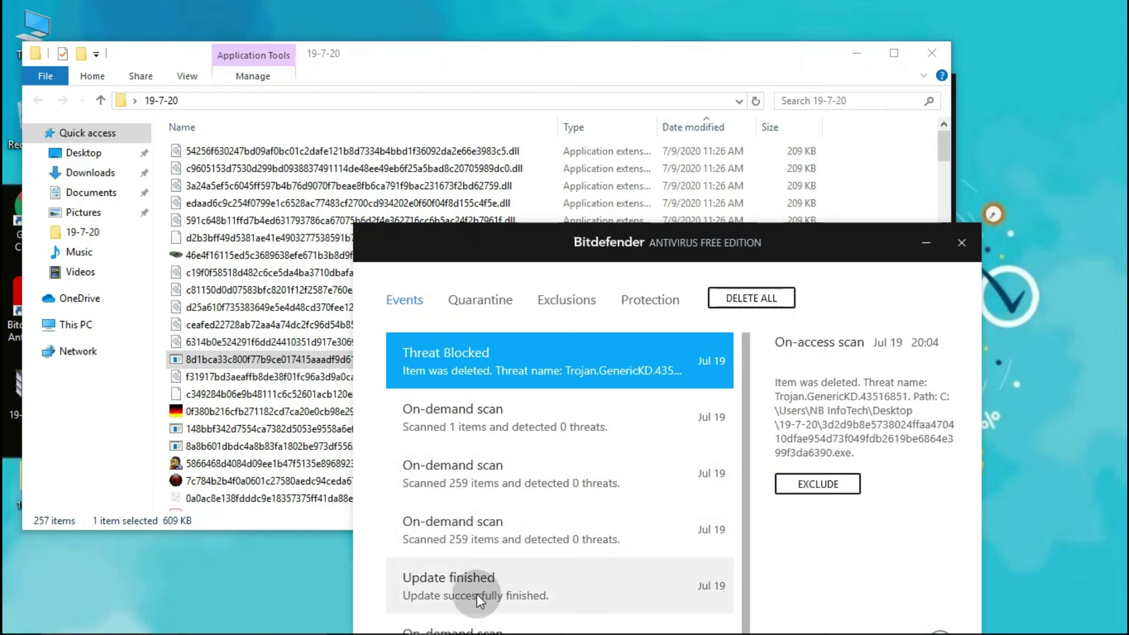
pyautogui.moveTo(550, 231); pyautogui.dragTo(562, 125)
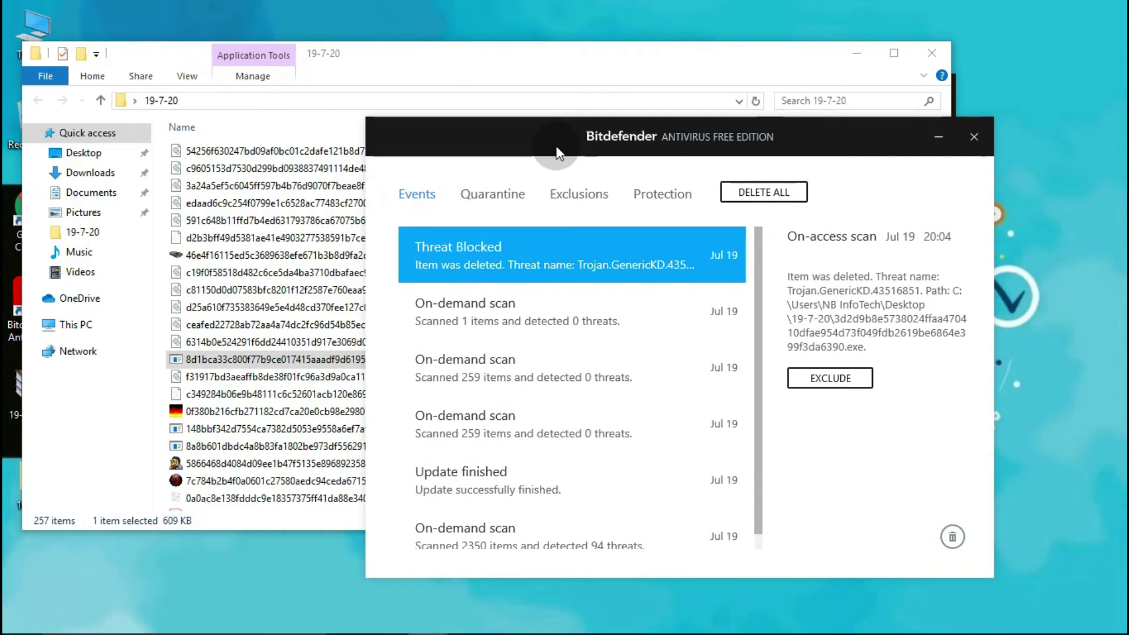
pyautogui.scroll(-1, 558, 390)
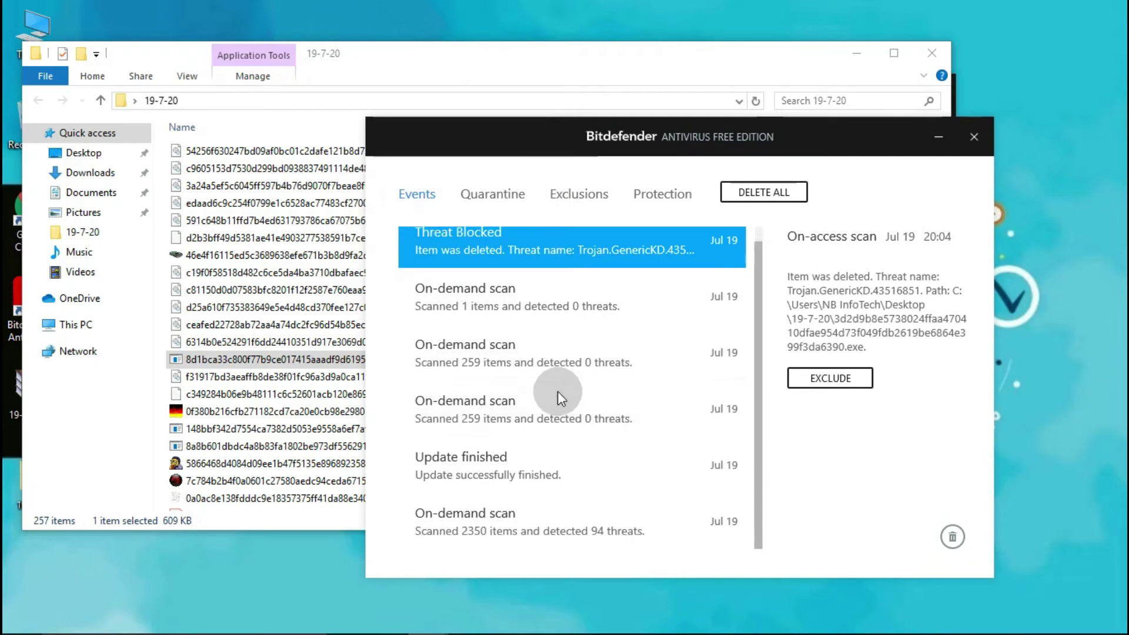
pyautogui.scroll(1, 557, 390)
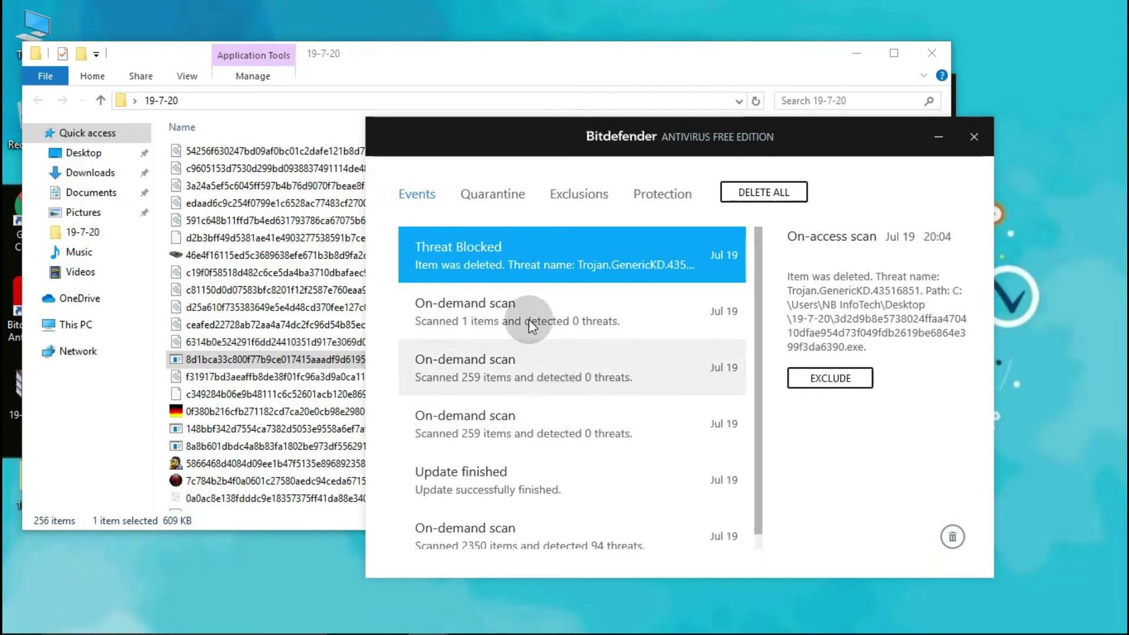
# - Examine Bitdefender's list of quarantined files and the reason given for each one
pyautogui.click(501, 202)
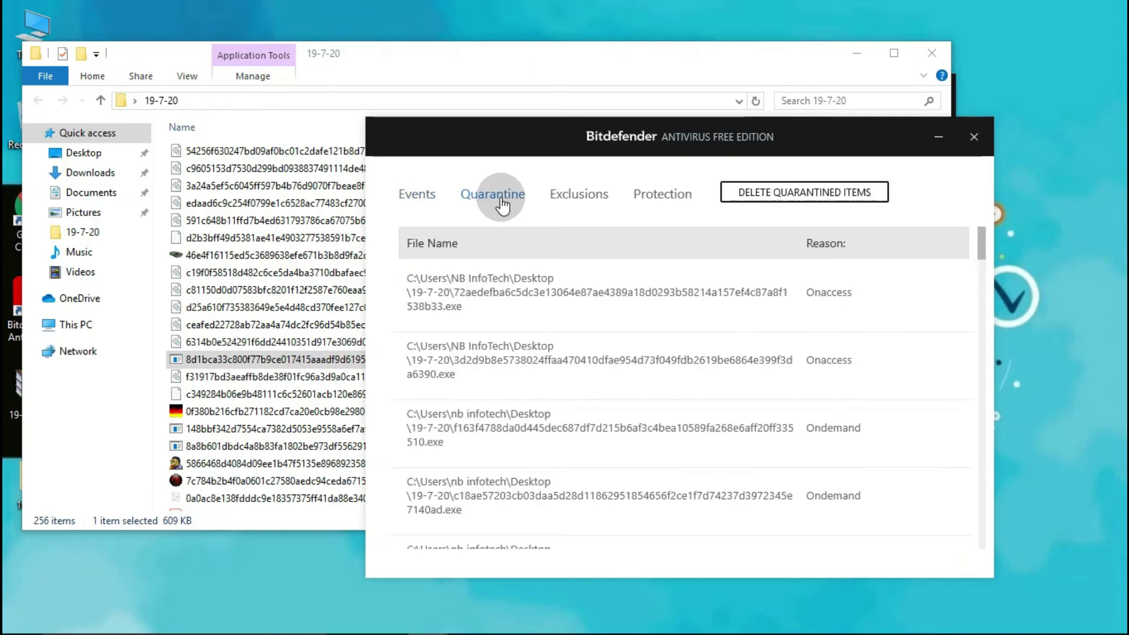
pyautogui.moveTo(663, 353)
pyautogui.scroll(-10, 664, 352)
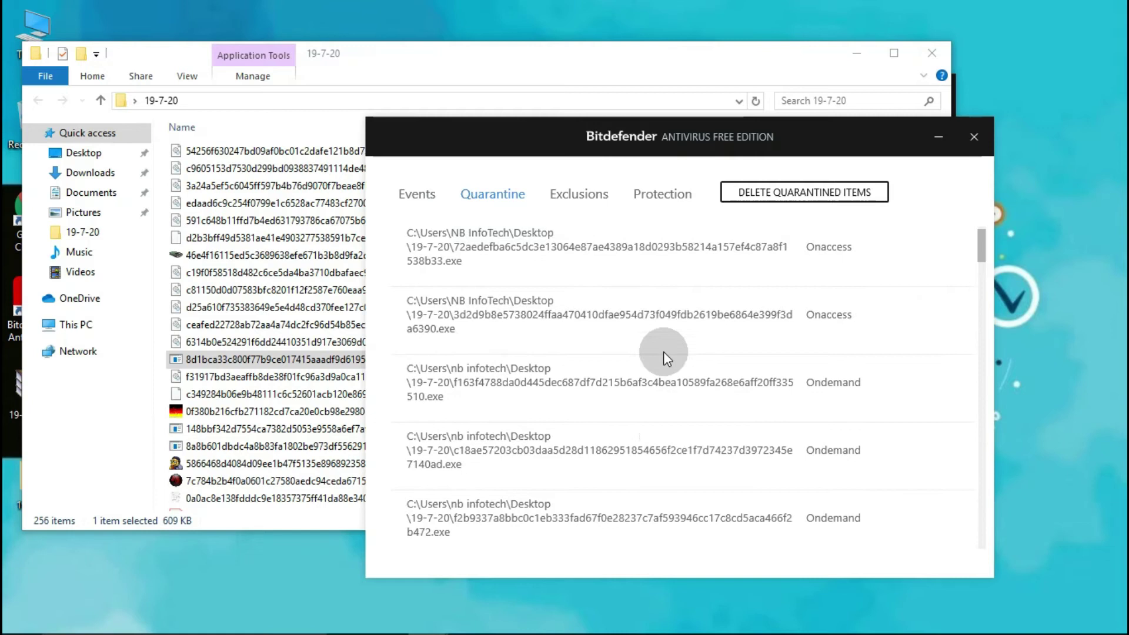
pyautogui.scroll(-5, 663, 351)
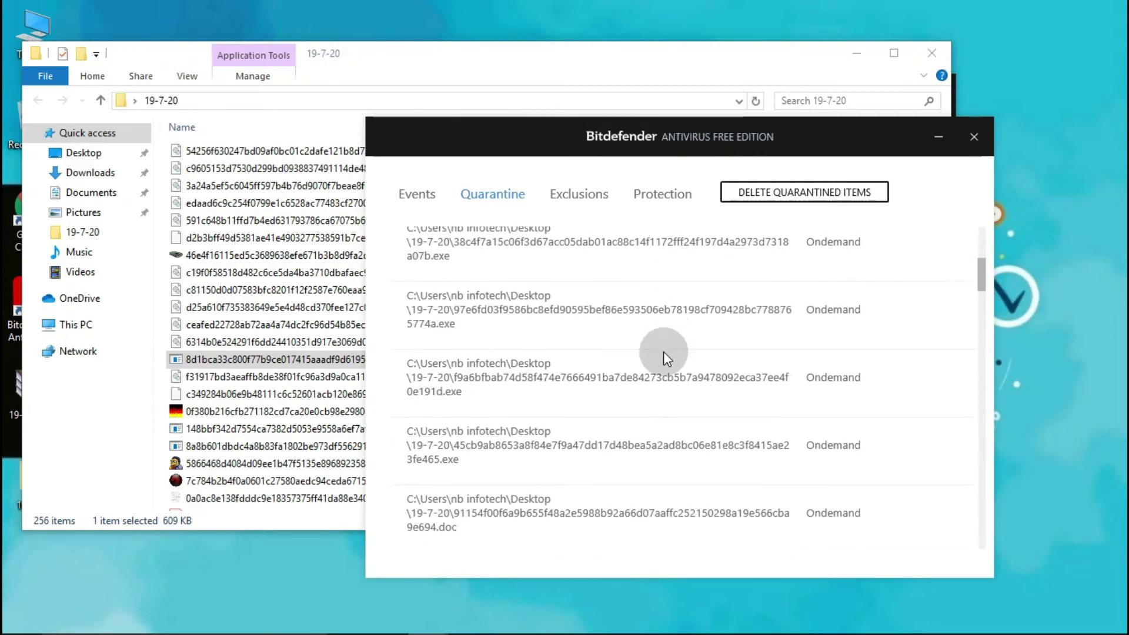
pyautogui.scroll(-4, 663, 352)
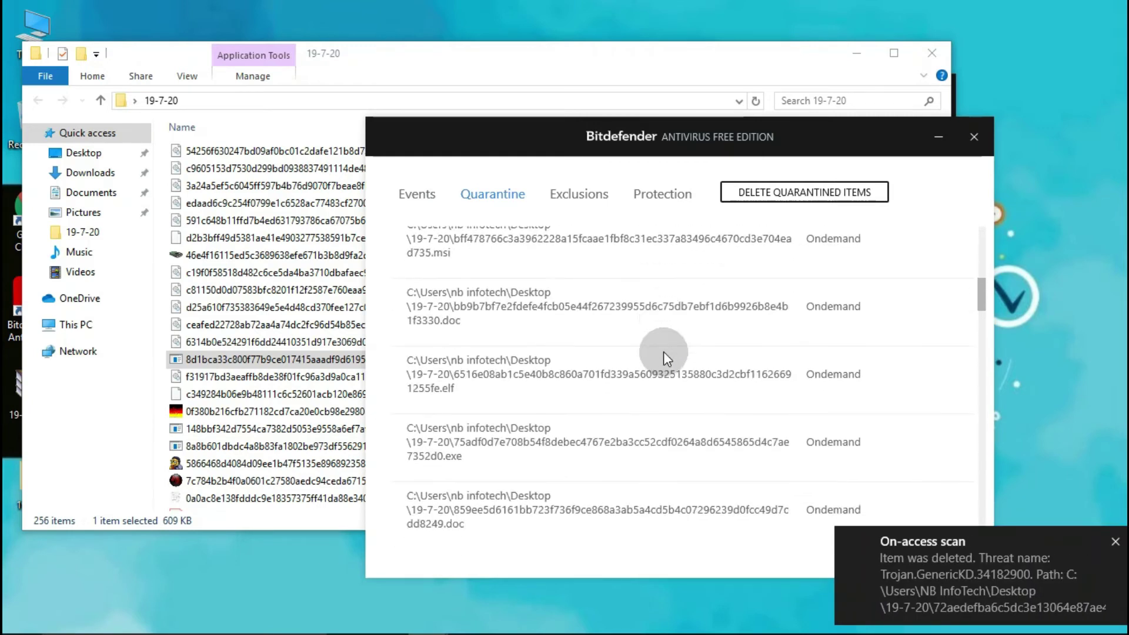
pyautogui.scroll(-5, 663, 352)
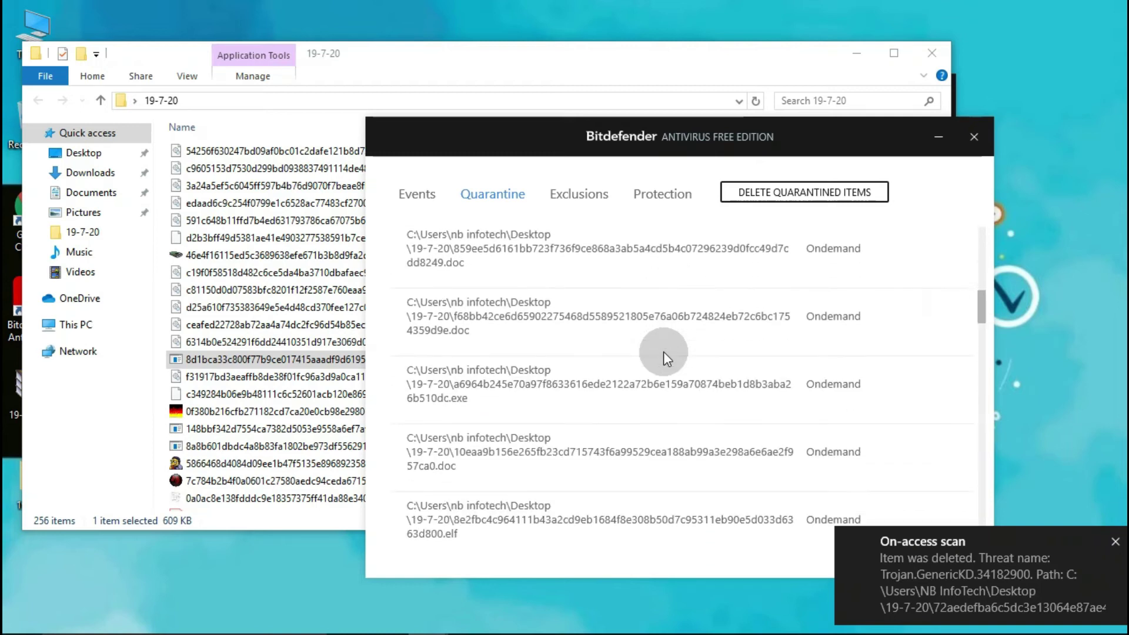
pyautogui.scroll(-6, 663, 351)
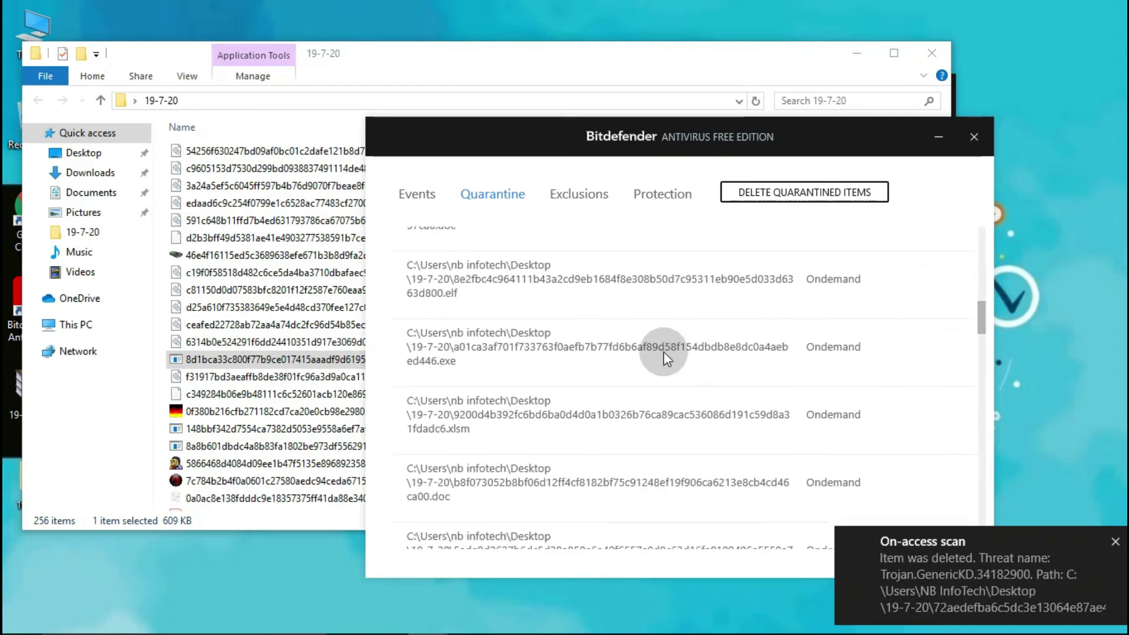
pyautogui.scroll(-2, 663, 352)
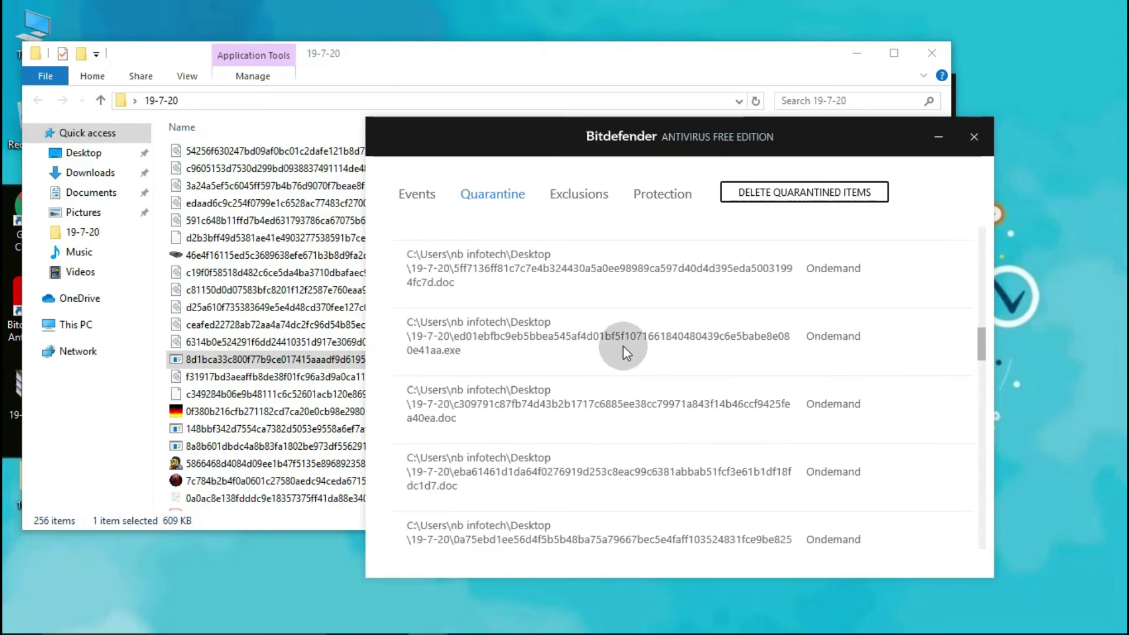
# - View the details of the newest Threat Blocked event, and recheck Bitdefender's quarantine and event lists
pyautogui.click(429, 194)
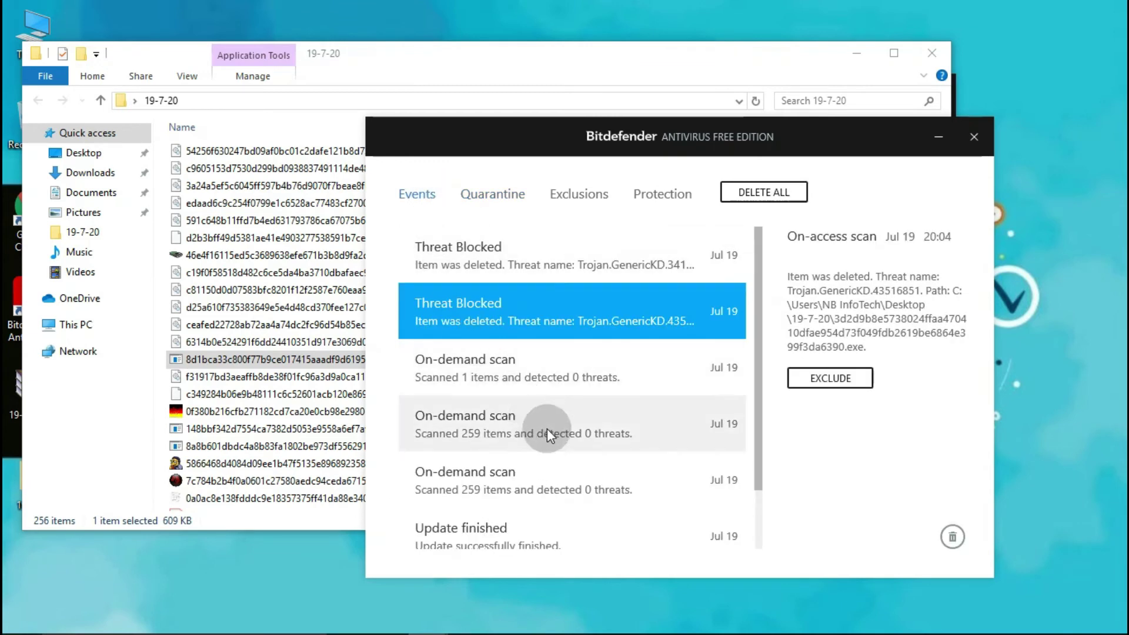
pyautogui.click(587, 269)
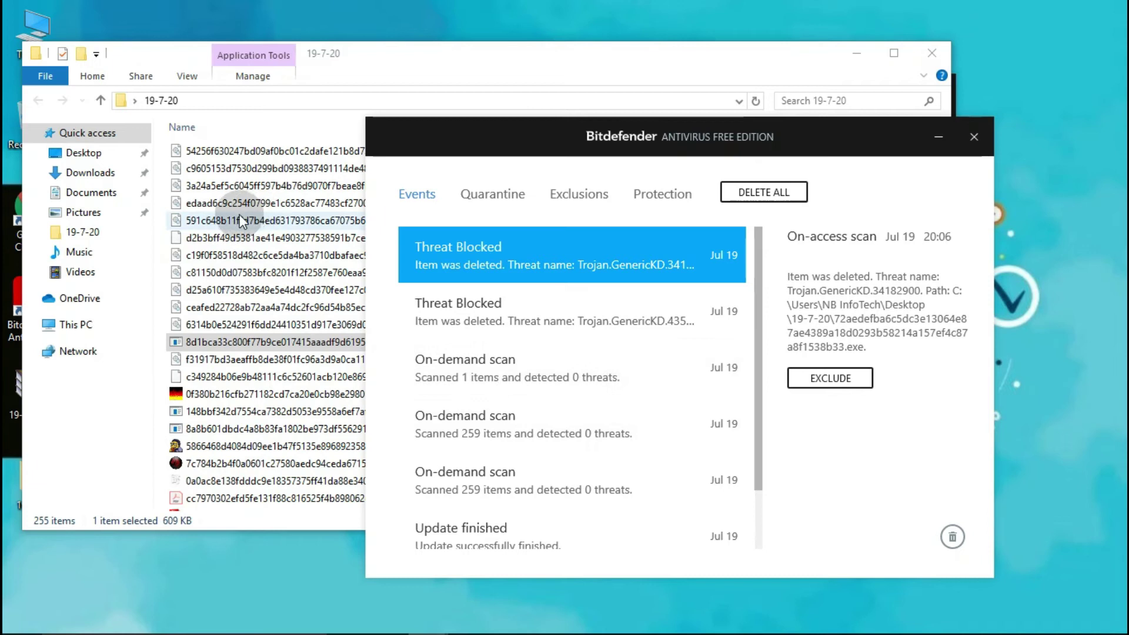
pyautogui.click(493, 197)
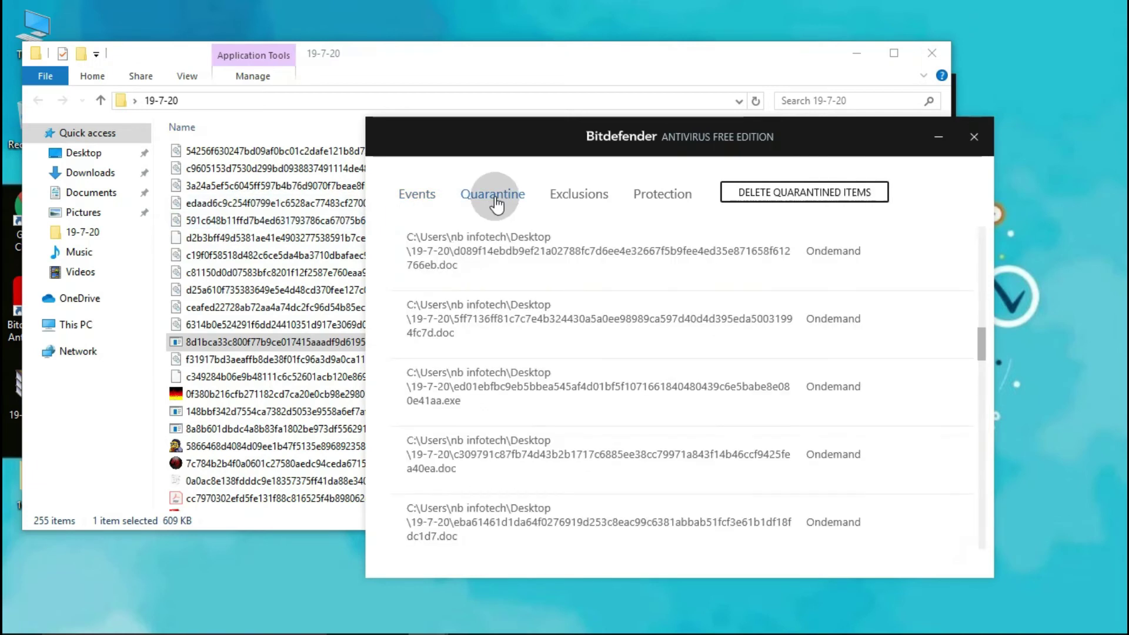
pyautogui.moveTo(532, 255)
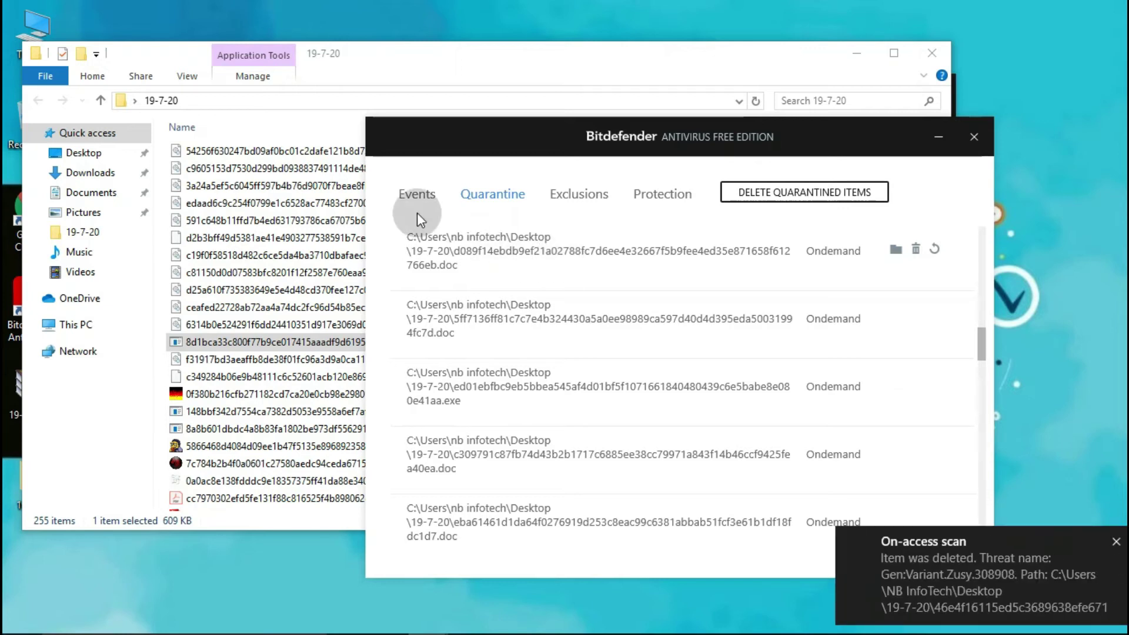
pyautogui.click(418, 197)
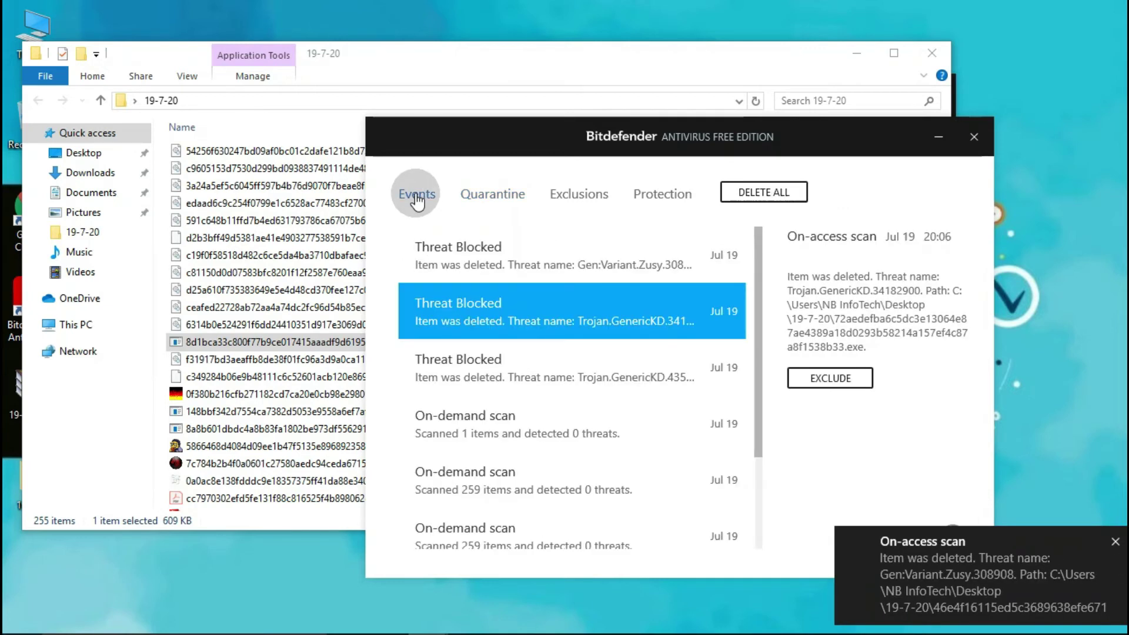
# - Return to the 19-7-20 folder and try again to open the application file starting with 8d1bca33c8
pyautogui.click(418, 51)
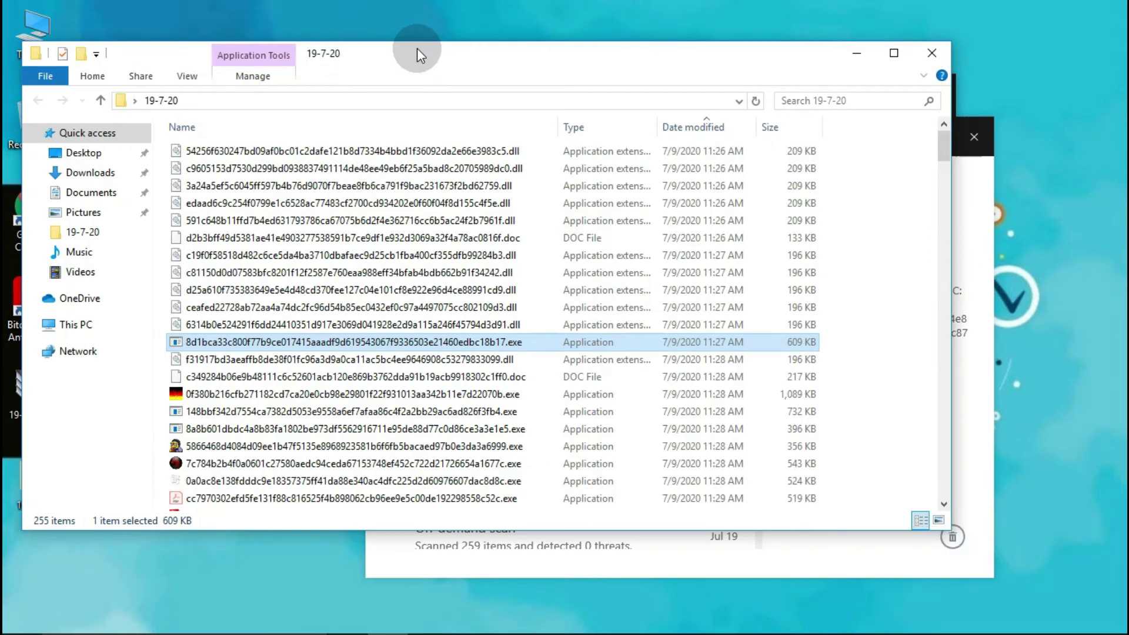
pyautogui.doubleClick(313, 338)
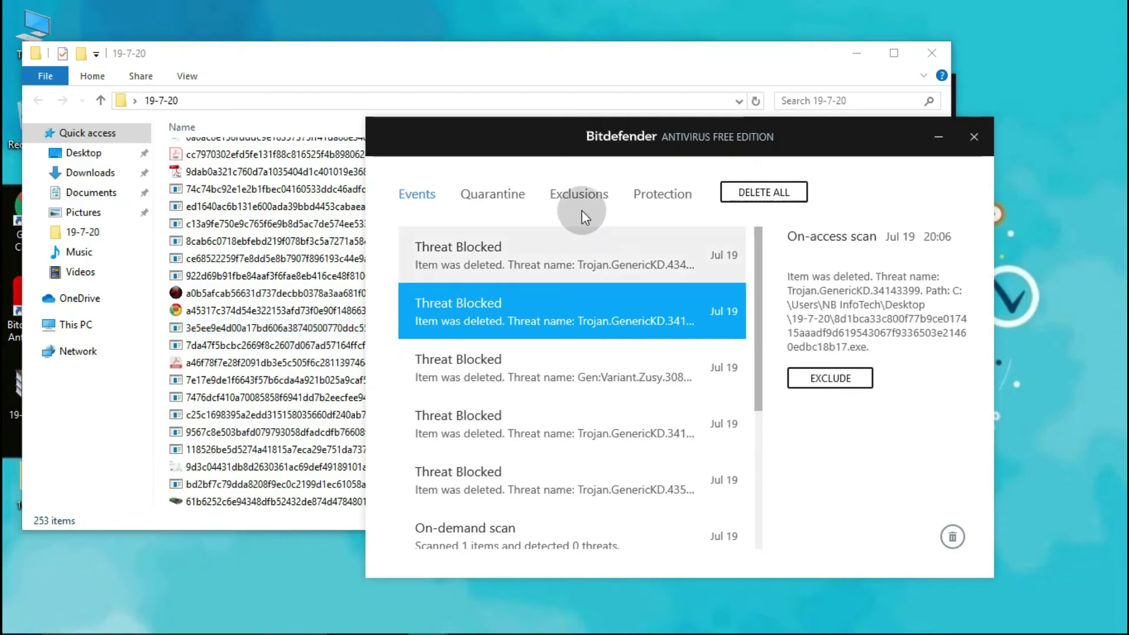
# - Try to open the application file starting with 8a6b671ef4 in the 19-7-20 folder, and check Bitdefender's event list
pyautogui.click(246, 66)
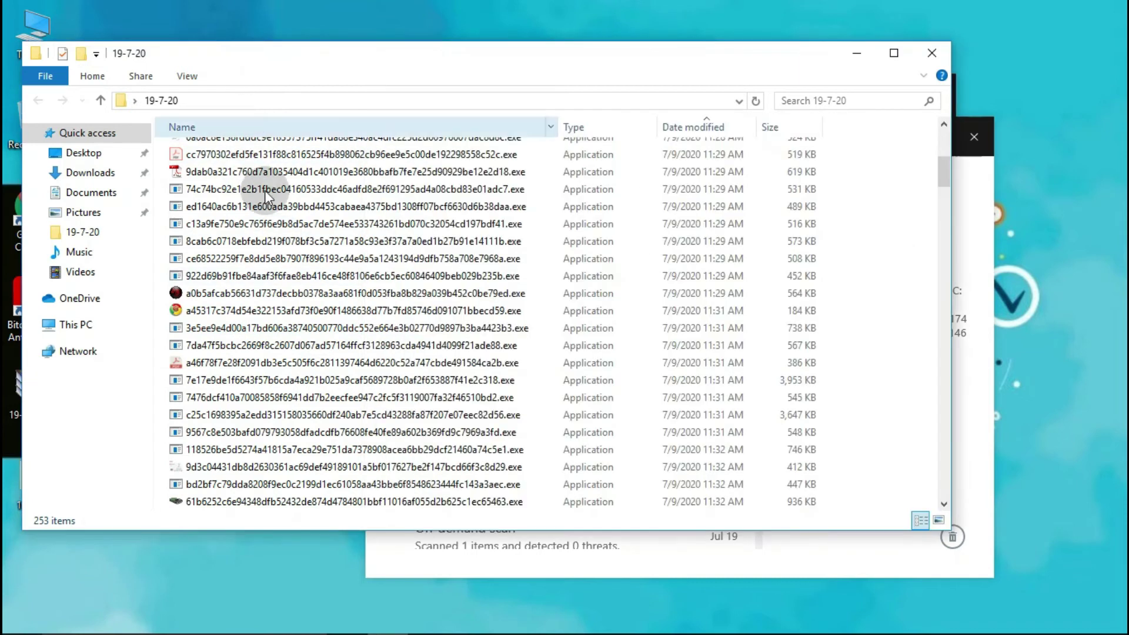
pyautogui.scroll(-6, 256, 302)
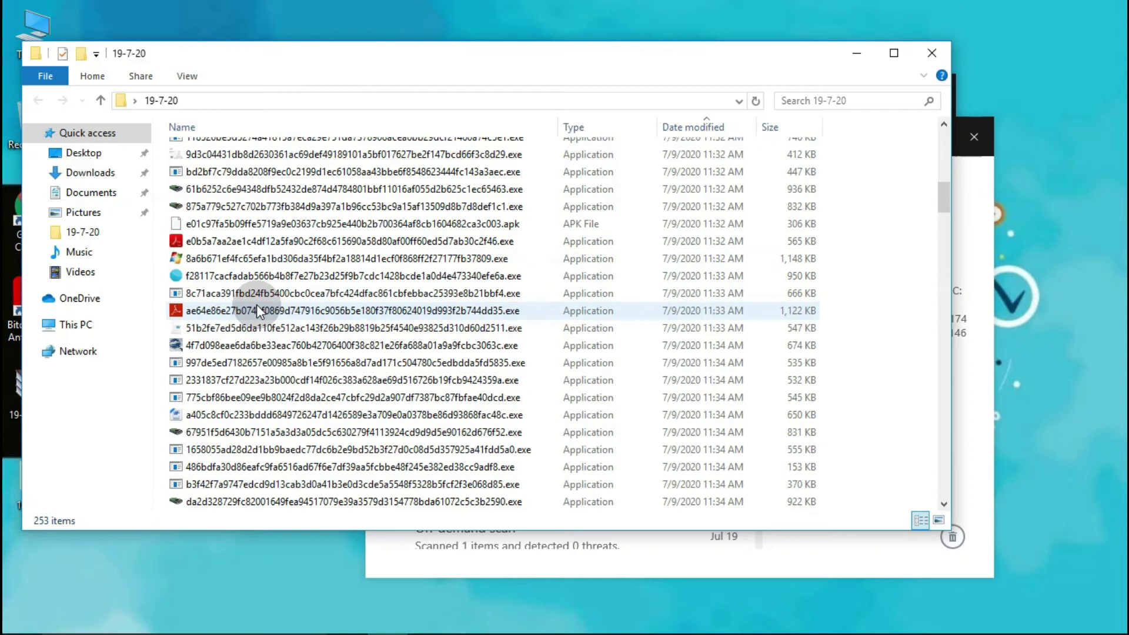
pyautogui.click(290, 262)
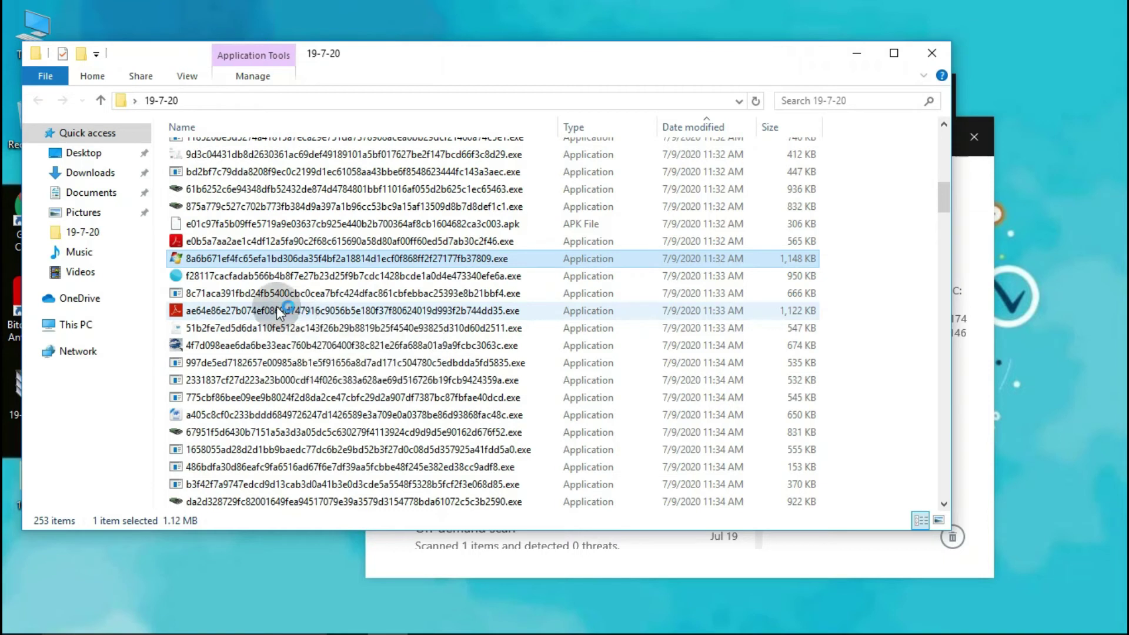
pyautogui.click(378, 552)
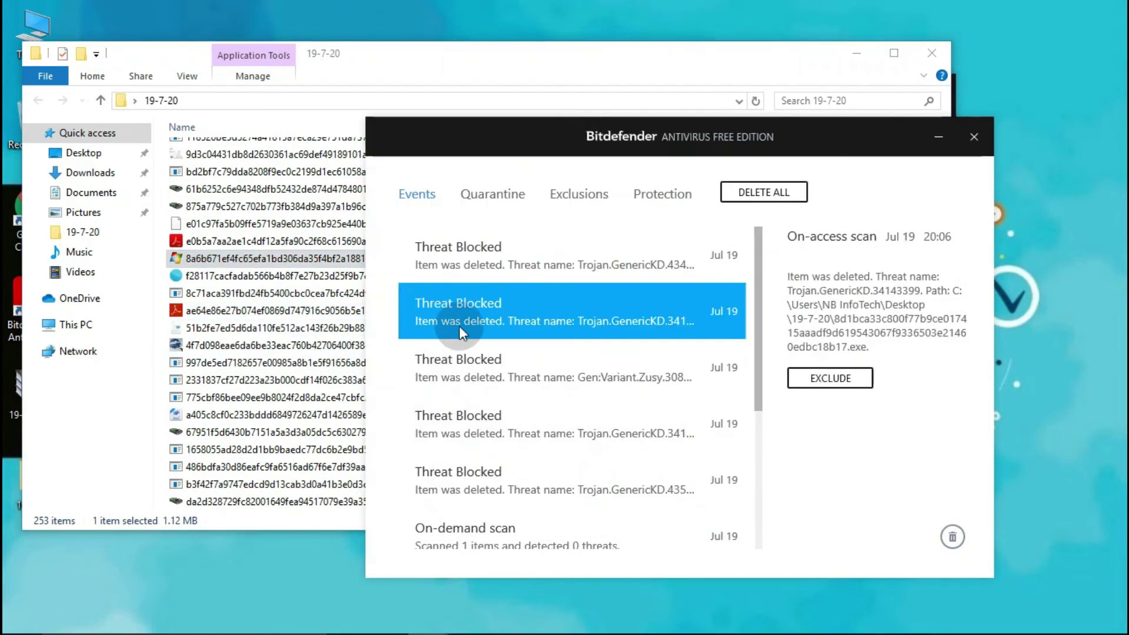
# - Retry opening the 8a6b671ef4 application file, dismiss the error message, and check Bitdefender's events again
pyautogui.doubleClick(232, 261)
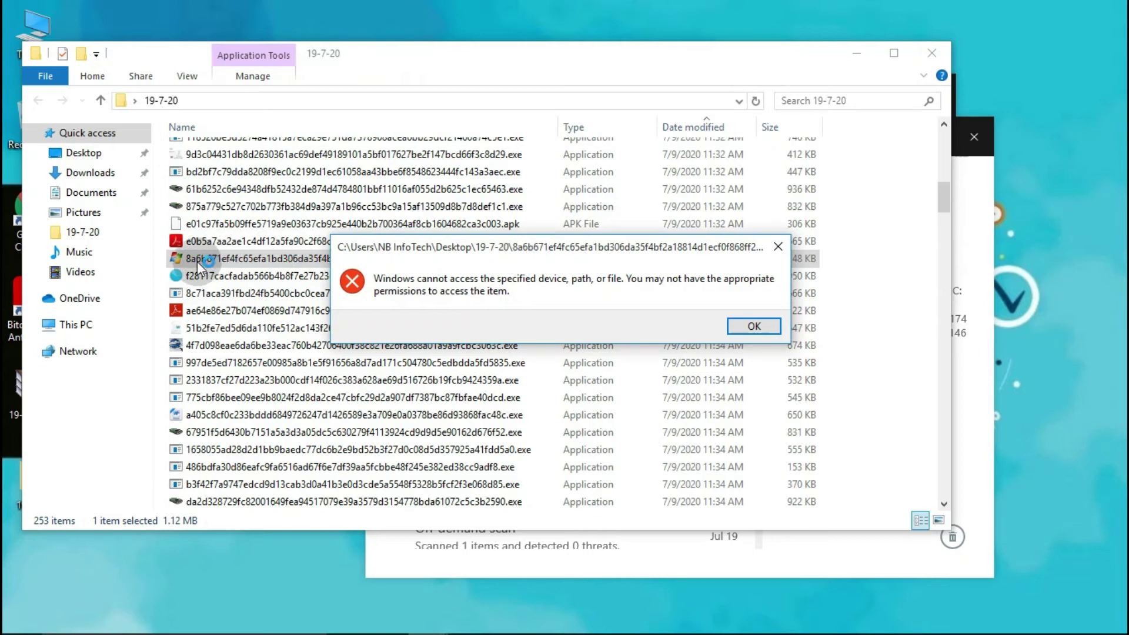
pyautogui.click(754, 326)
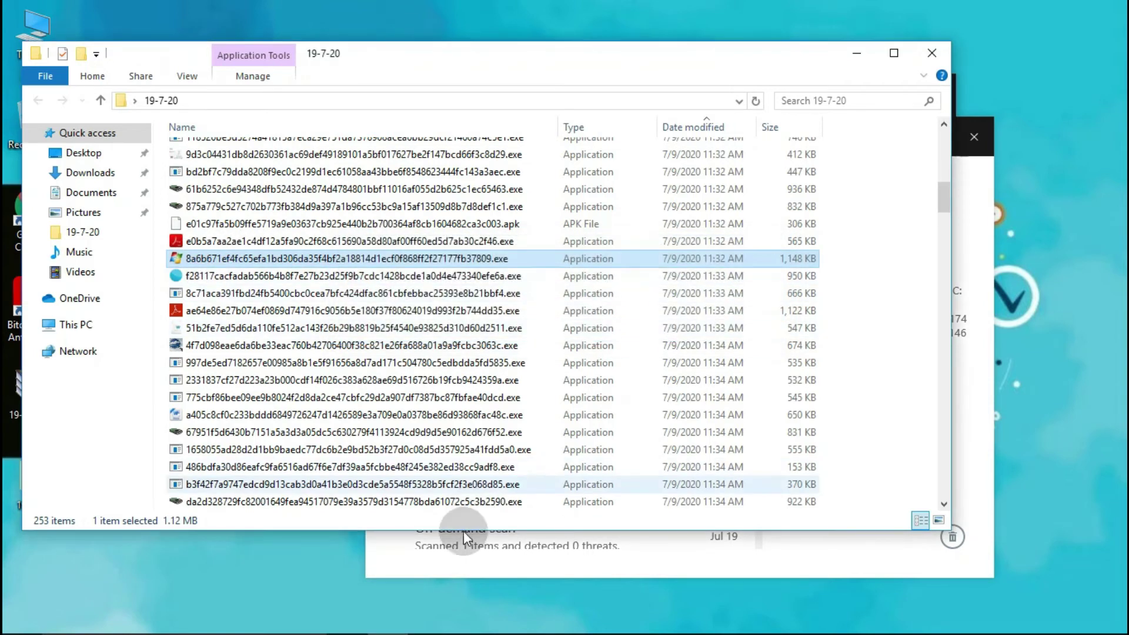
pyautogui.click(416, 572)
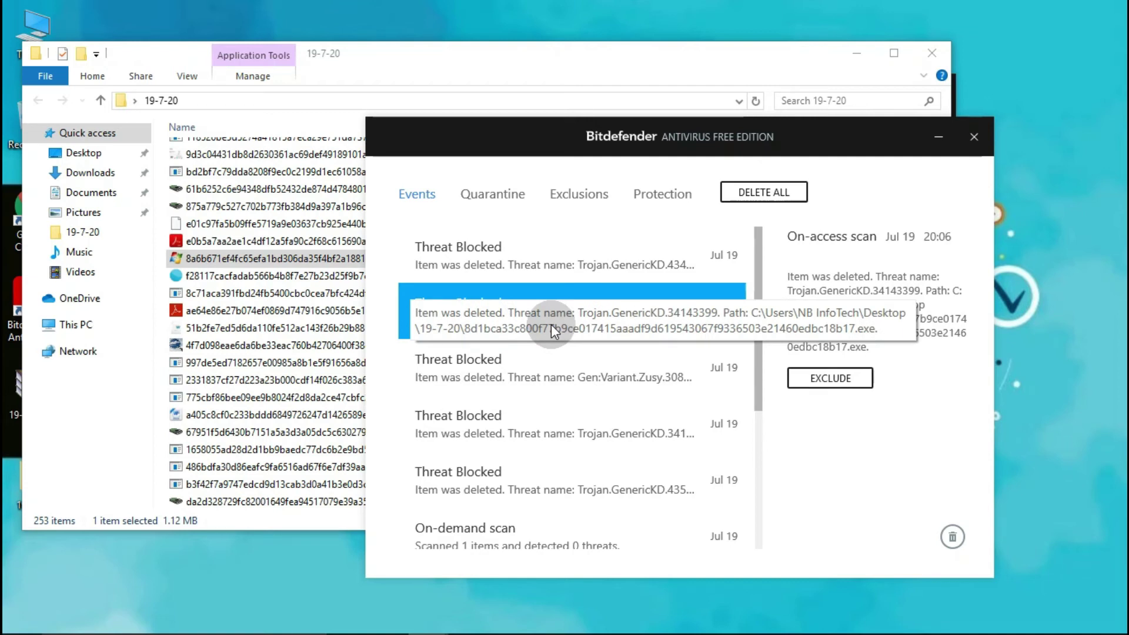
# - Close the 19-7-20 folder window and review the recent activity timeline in Bitdefender's main window
pyautogui.click(351, 130)
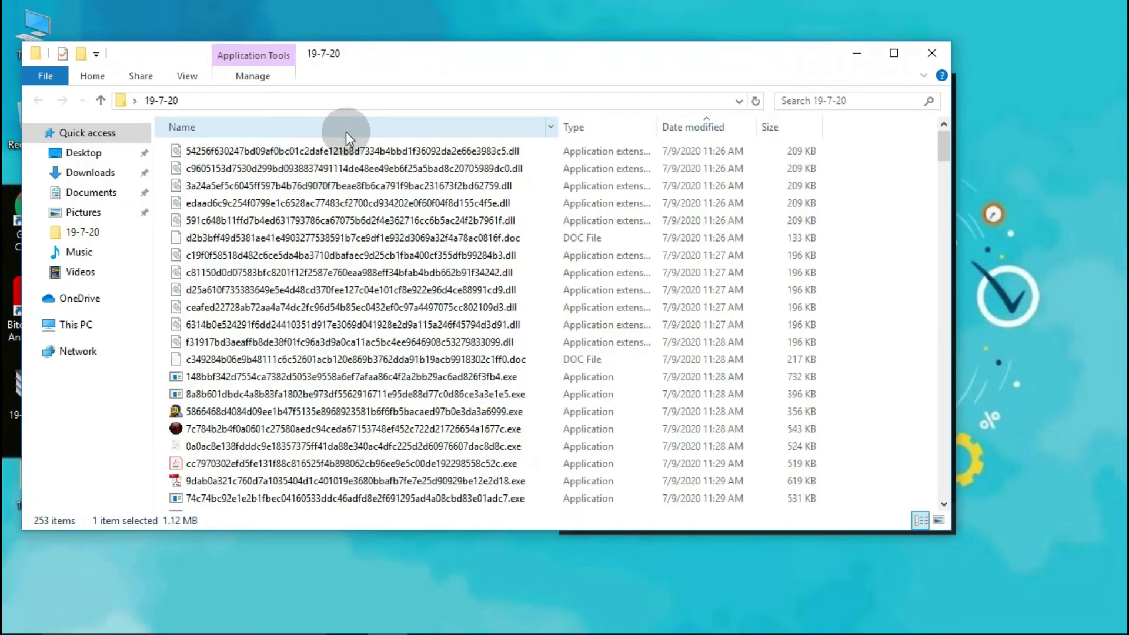
pyautogui.click(931, 52)
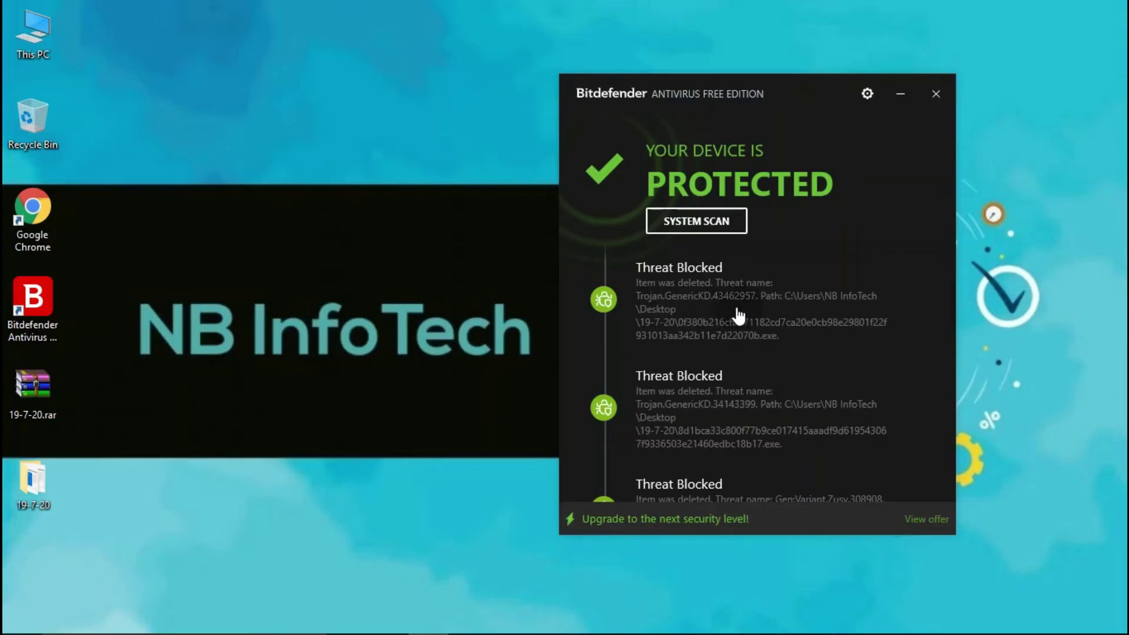
pyautogui.scroll(-2, 726, 340)
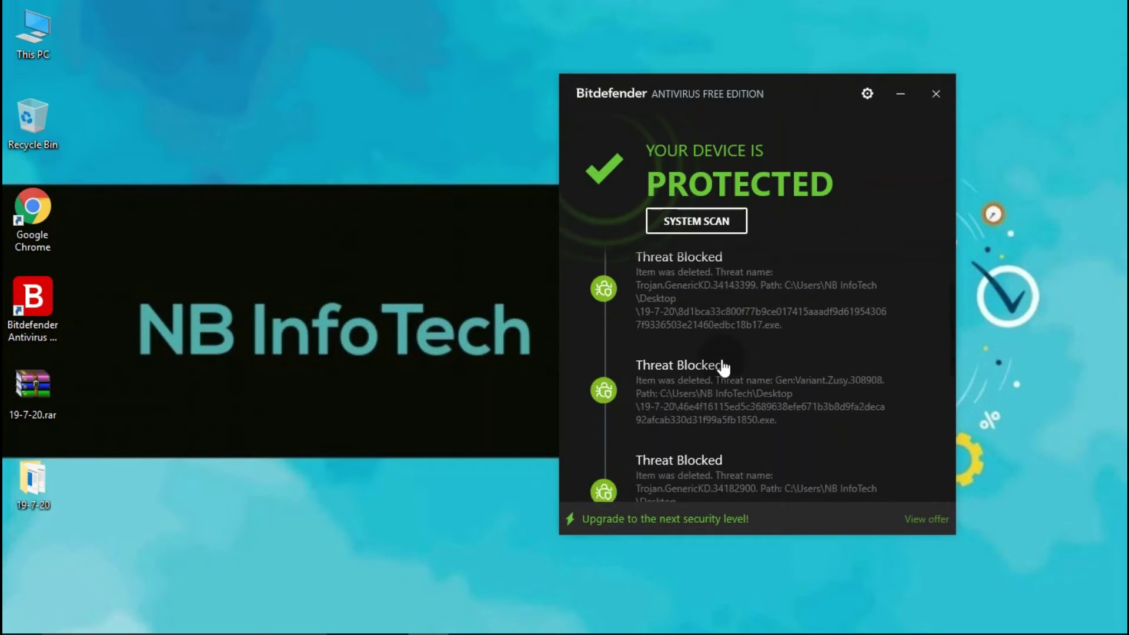
pyautogui.scroll(2, 723, 368)
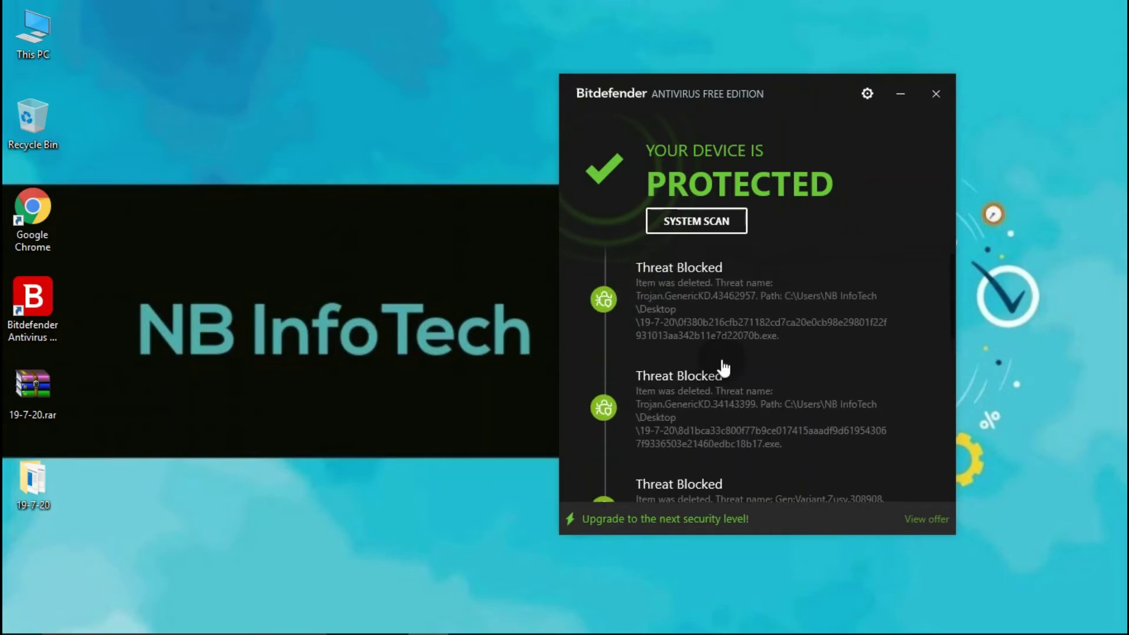
pyautogui.scroll(-2, 723, 368)
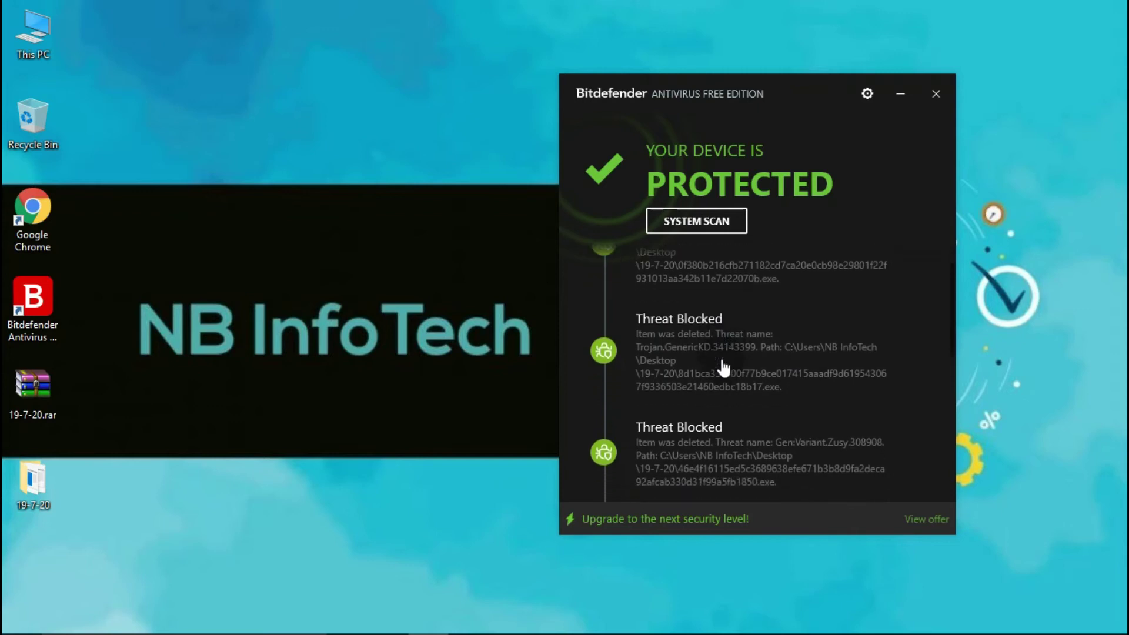
pyautogui.scroll(-3, 722, 361)
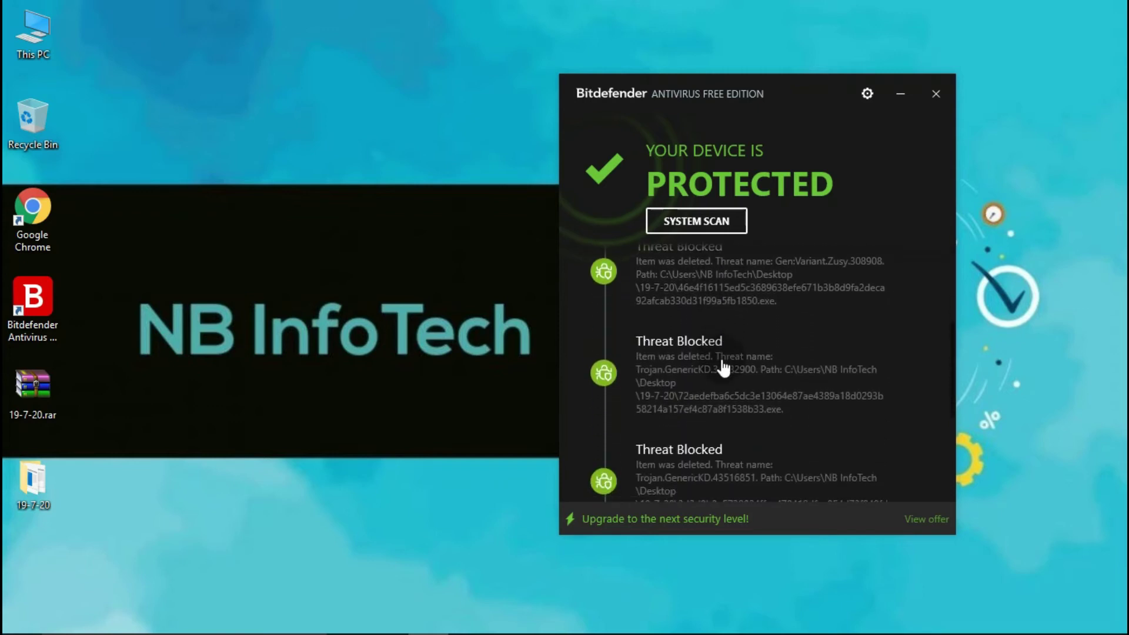
pyautogui.scroll(-2, 723, 366)
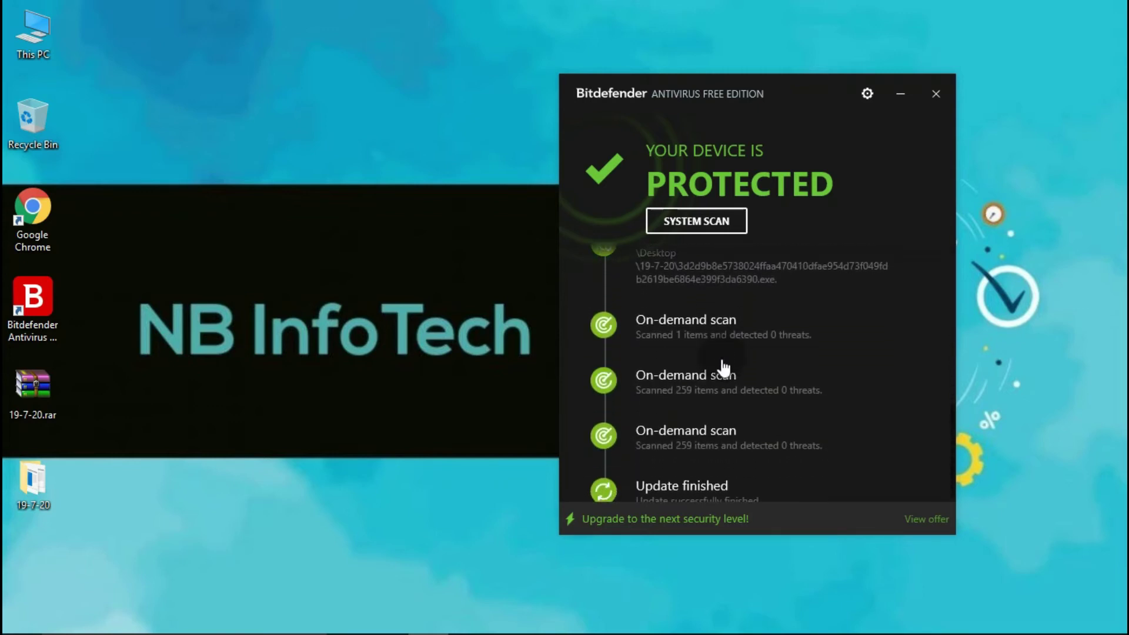
pyautogui.scroll(5, 723, 367)
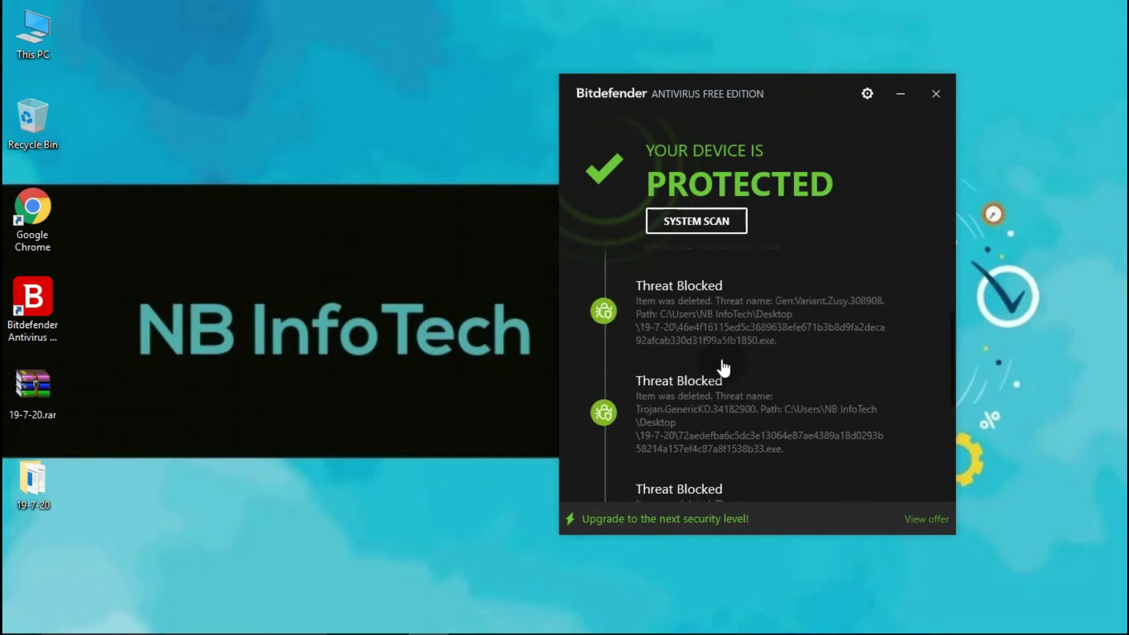
pyautogui.scroll(2, 722, 361)
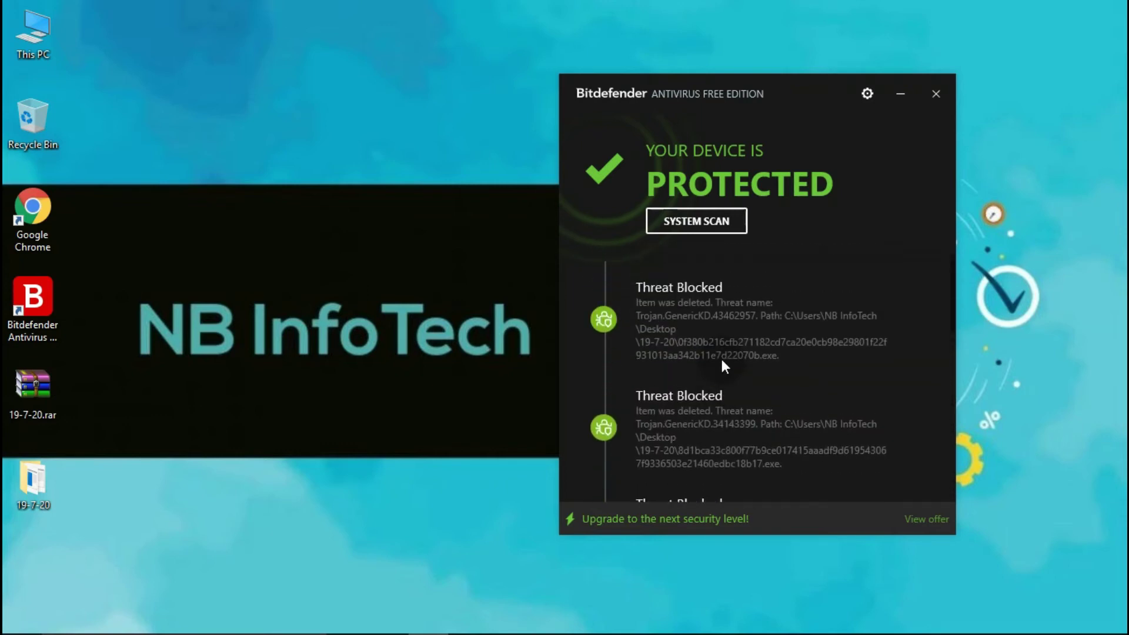
# - Close the Bitdefender window, open the 19-7-20 desktop folder, and look over its files and total item count
pyautogui.click(939, 95)
pyautogui.press('Return')
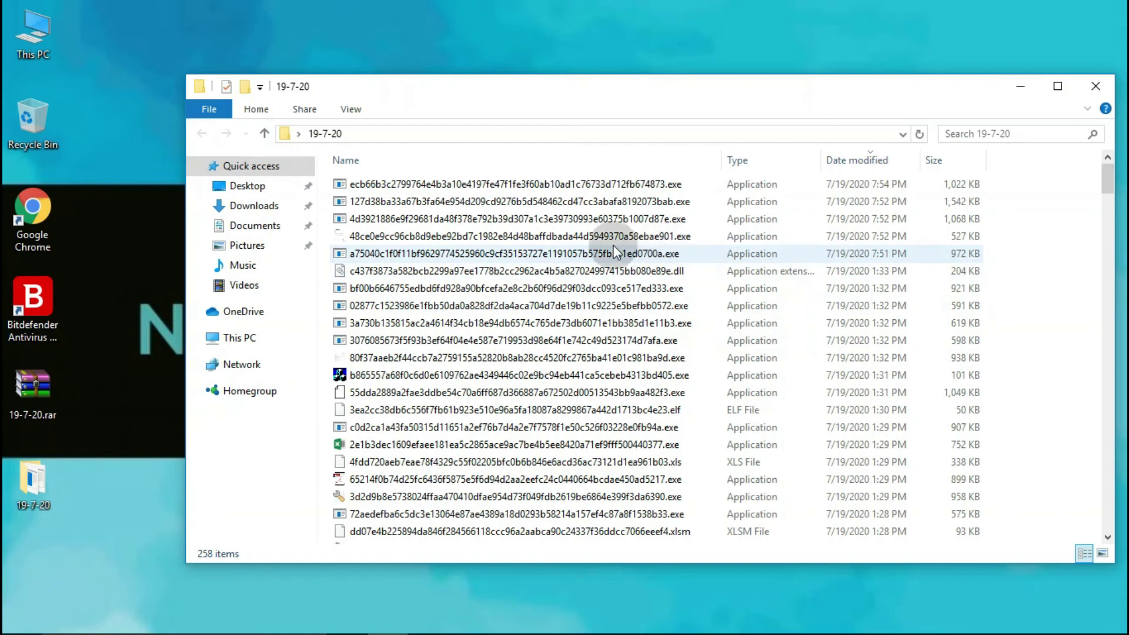
pyautogui.scroll(-6, 457, 244)
pyautogui.scroll(6, 457, 244)
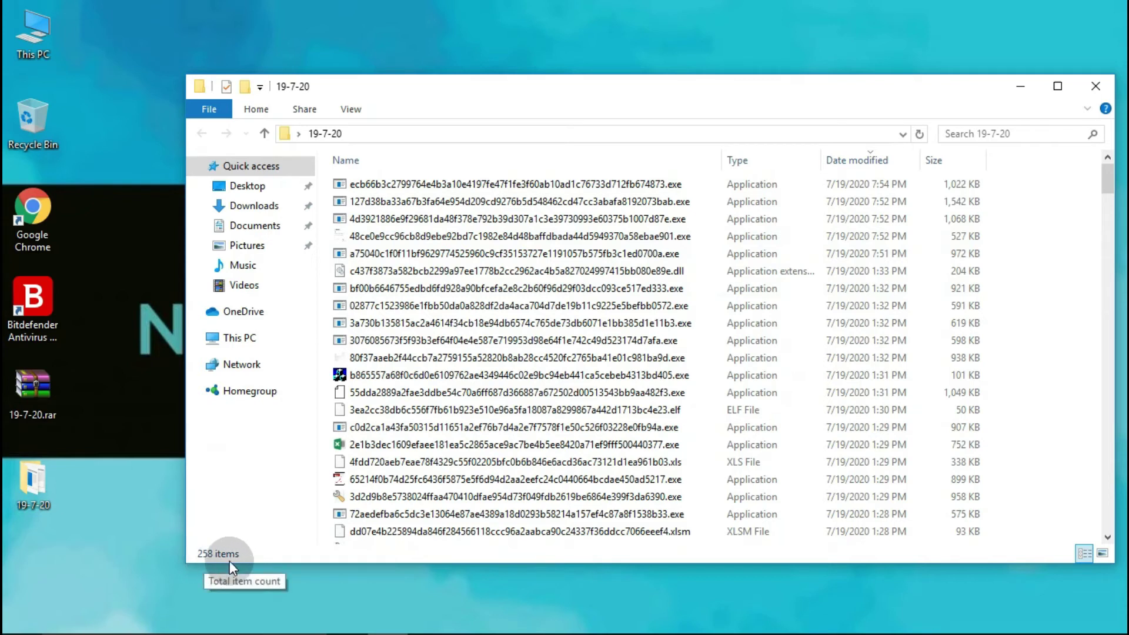
pyautogui.moveTo(969, 84); pyautogui.dragTo(902, 63)
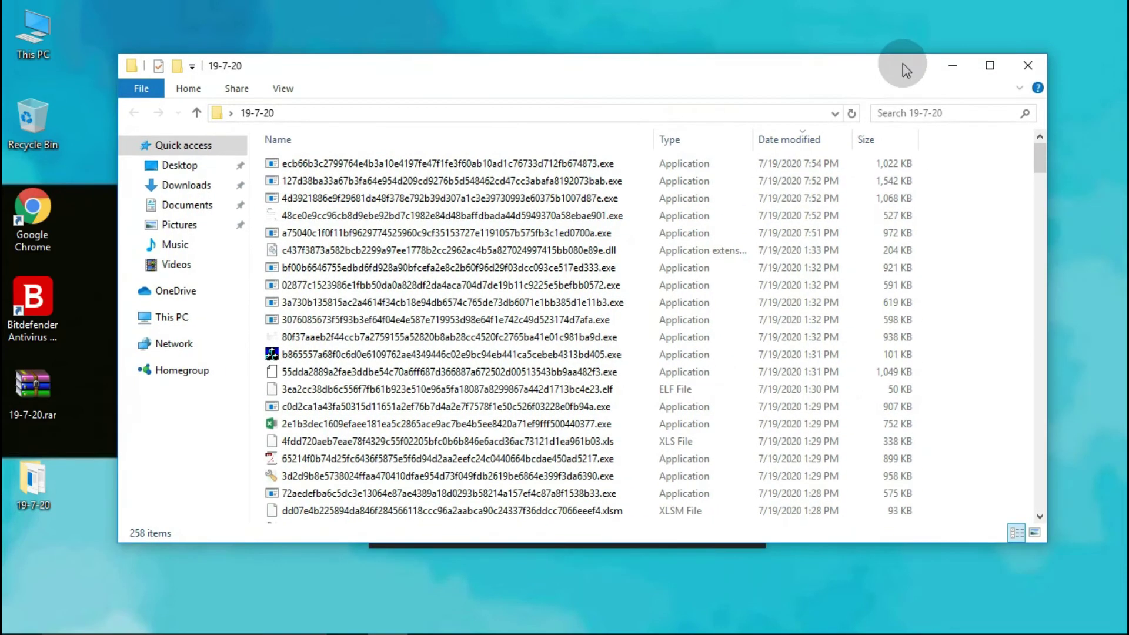
# - Switch to VirusTotal in Chrome, browse to the desktop's 19-7-20 folder for the upload, and sort its files newest first by date modified
pyautogui.moveTo(216, 630)
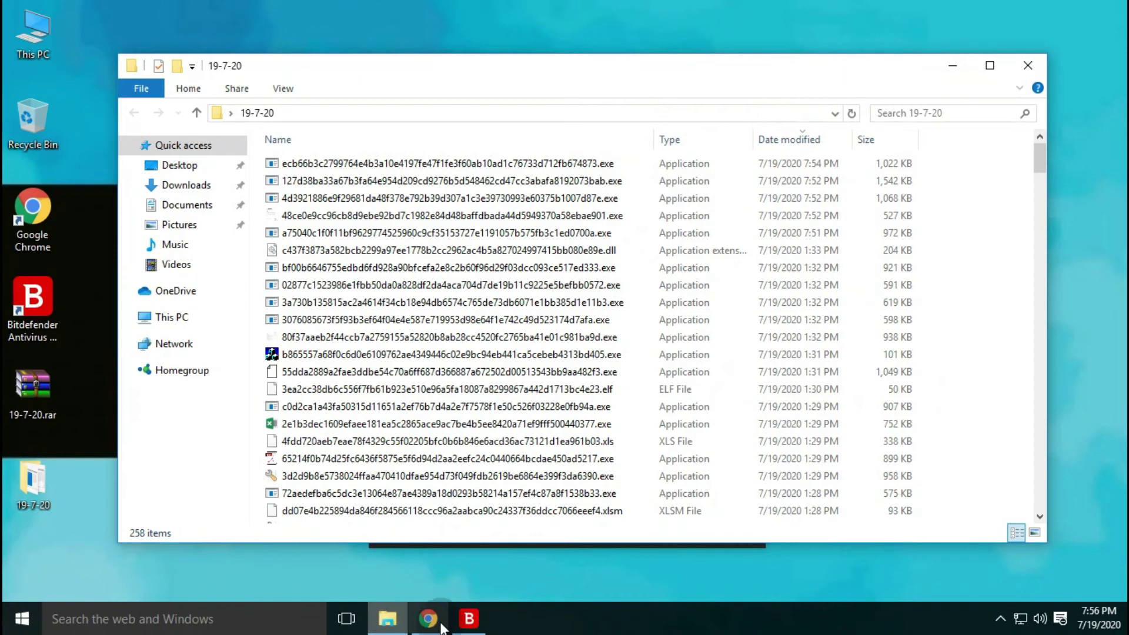
pyautogui.click(428, 618)
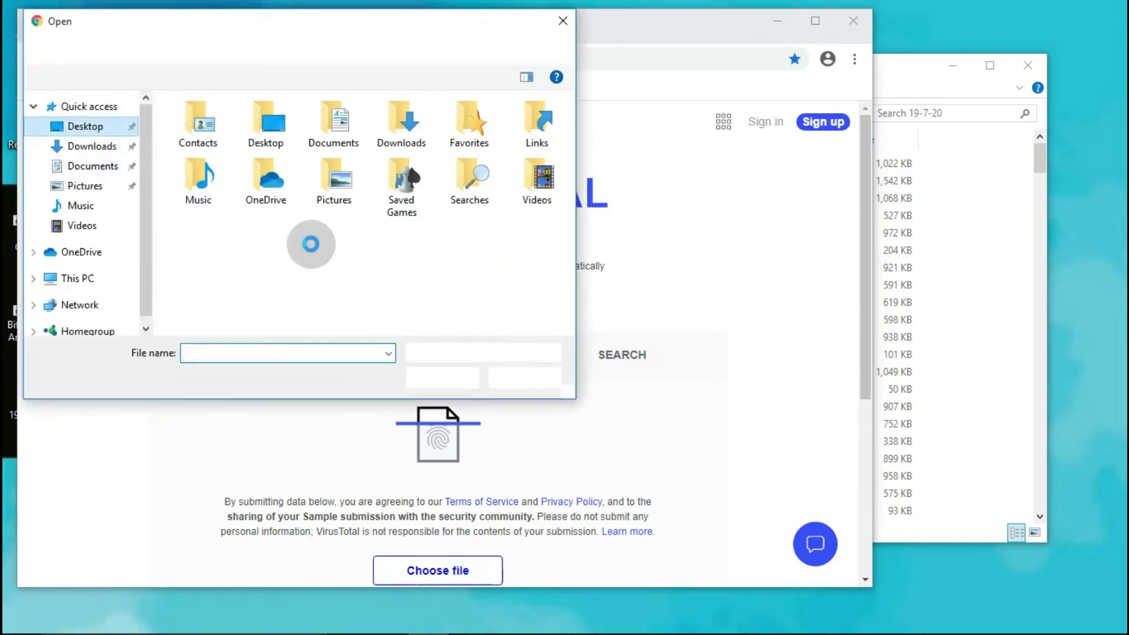
pyautogui.click(206, 125)
pyautogui.doubleClick(205, 126)
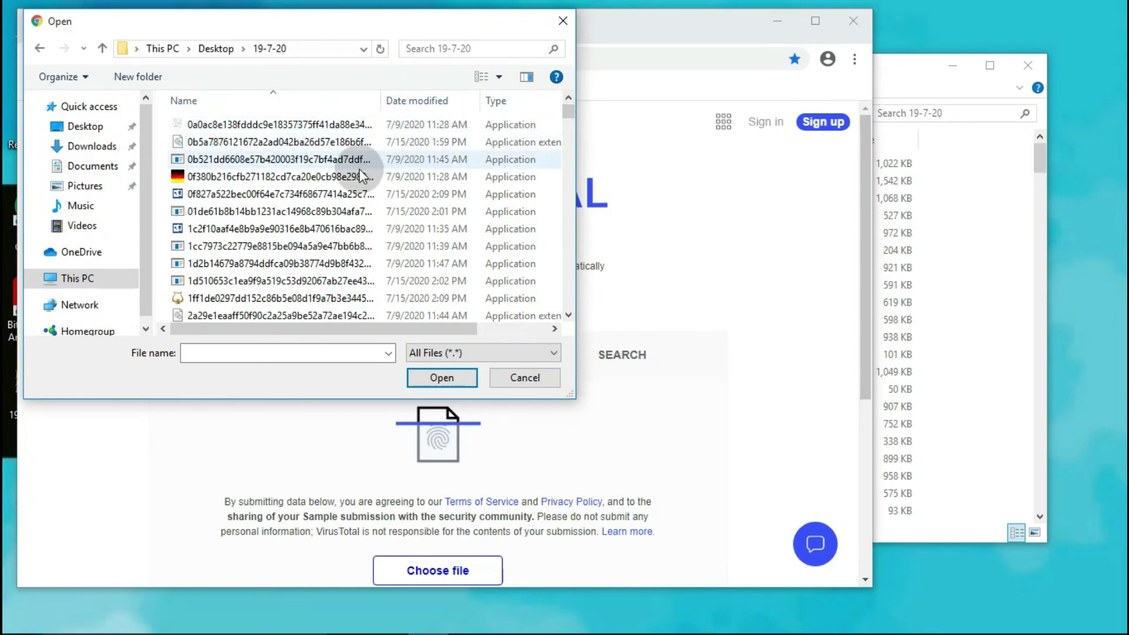
pyautogui.click(421, 101)
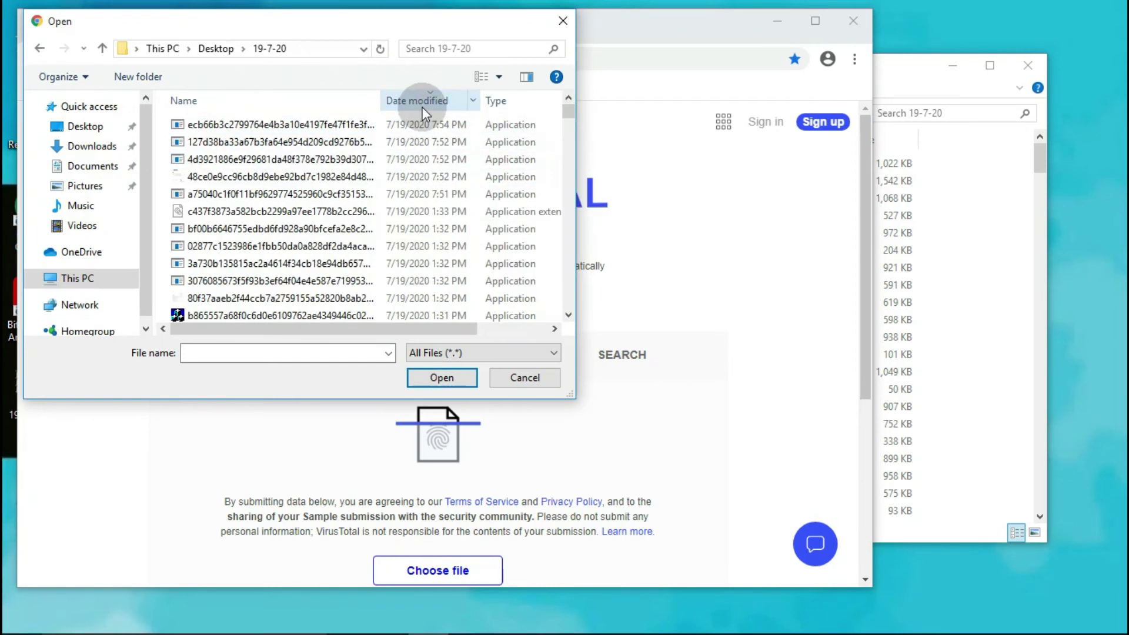
# - Submit the newest application file, starting with ecb66b3c2799764e, to VirusTotal after slightly widening the file name column
pyautogui.click(322, 125)
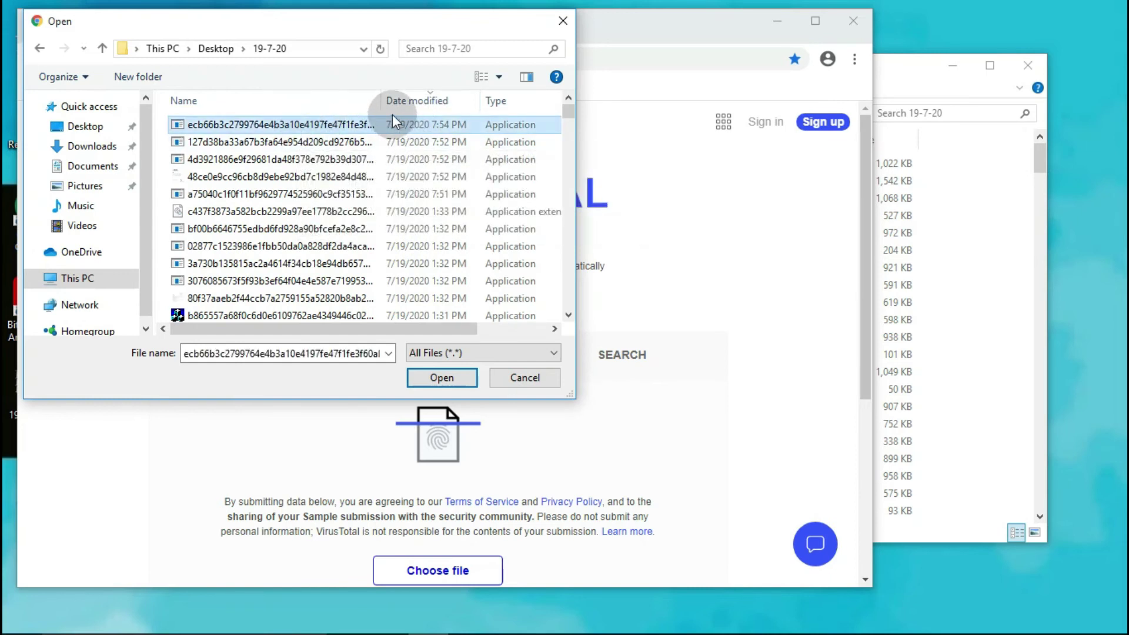
pyautogui.moveTo(381, 100); pyautogui.dragTo(403, 126)
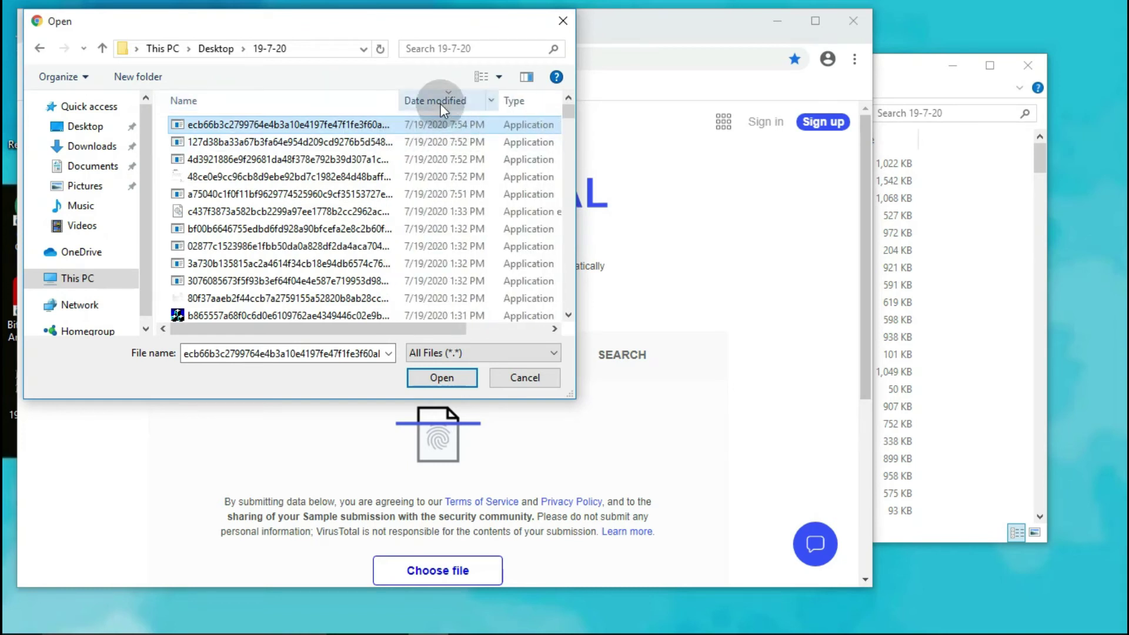
pyautogui.click(442, 378)
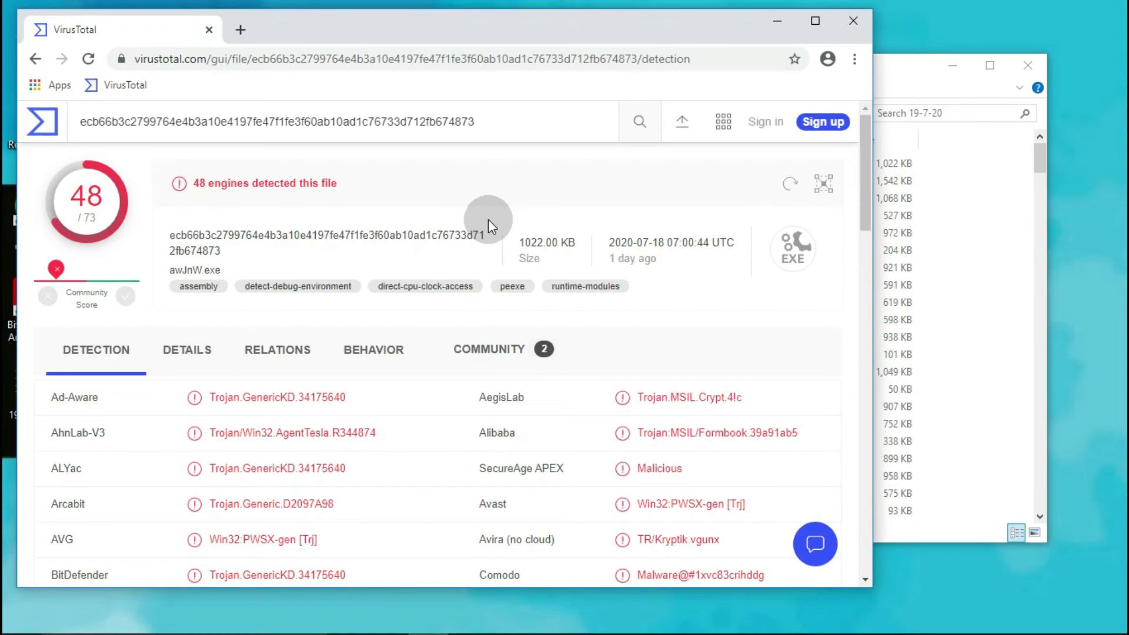
# - Examine the VirusTotal detection results by engine, highlighting the Kaspersky, Malwarebytes and Microsoft entries
pyautogui.scroll(-4, 488, 220)
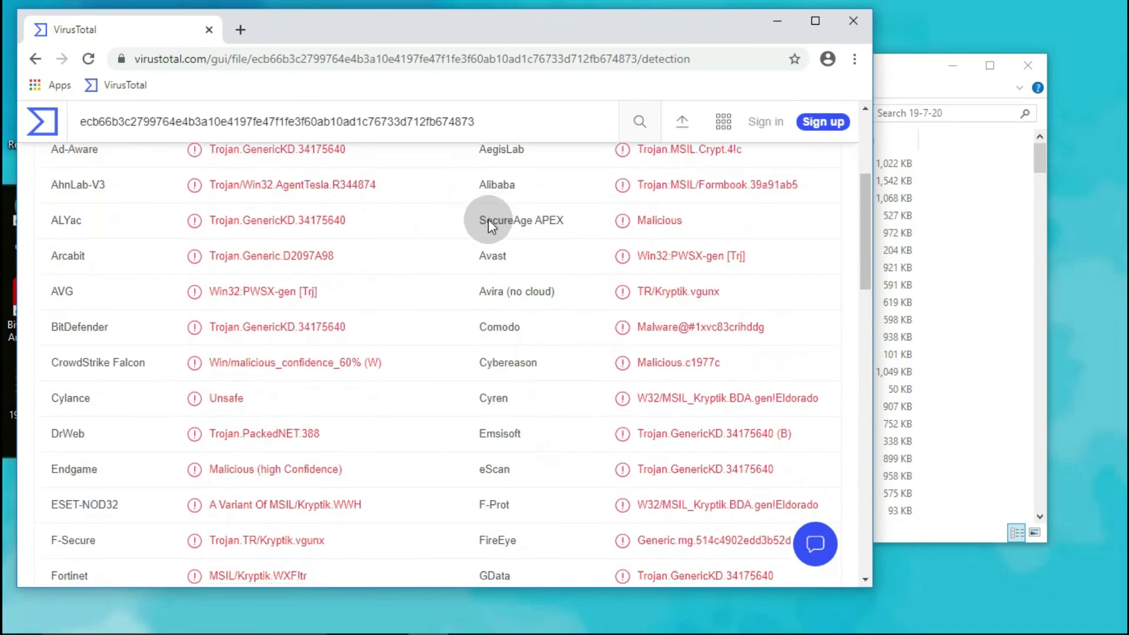
pyautogui.scroll(-3, 488, 220)
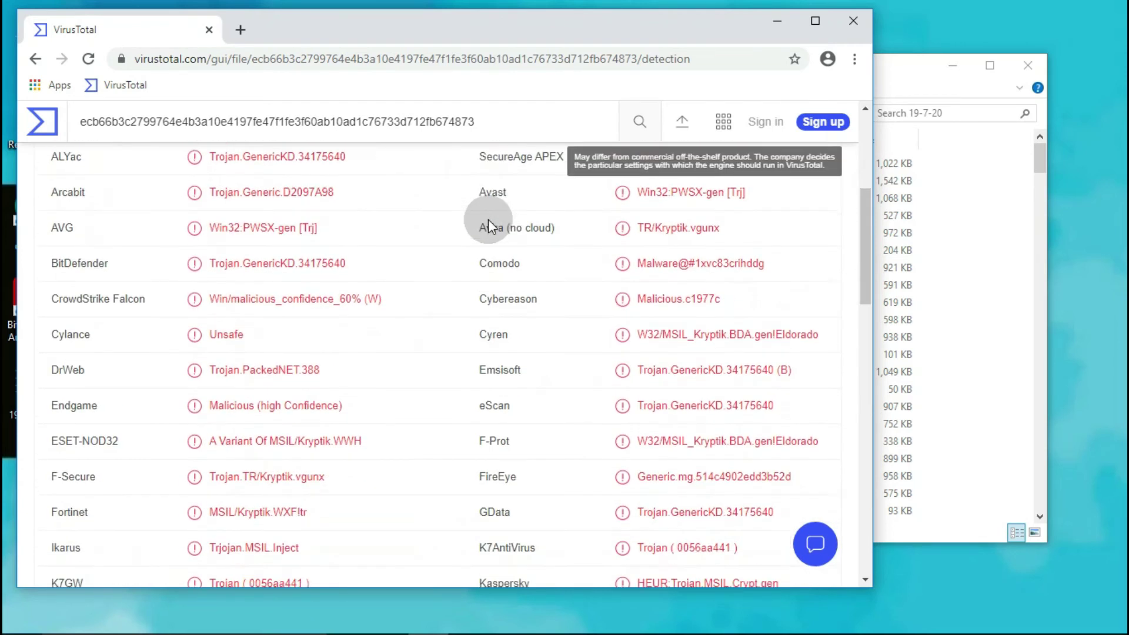
pyautogui.scroll(-1, 487, 220)
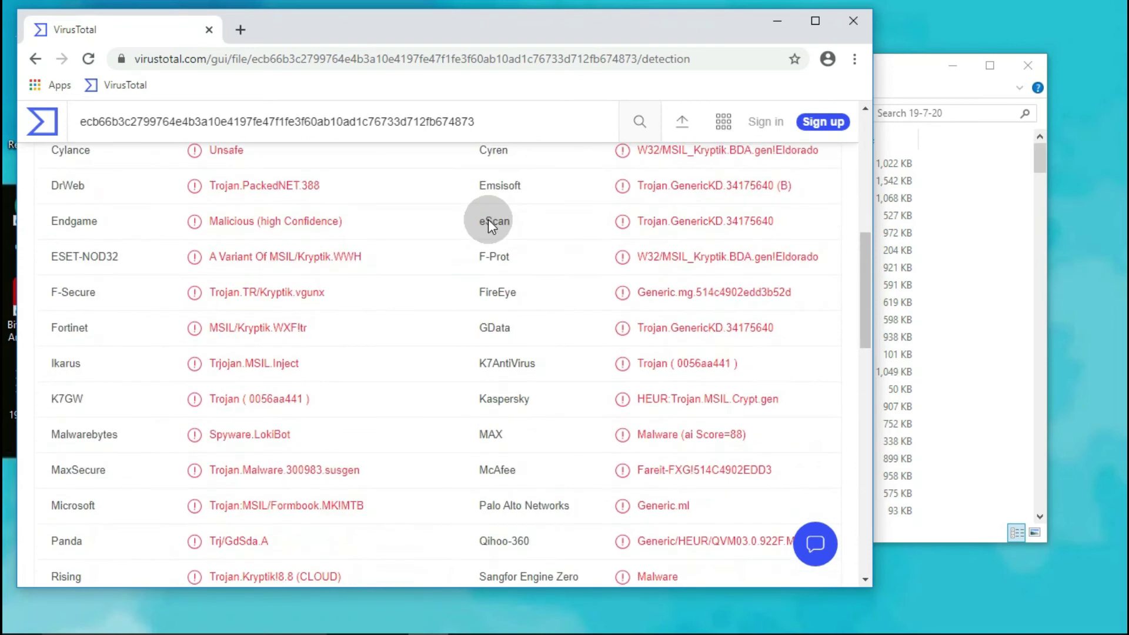
pyautogui.scroll(-1, 488, 220)
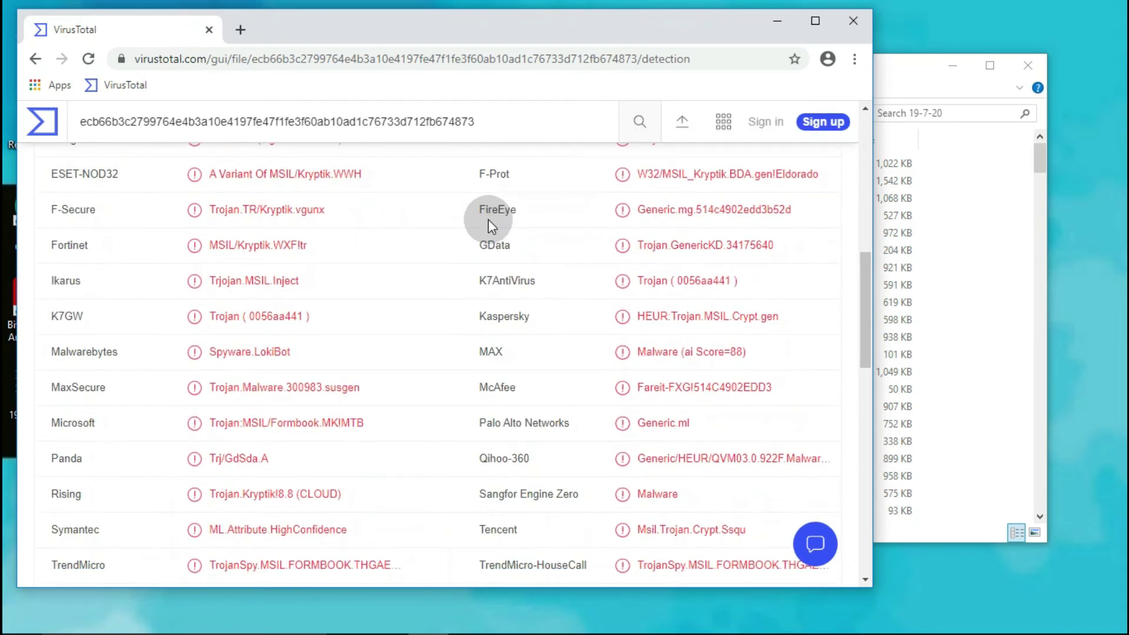
pyautogui.scroll(-1, 488, 220)
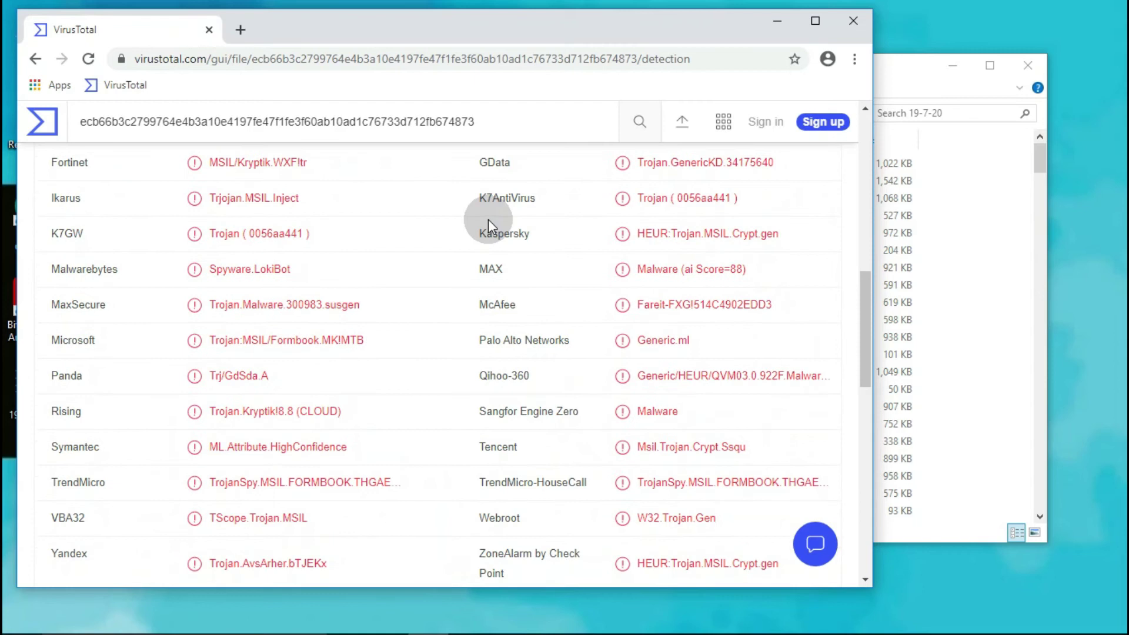
pyautogui.moveTo(503, 233); pyautogui.dragTo(523, 234)
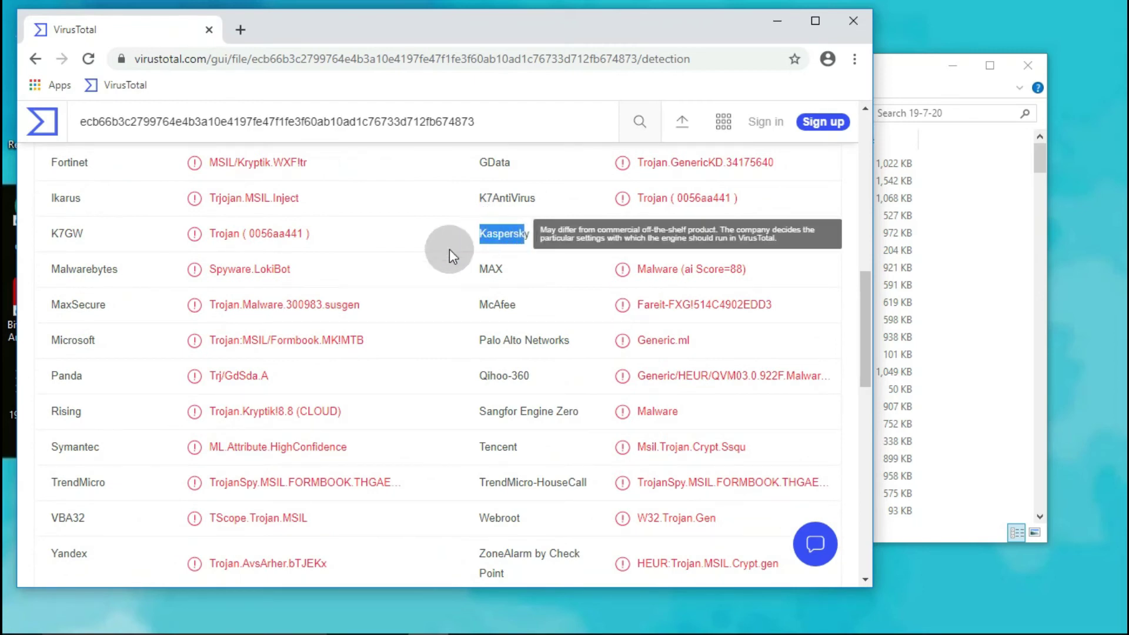
pyautogui.moveTo(60, 269); pyautogui.dragTo(105, 270)
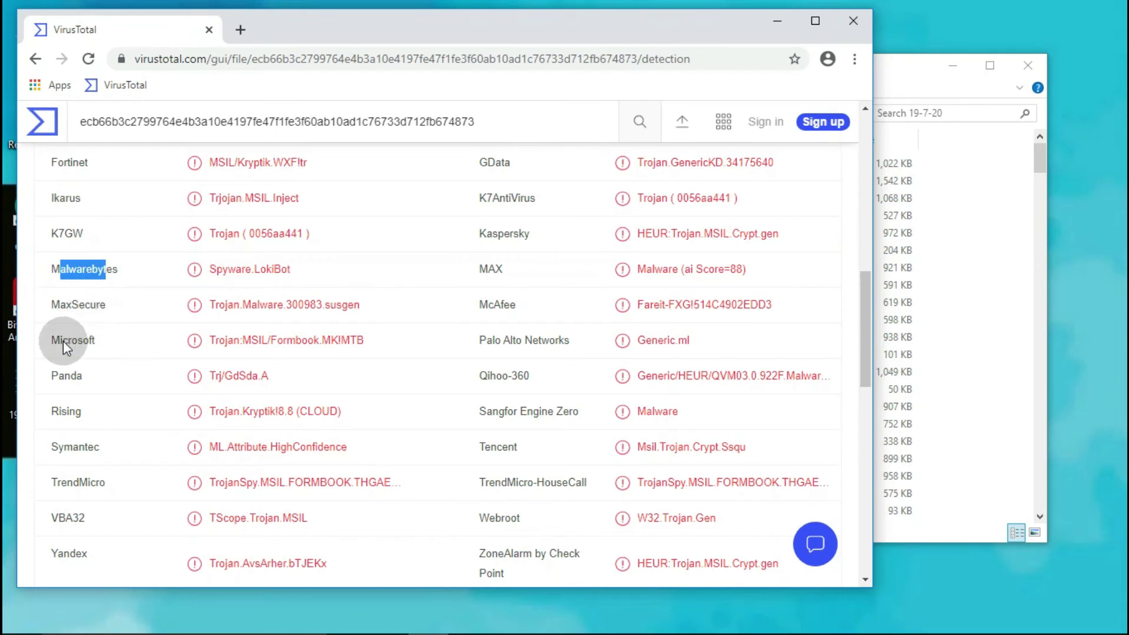
pyautogui.moveTo(61, 340); pyautogui.dragTo(97, 340)
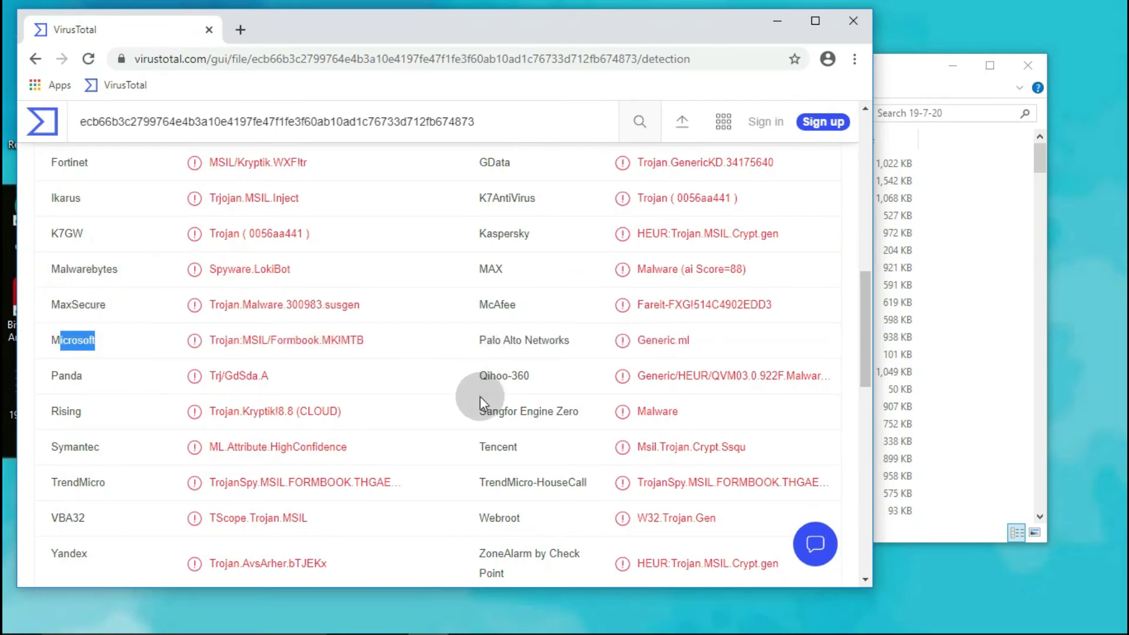
pyautogui.scroll(-4, 448, 353)
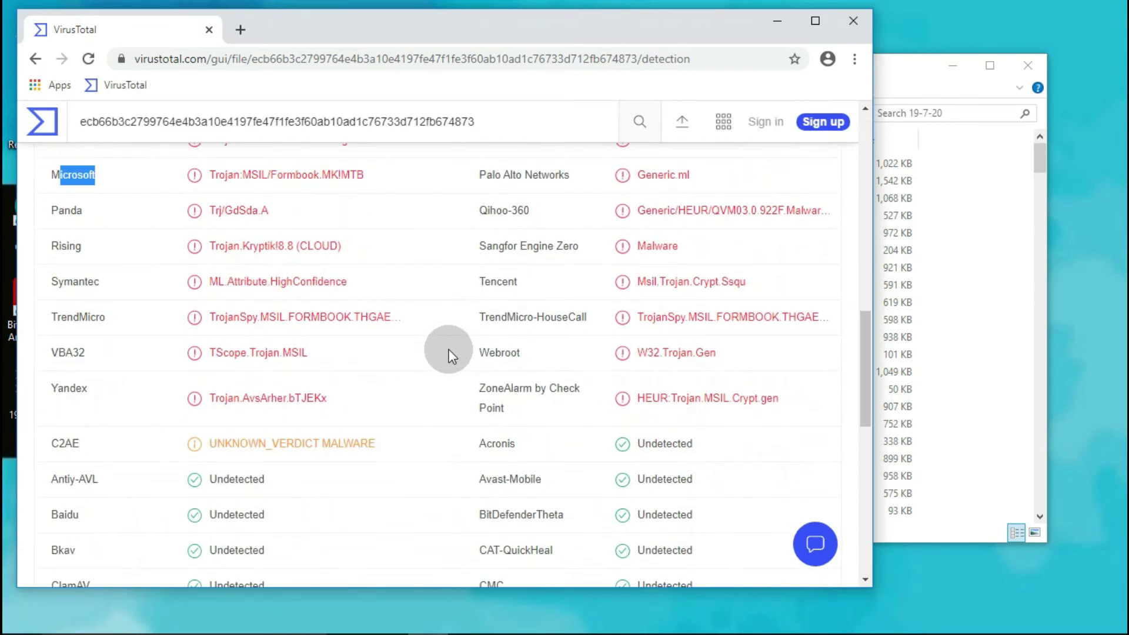
# - Examine the remaining engine results for the ecb66b3c2799764e sample, highlighting the BitDefenderTheta entry and its verdict
pyautogui.scroll(-1, 449, 353)
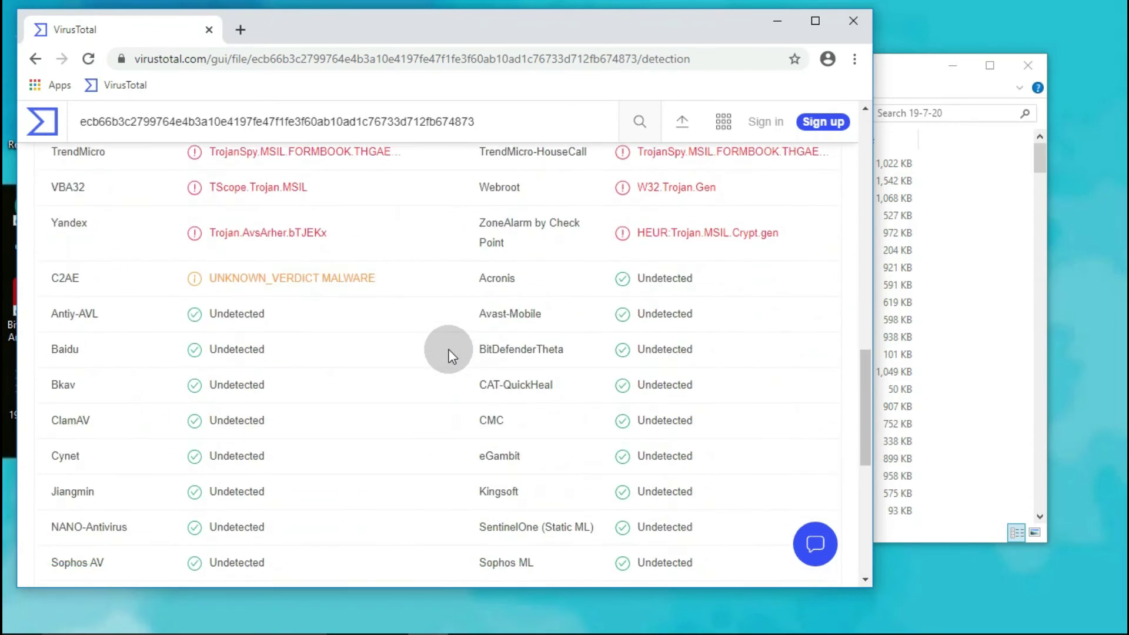
pyautogui.moveTo(482, 351); pyautogui.dragTo(525, 353)
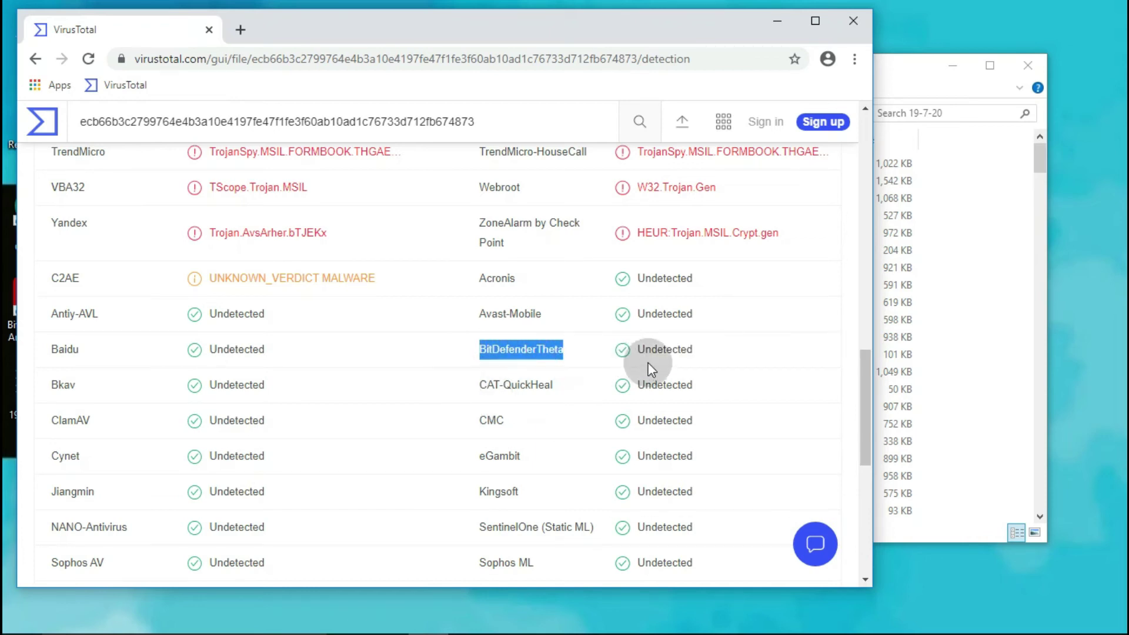
pyautogui.moveTo(643, 351); pyautogui.dragTo(745, 342)
pyautogui.scroll(-2, 742, 336)
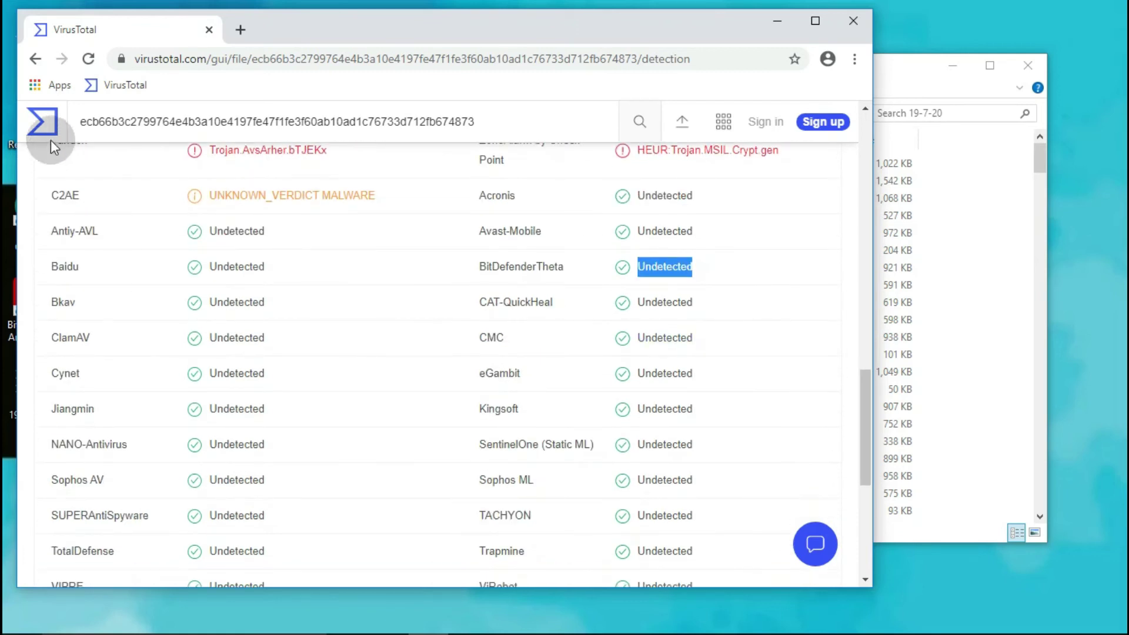
# - Return to the VirusTotal upload page, sort the 19-7-20 files oldest first, widen the name column, and submit the DLL starting with 54256f630247bd09
pyautogui.click(37, 59)
pyautogui.click(445, 575)
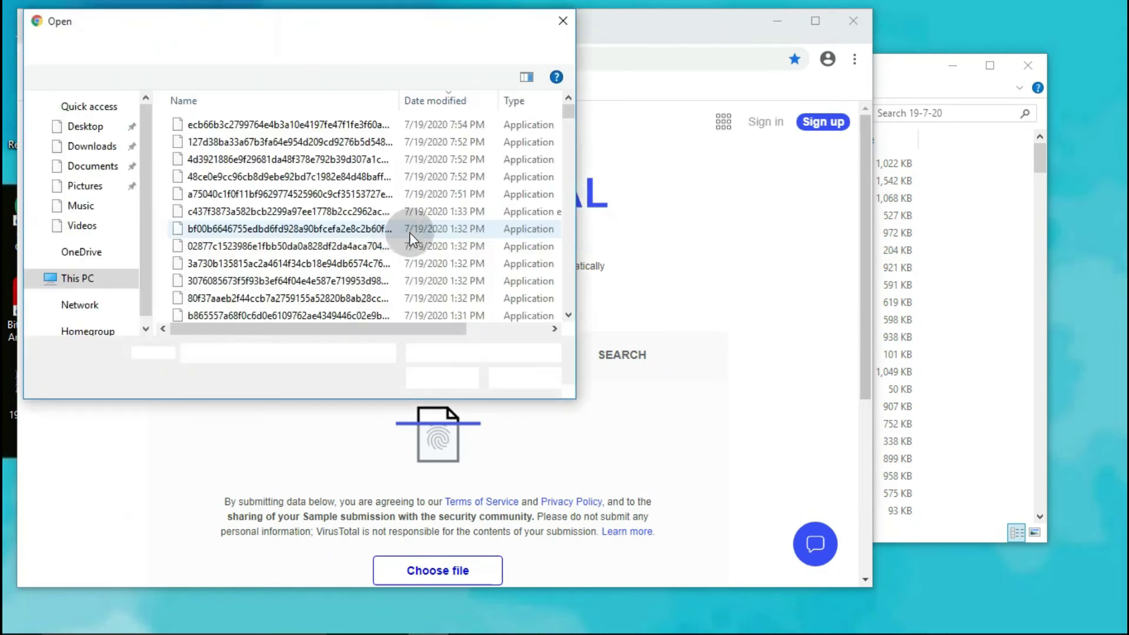
pyautogui.click(433, 101)
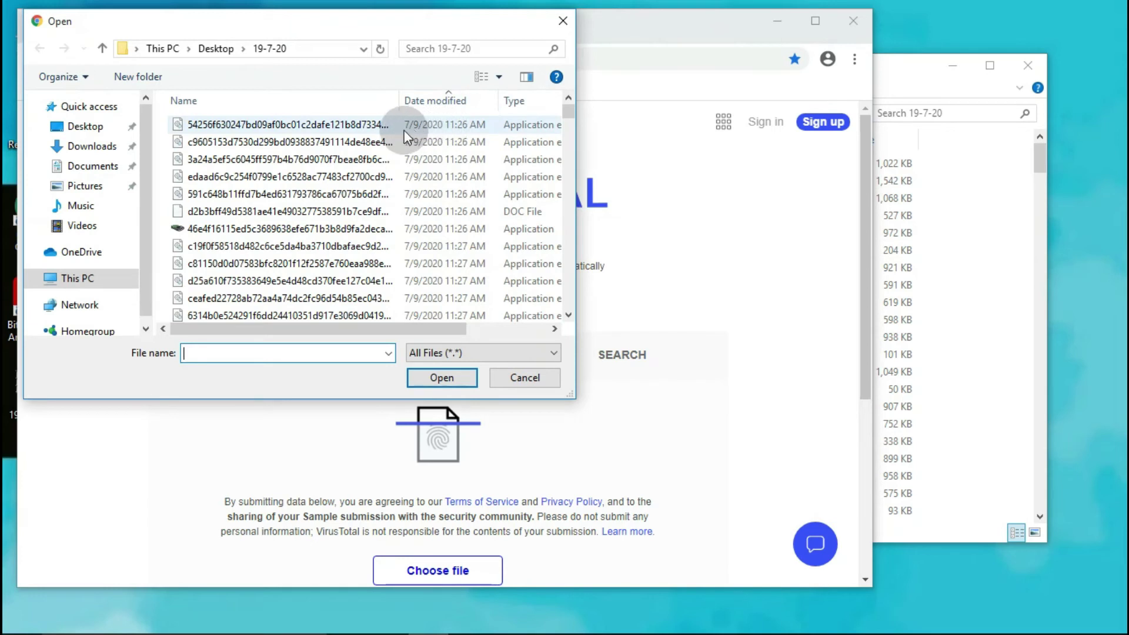
pyautogui.click(287, 132)
pyautogui.moveTo(399, 101); pyautogui.dragTo(575, 101)
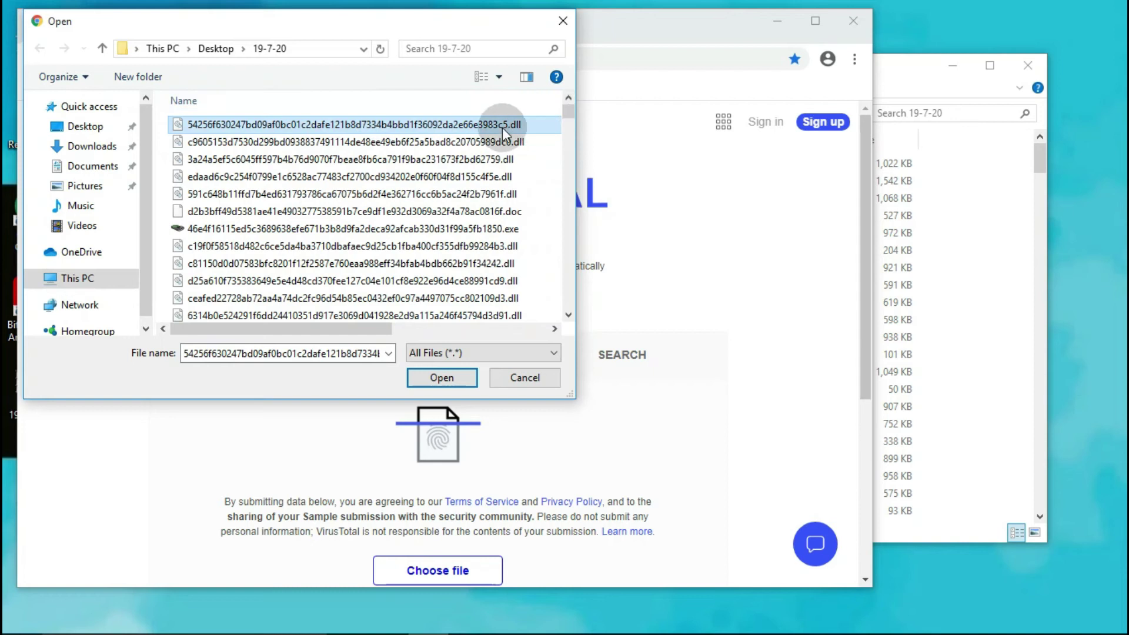
pyautogui.click(440, 379)
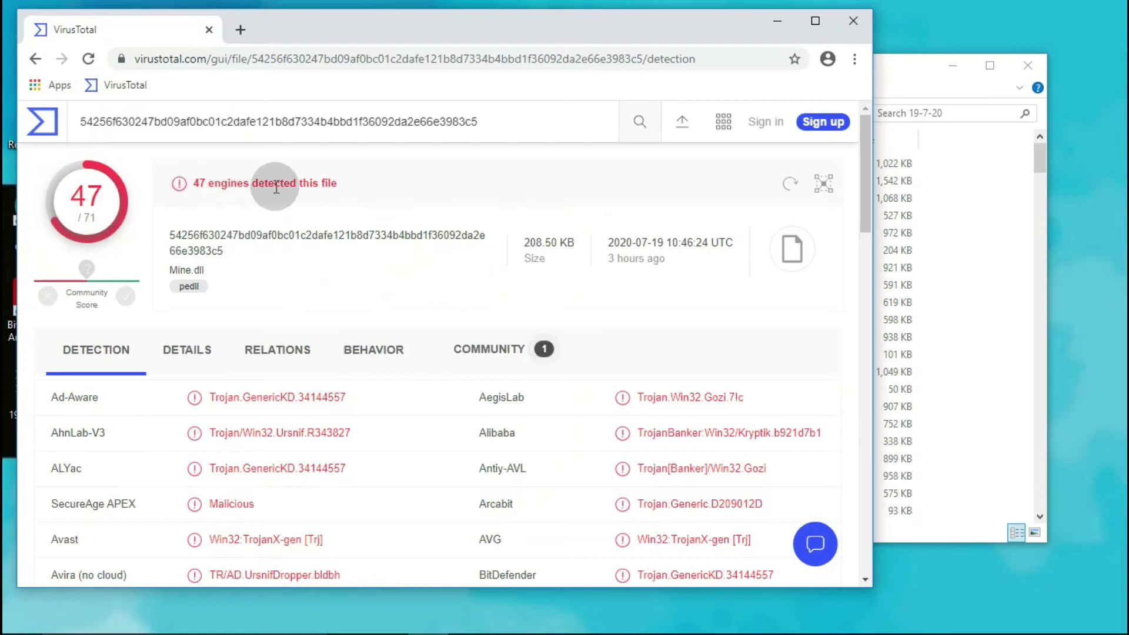
# - Examine the DLL's detection summary and first engine results, highlighting the engine count and the BitDefender and BitDefenderTheta entries
pyautogui.moveTo(192, 182); pyautogui.dragTo(385, 185)
pyautogui.click(384, 186)
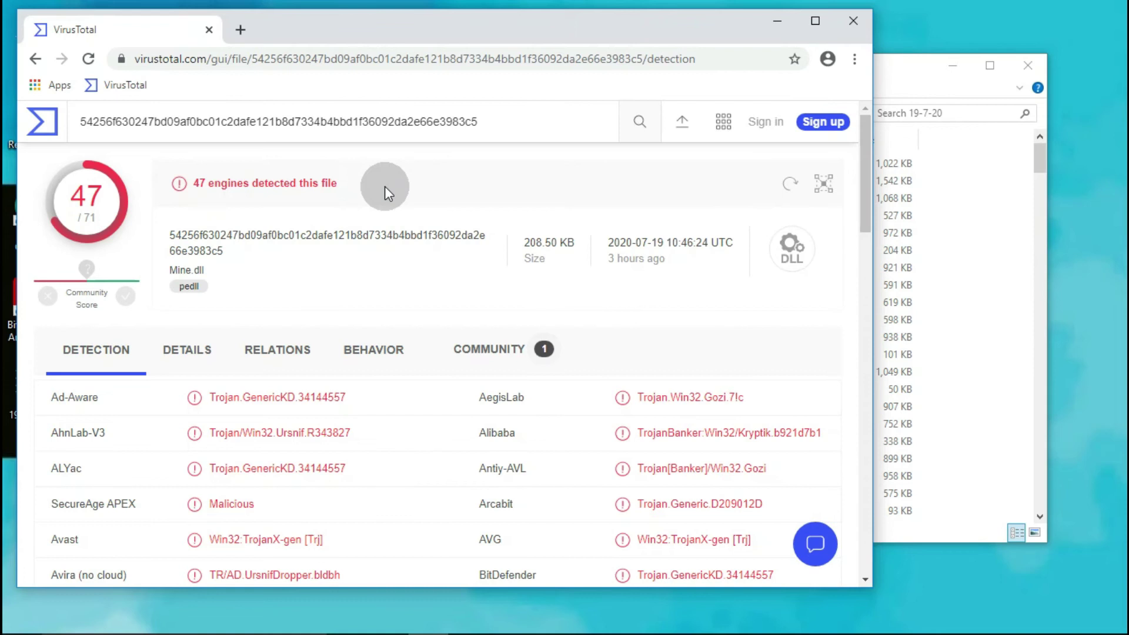
pyautogui.scroll(-3, 385, 186)
pyautogui.scroll(-1, 385, 185)
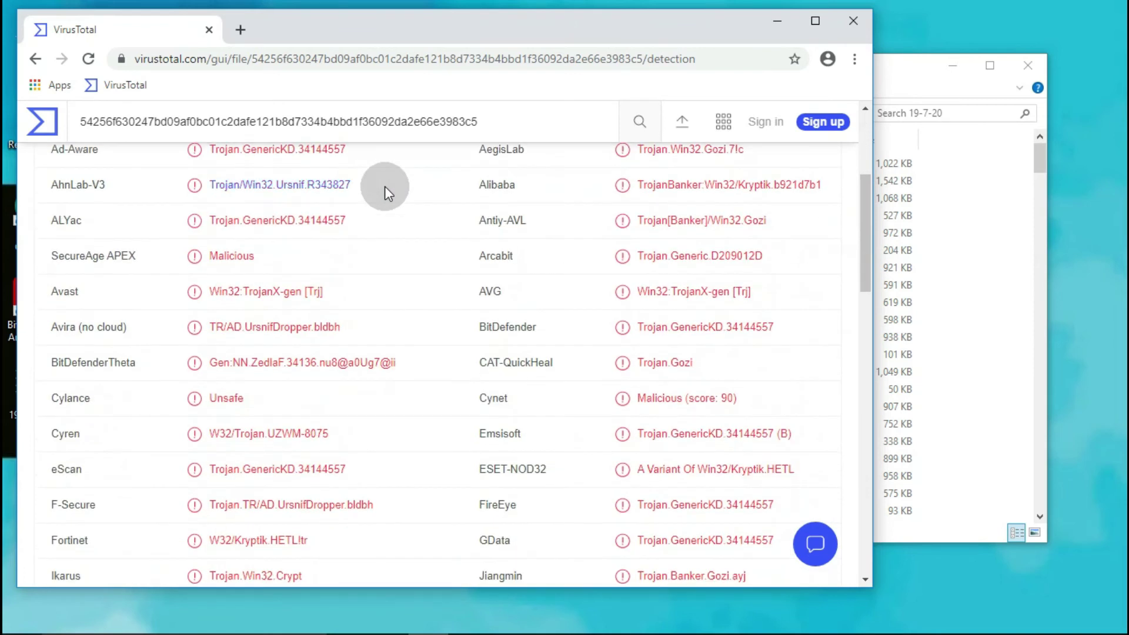
pyautogui.scroll(1, 384, 186)
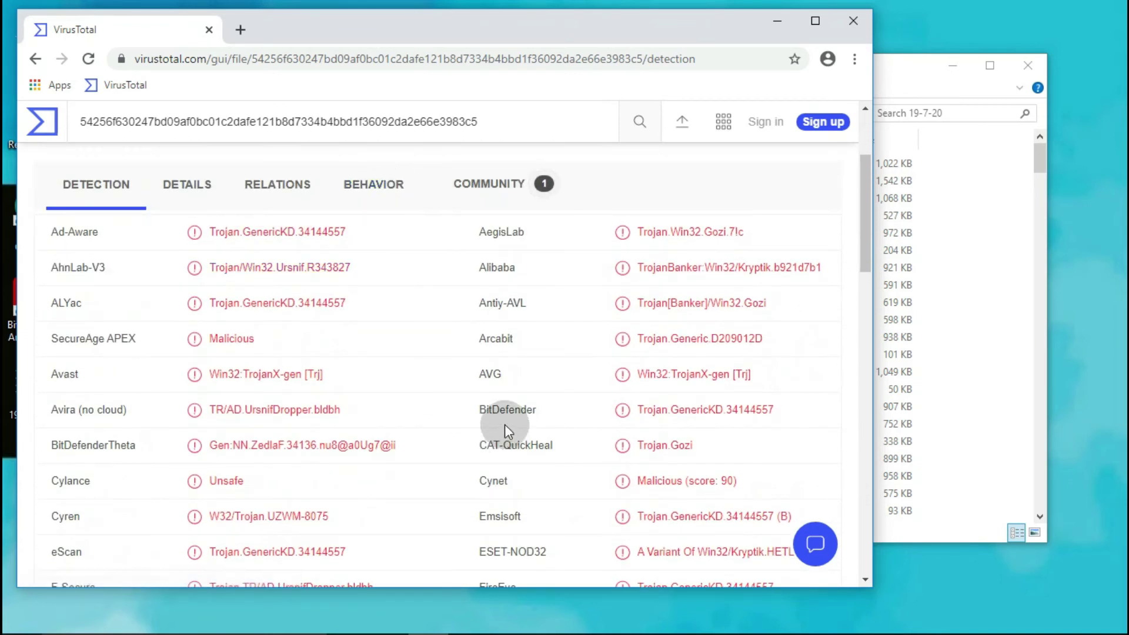
pyautogui.moveTo(474, 411); pyautogui.dragTo(549, 407)
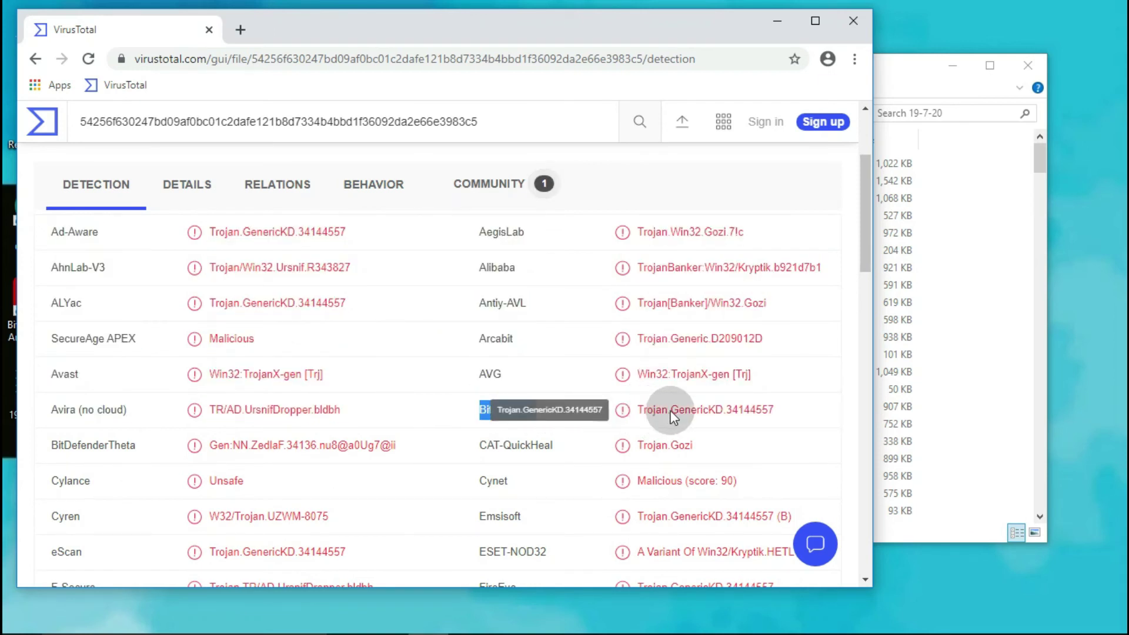
pyautogui.tripleClick(805, 411)
pyautogui.moveTo(42, 445); pyautogui.dragTo(411, 446)
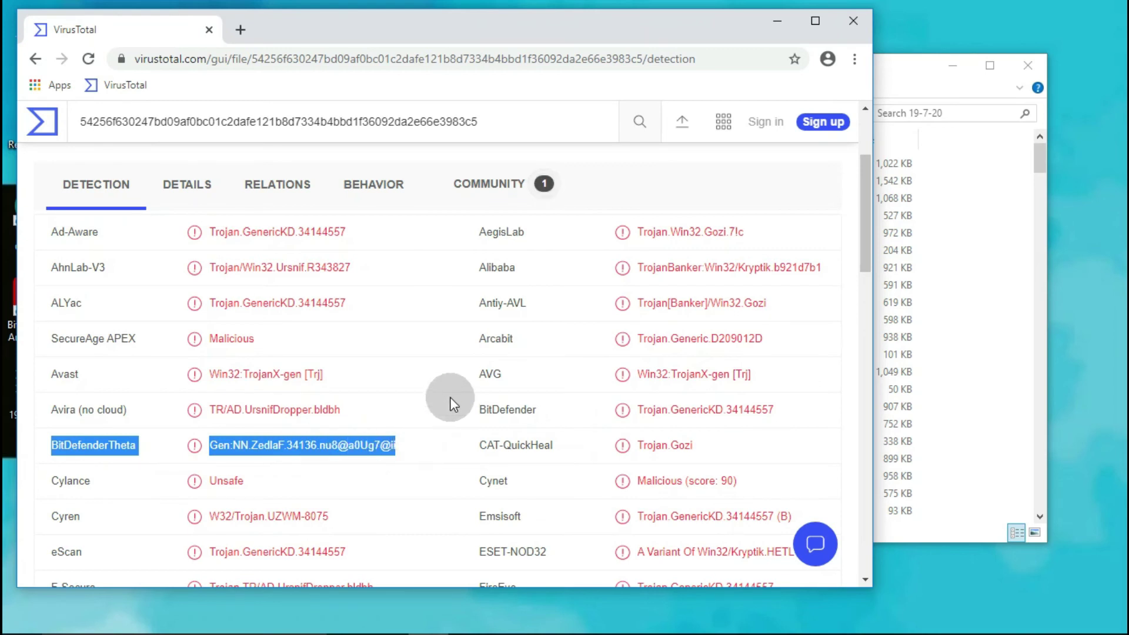
# - Examine the DLL's further engine results, highlighting the Kaspersky, Malwarebytes, McAfee, Microsoft, Symantec and Sophos AV entries
pyautogui.scroll(-2, 450, 397)
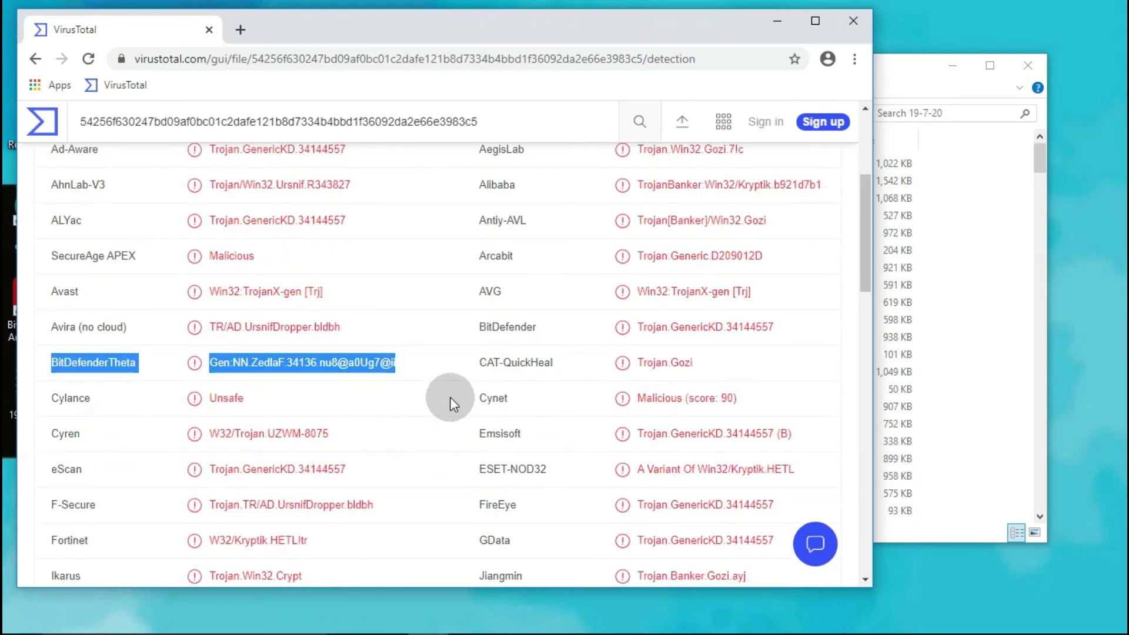
pyautogui.scroll(-3, 450, 396)
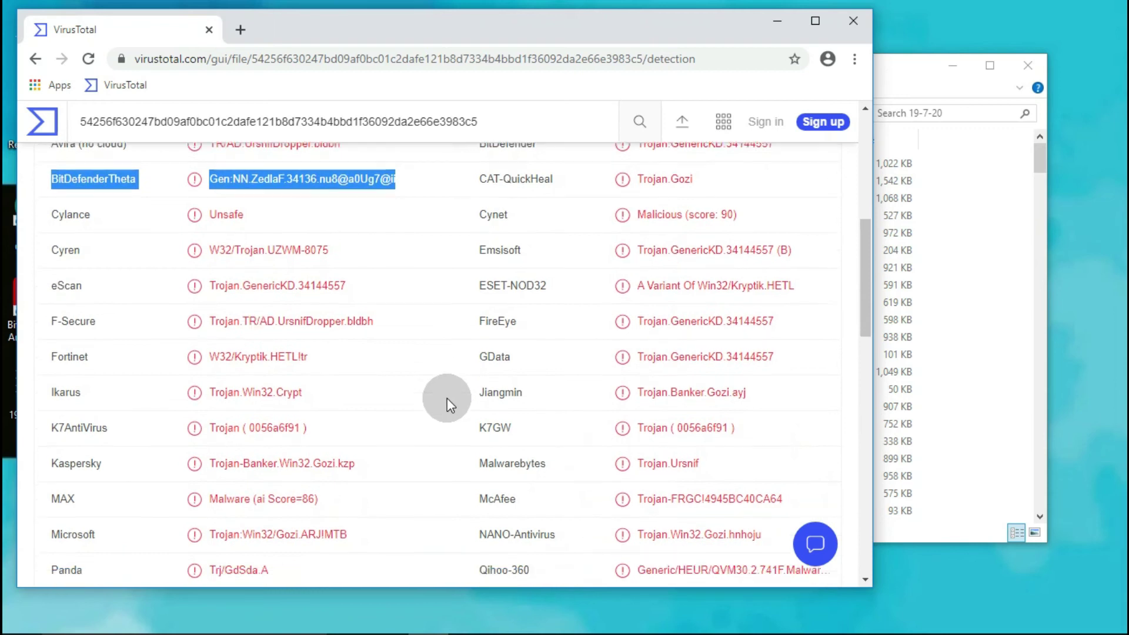
pyautogui.scroll(-1, 447, 397)
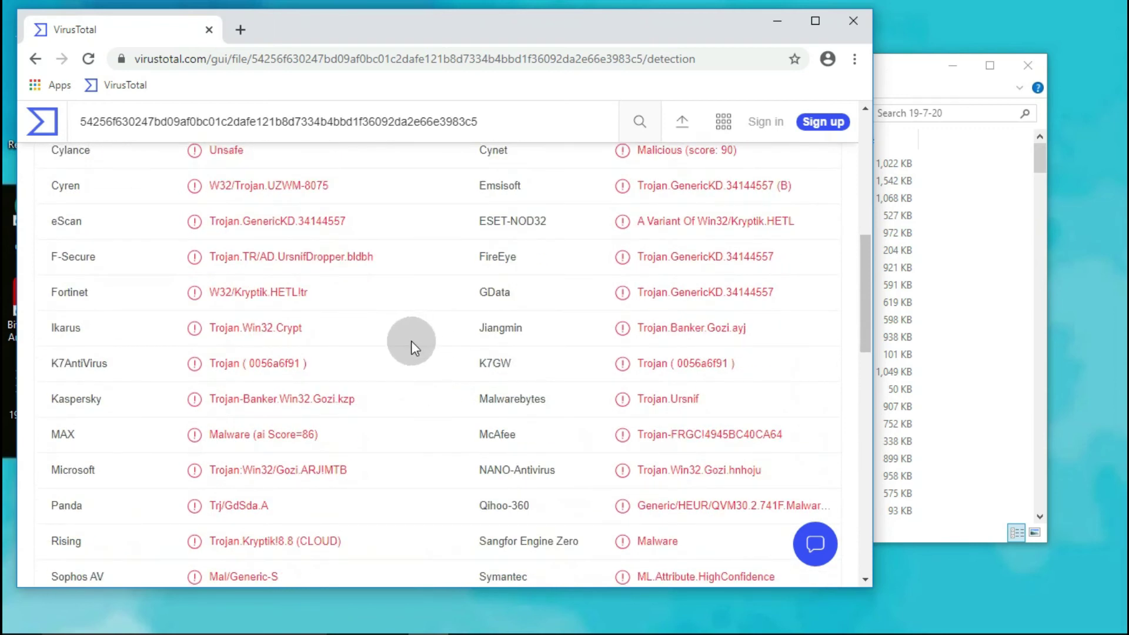
pyautogui.moveTo(69, 401); pyautogui.dragTo(103, 400)
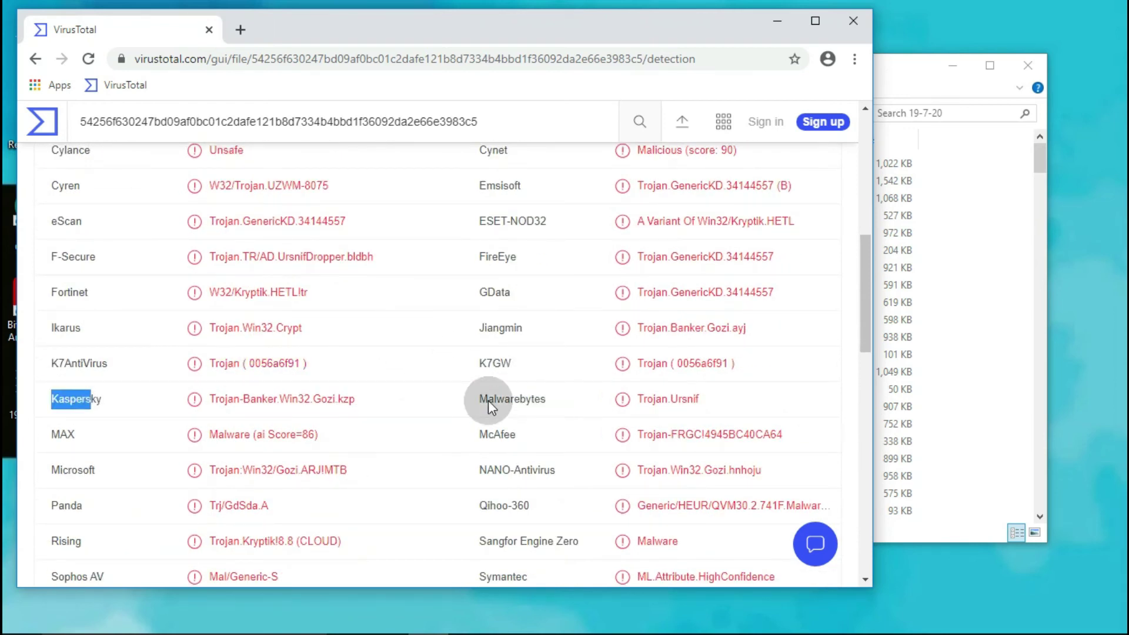
pyautogui.moveTo(479, 400); pyautogui.dragTo(537, 399)
pyautogui.moveTo(478, 433); pyautogui.dragTo(500, 435)
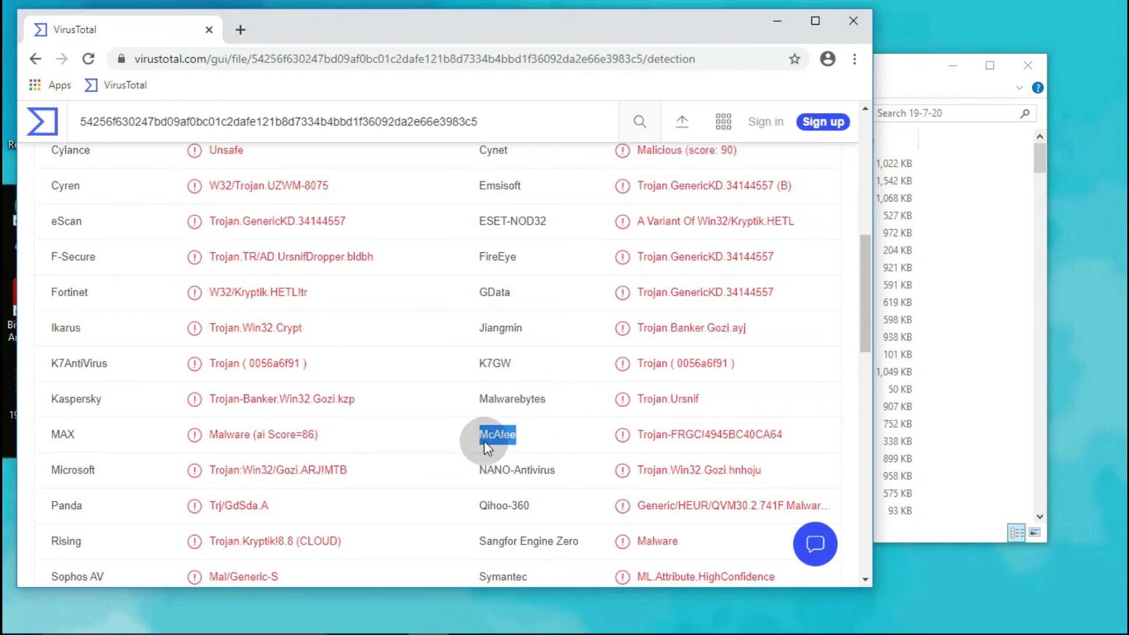
pyautogui.moveTo(53, 464); pyautogui.dragTo(93, 478)
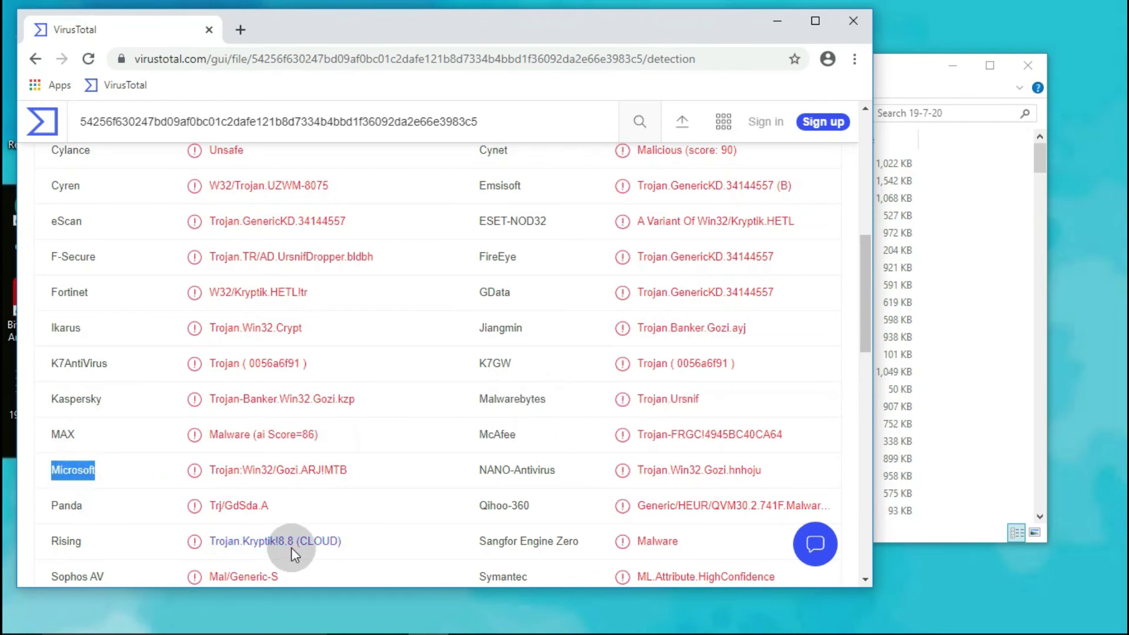
pyautogui.click(482, 521)
pyautogui.moveTo(488, 577); pyautogui.dragTo(187, 555)
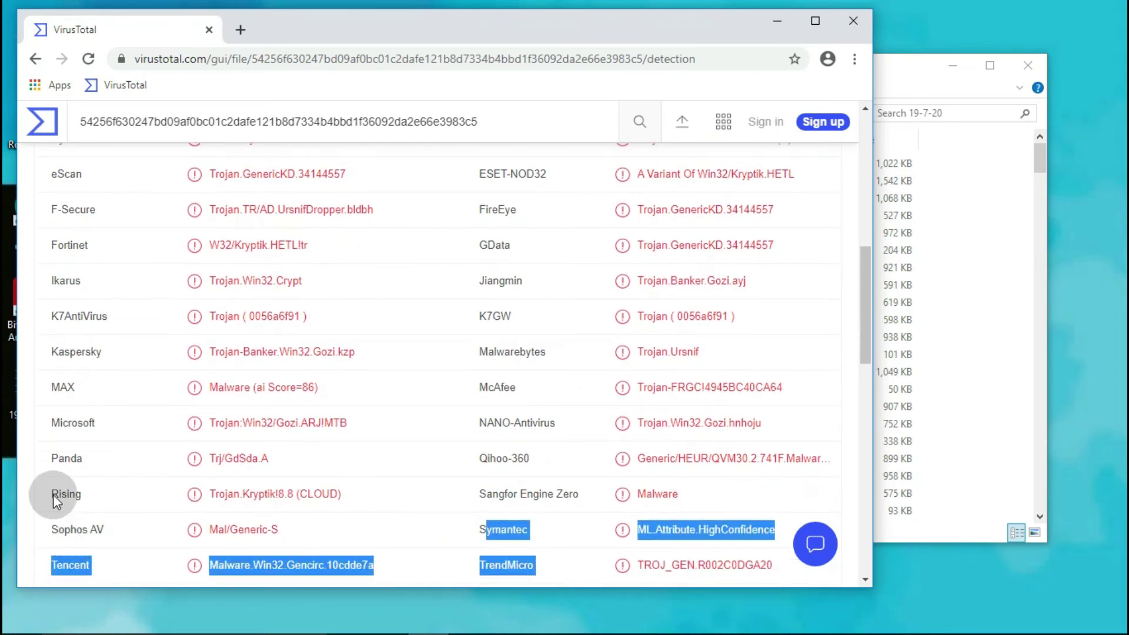
pyautogui.click(53, 494)
pyautogui.moveTo(59, 529); pyautogui.dragTo(104, 530)
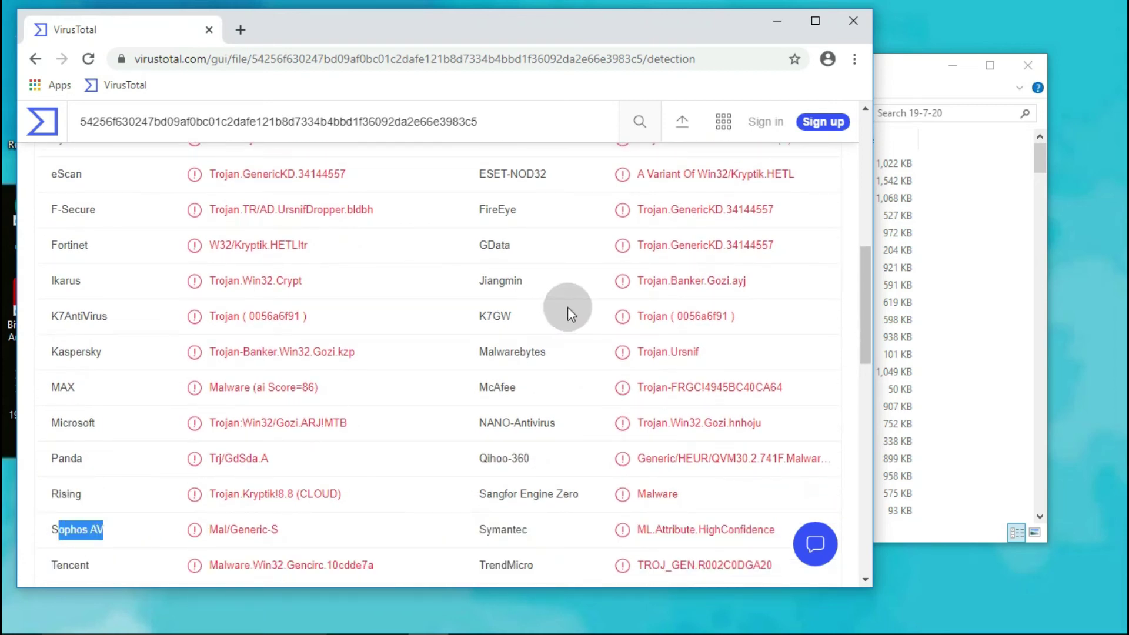
# - Review the rest of the DLL's engine list to its end and return to the report summary
pyautogui.scroll(-7, 567, 307)
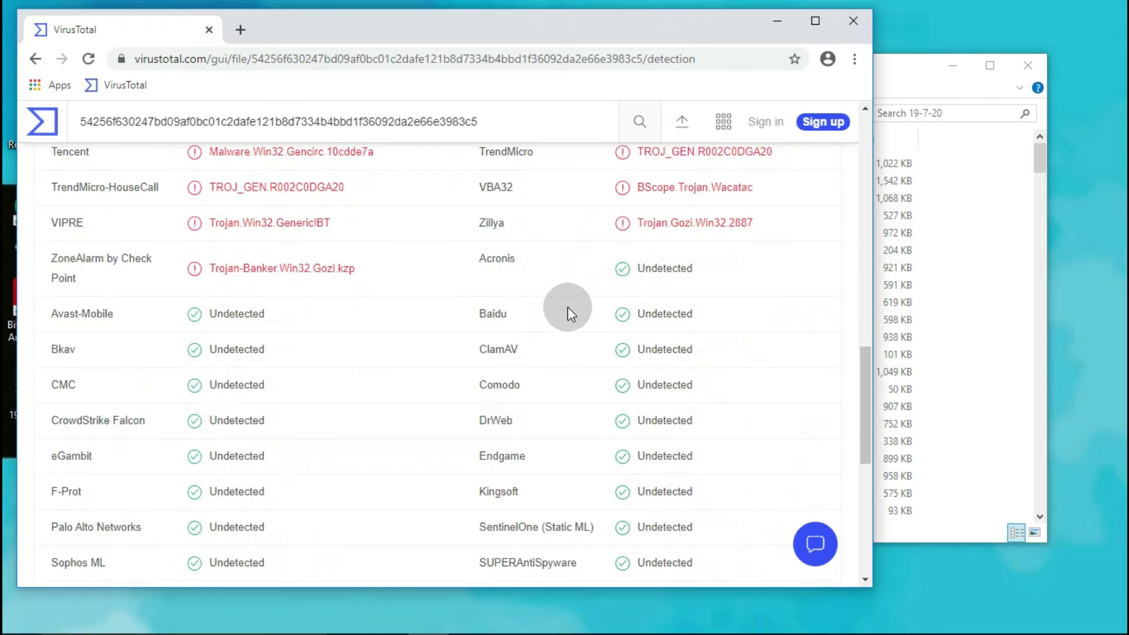
pyautogui.scroll(-1, 567, 307)
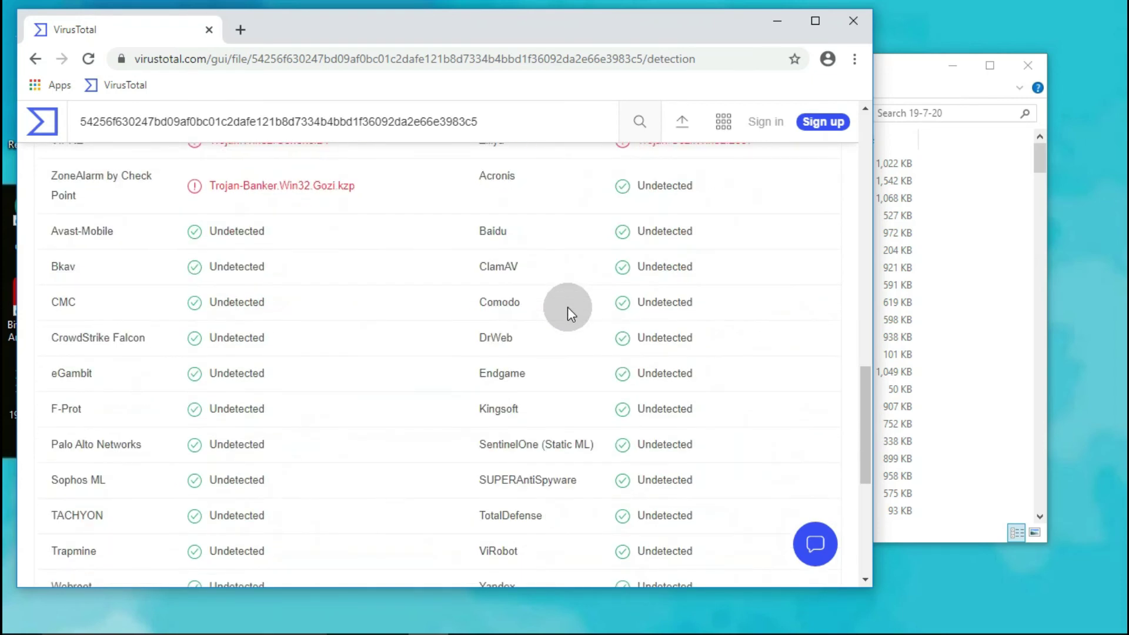
pyautogui.scroll(-1, 566, 307)
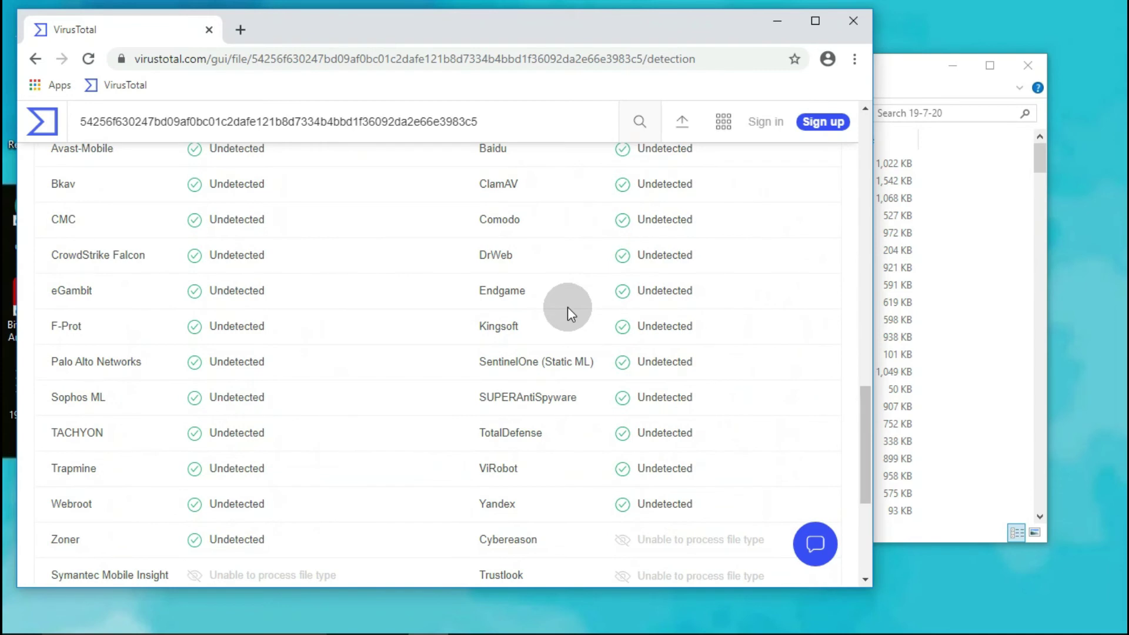
pyautogui.scroll(-1, 567, 307)
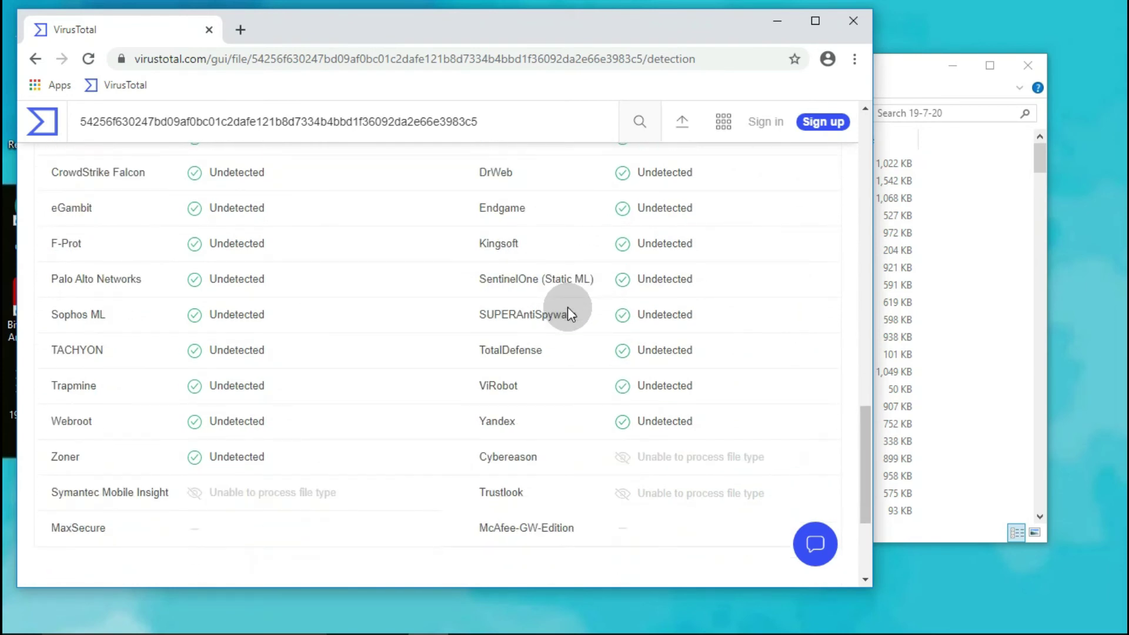
pyautogui.scroll(8, 567, 306)
pyautogui.scroll(9, 566, 307)
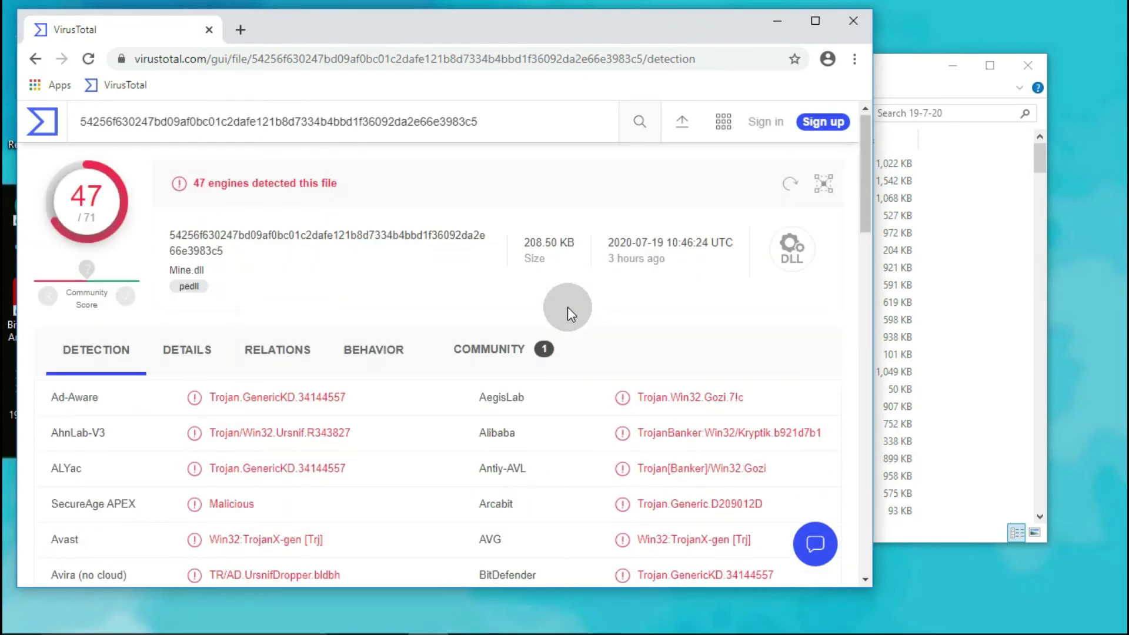
# - Return to the VirusTotal upload page, sort the 19-7-20 files by type, and submit the APK starting with c0851675fc9efd3c
pyautogui.click(33, 58)
pyautogui.click(417, 573)
pyautogui.click(302, 354)
pyautogui.moveTo(311, 330); pyautogui.dragTo(420, 336)
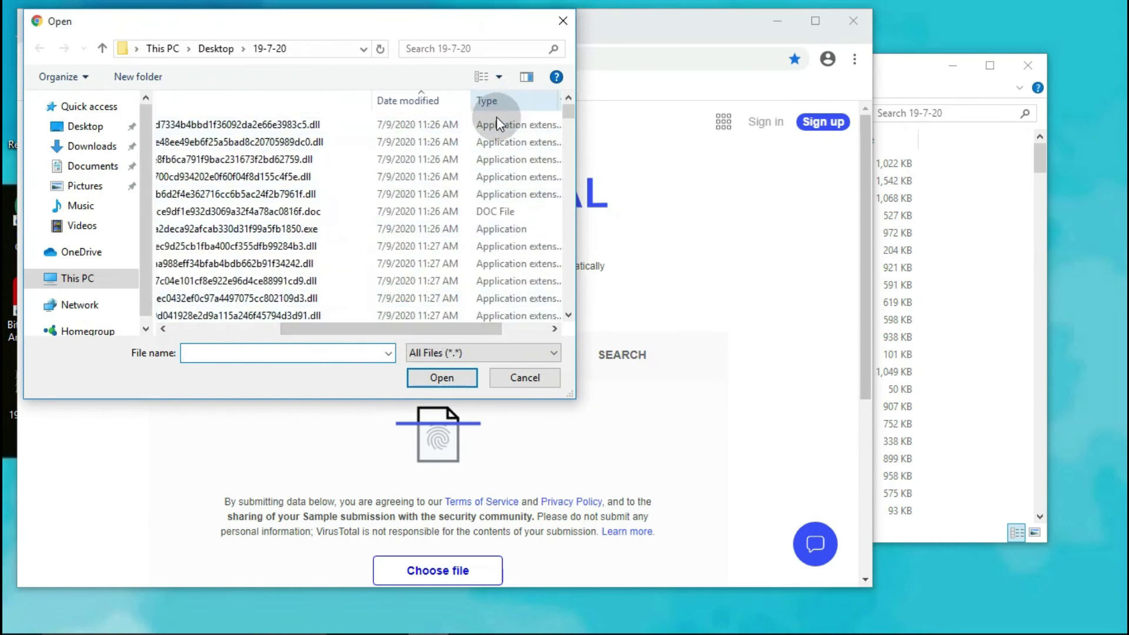
pyautogui.click(513, 101)
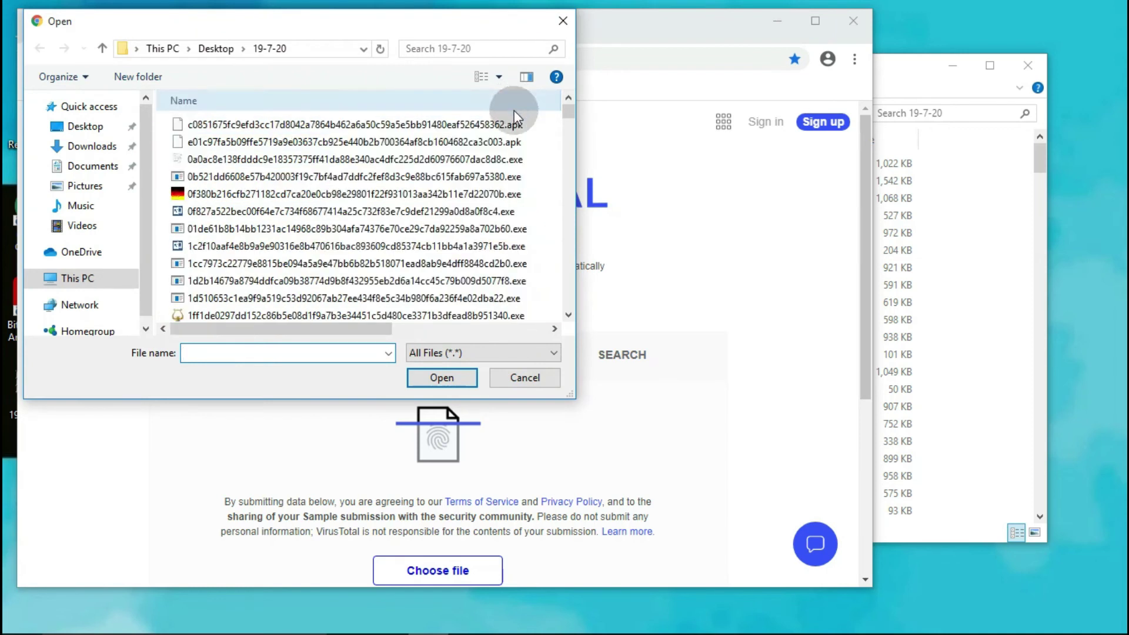
pyautogui.click(448, 124)
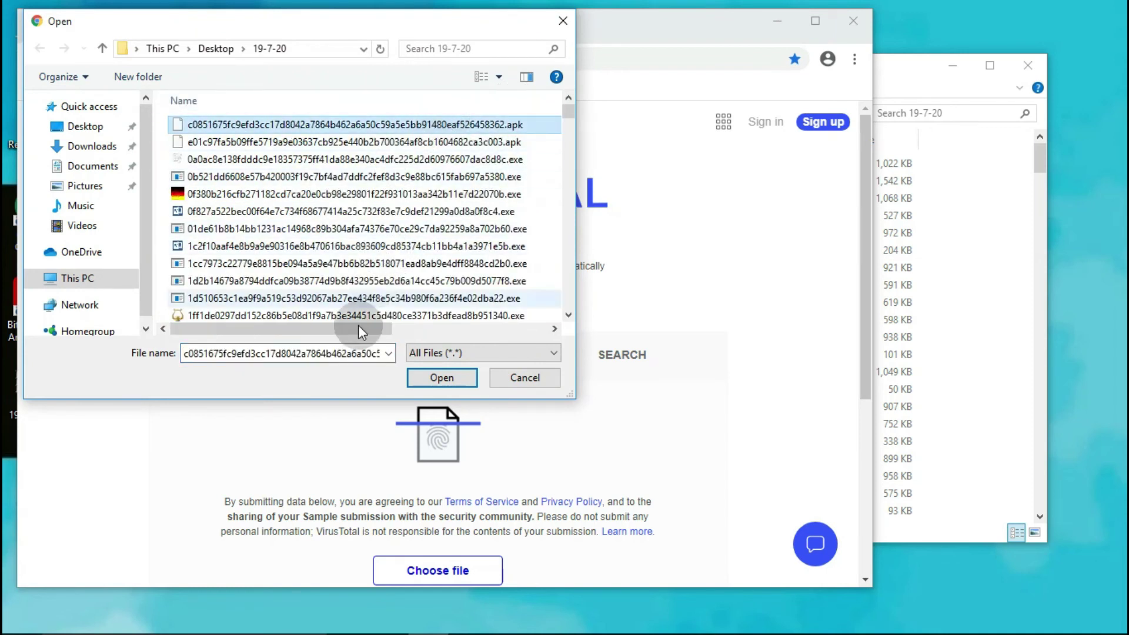
pyautogui.moveTo(316, 330); pyautogui.dragTo(450, 341)
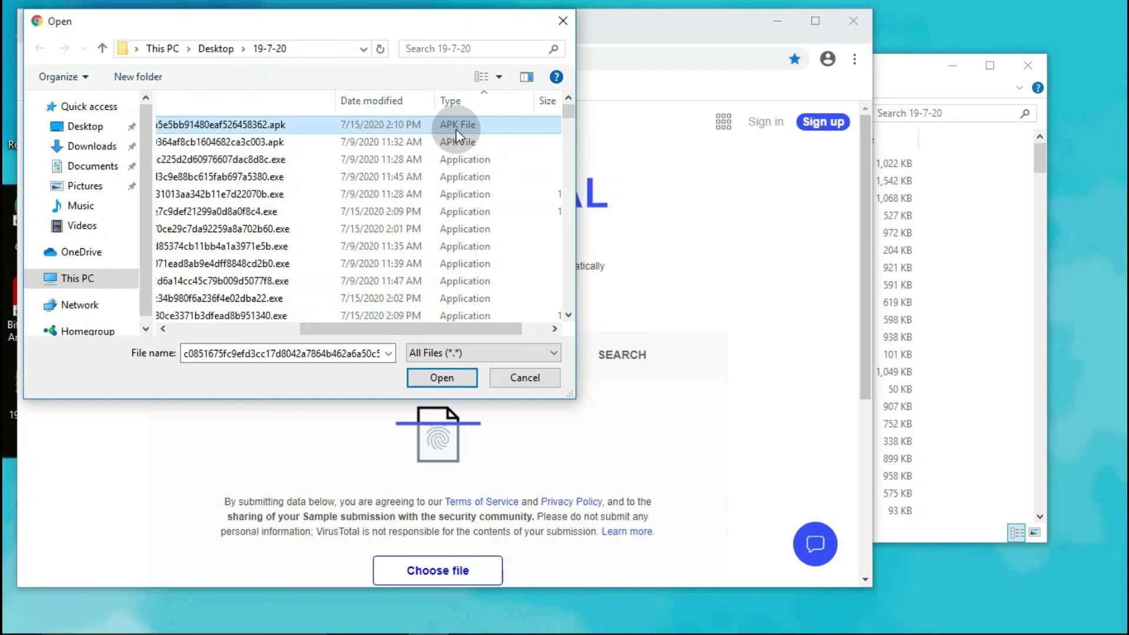
pyautogui.click(436, 376)
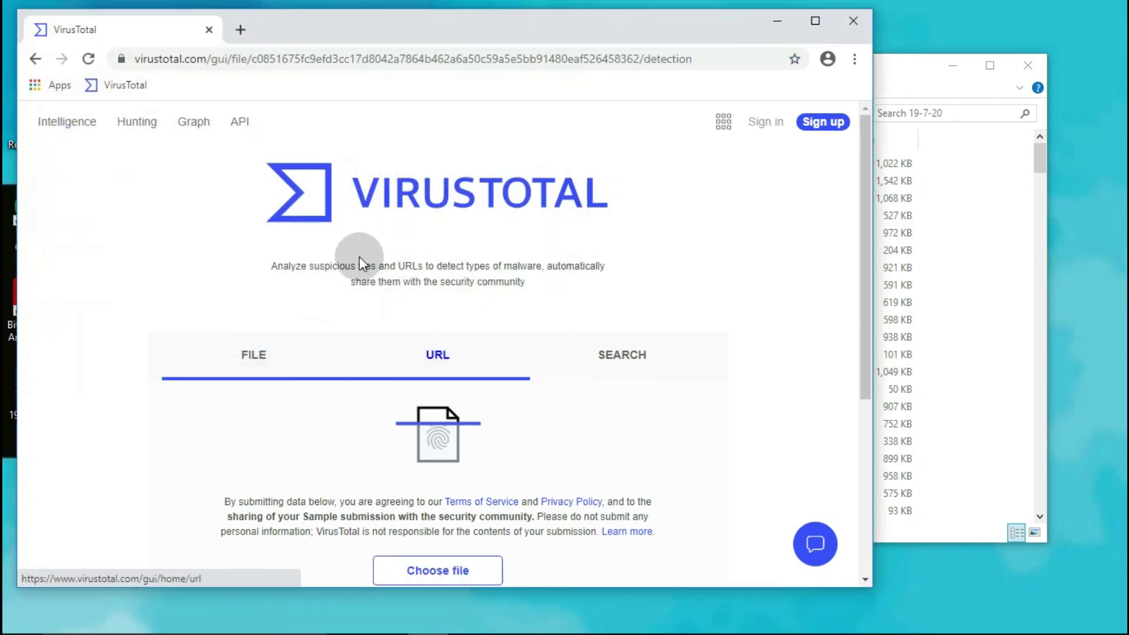
# - Examine the APK's detection summary and flagged results, highlighting the engine count and the Avast-Mobile, Kaspersky and Sophos AV entries
pyautogui.moveTo(192, 183); pyautogui.dragTo(351, 187)
pyautogui.scroll(-3, 330, 260)
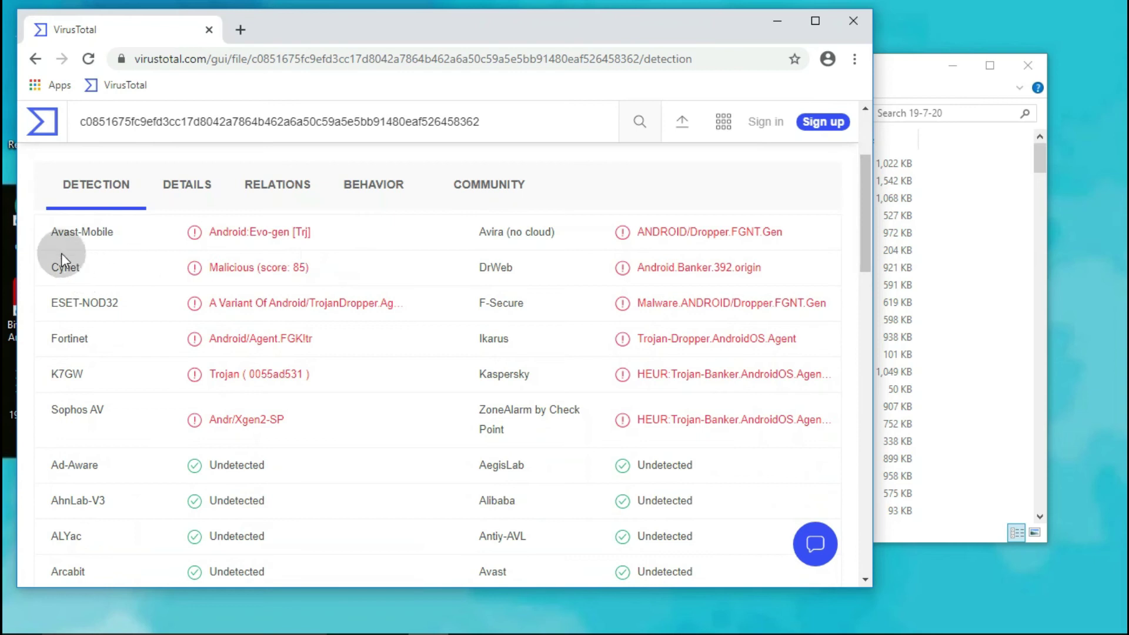
pyautogui.moveTo(57, 234); pyautogui.dragTo(140, 245)
pyautogui.moveTo(484, 371); pyautogui.dragTo(541, 376)
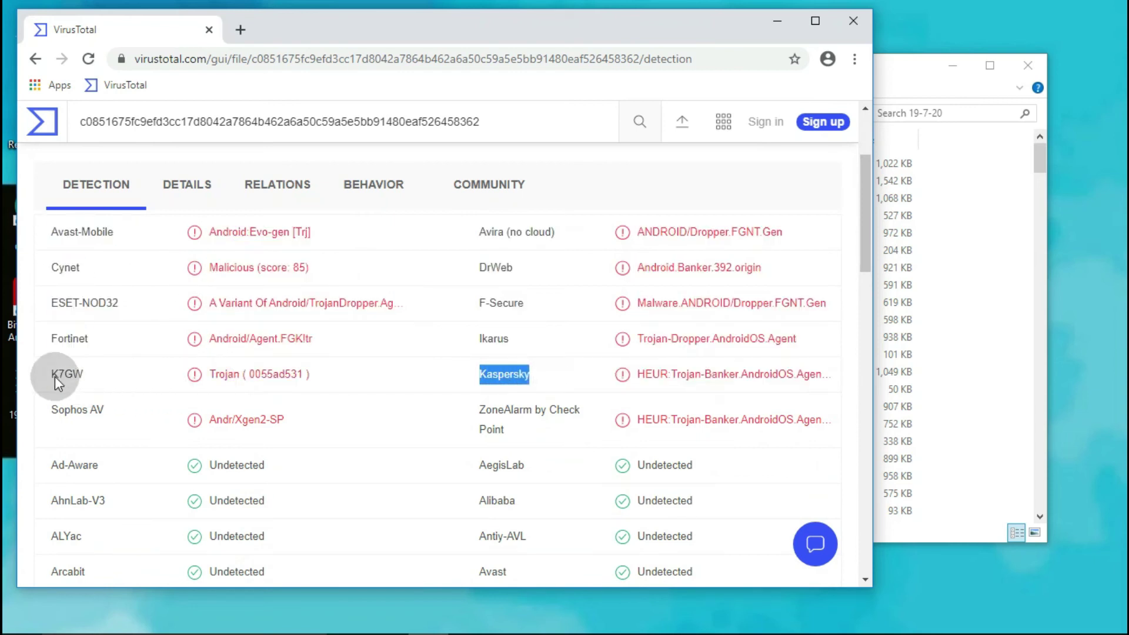
pyautogui.moveTo(53, 414); pyautogui.dragTo(92, 414)
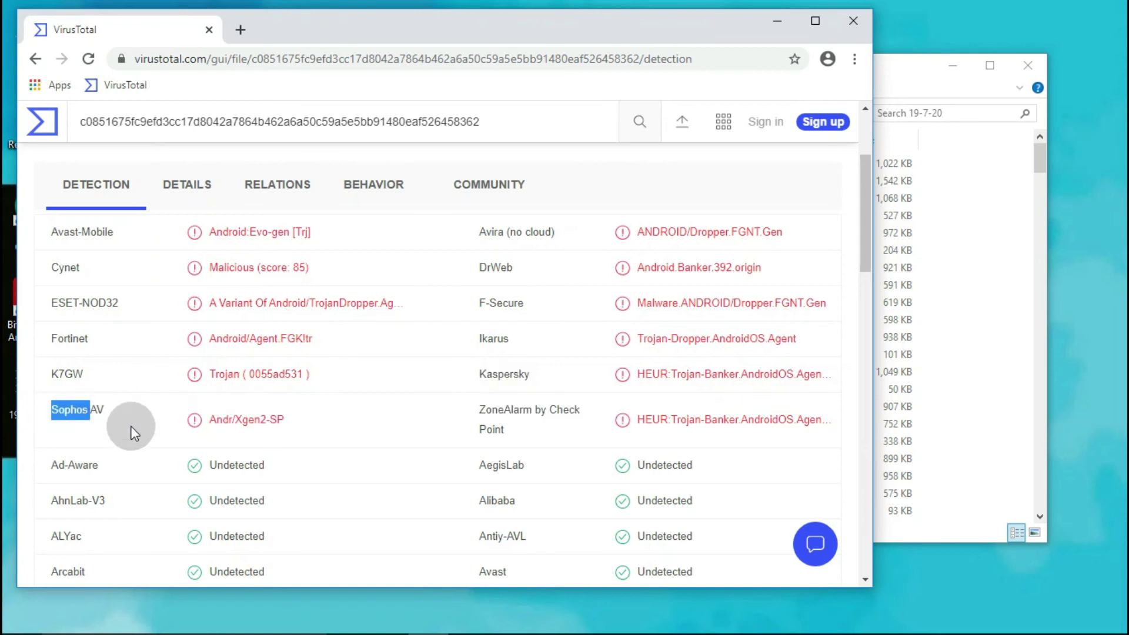
# - Find the BitDefender and BitDefenderTheta entries in the APK's engine list and highlight both with their verdicts
pyautogui.scroll(-3, 130, 425)
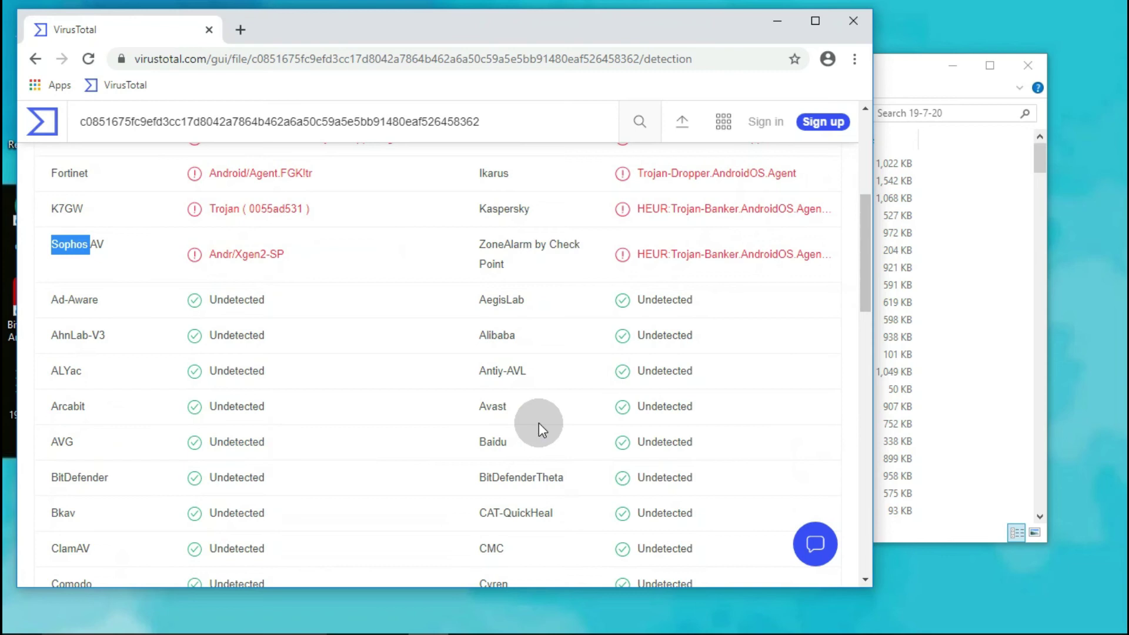
pyautogui.scroll(-2, 560, 350)
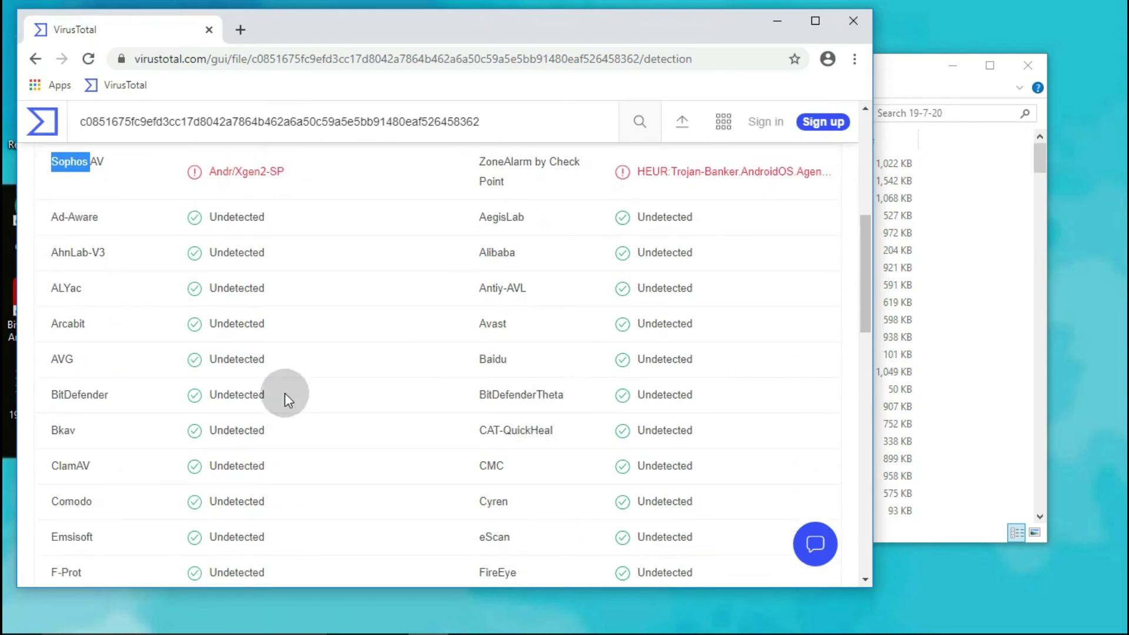
pyautogui.moveTo(44, 393); pyautogui.dragTo(594, 404)
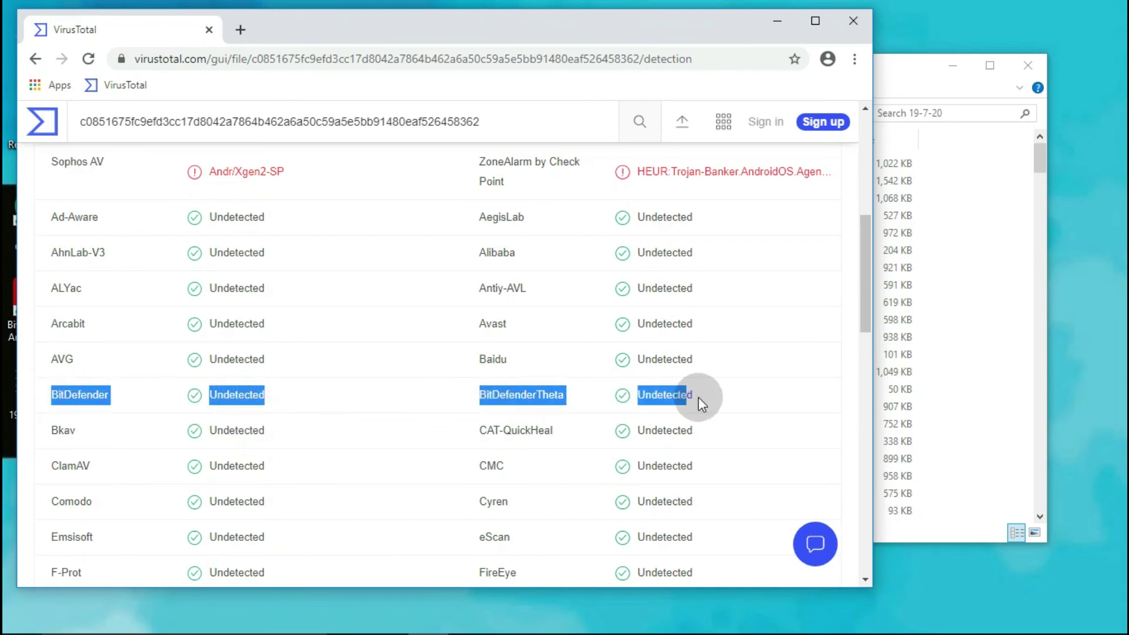
pyautogui.moveTo(698, 397); pyautogui.dragTo(718, 398)
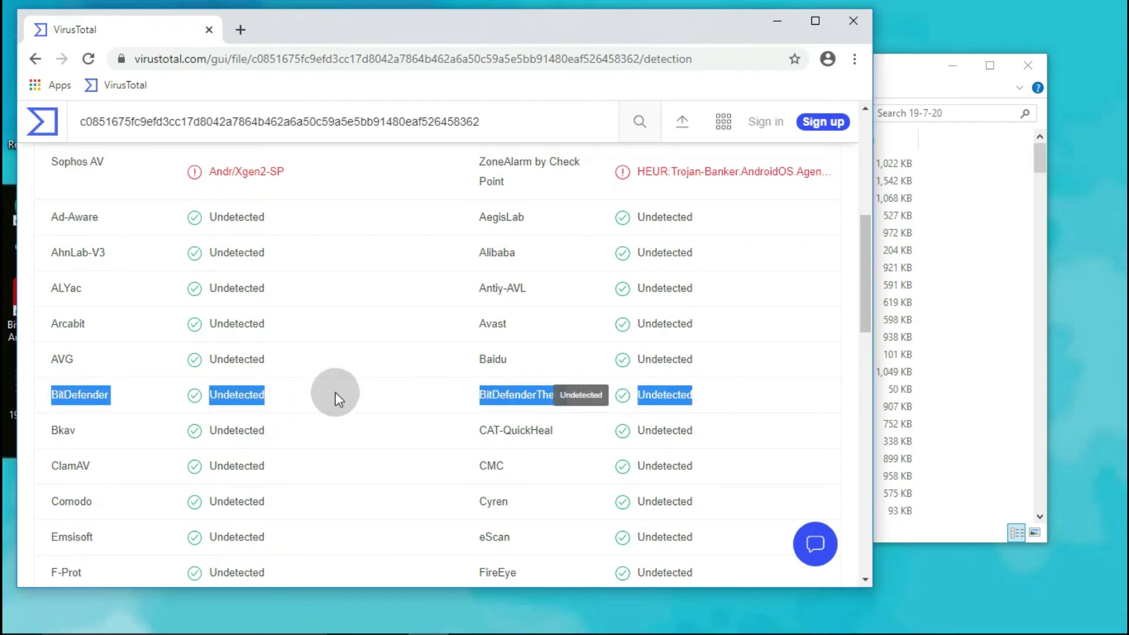
# - Return to the VirusTotal upload page and submit the DOC file starting with c349284b06e9b481 from the 19-7-20 folder
pyautogui.click(34, 59)
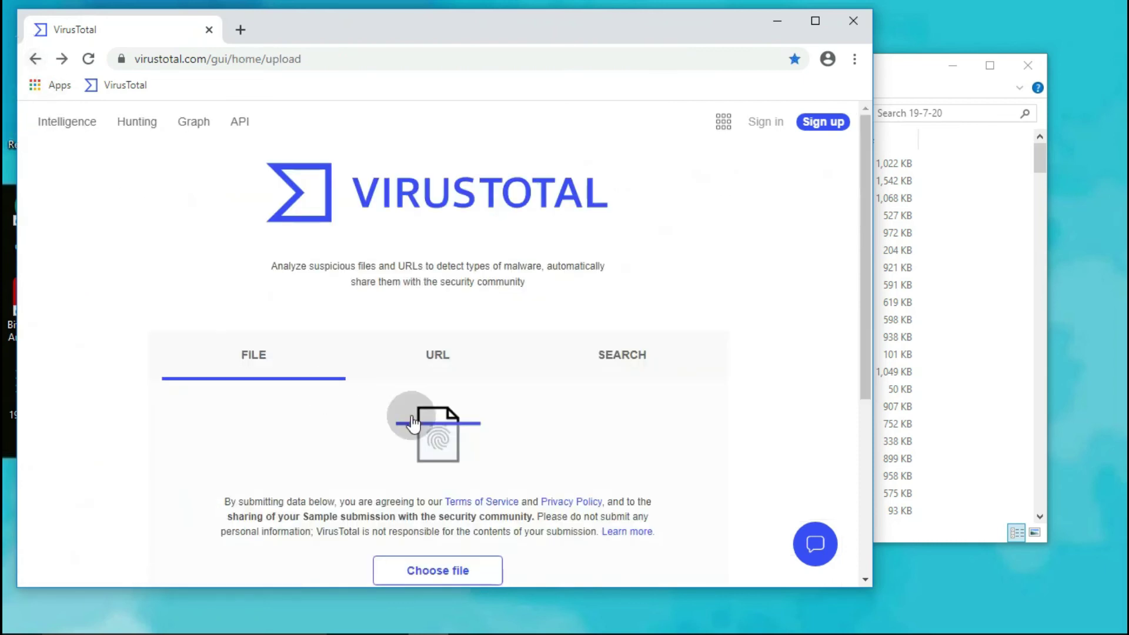
pyautogui.click(452, 569)
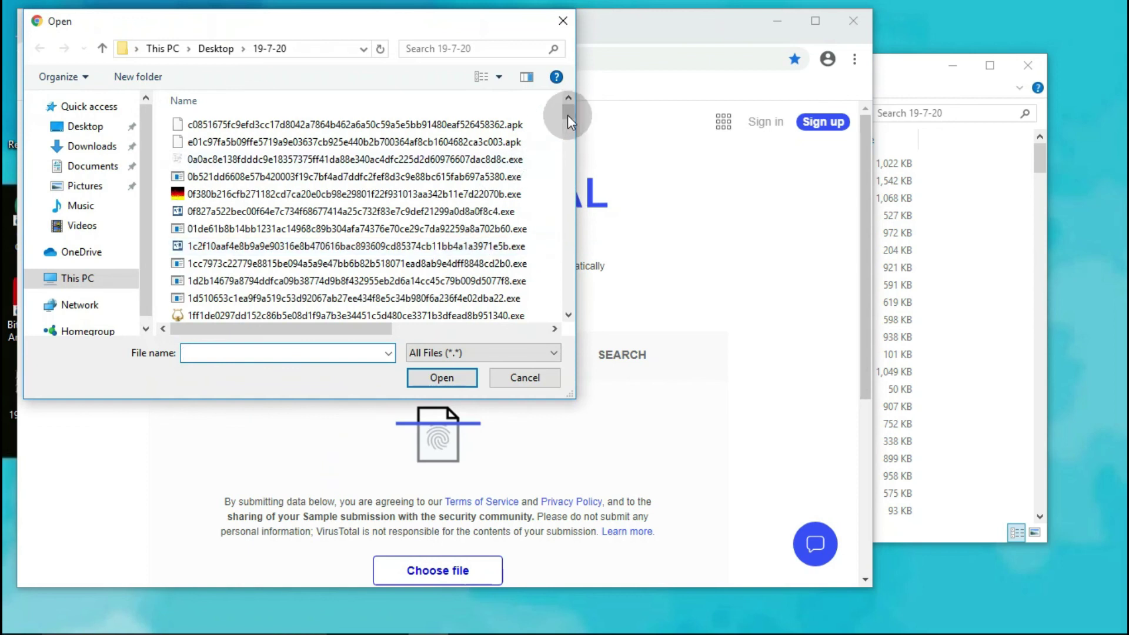
pyautogui.scroll(-1, 568, 125)
pyautogui.click(570, 150)
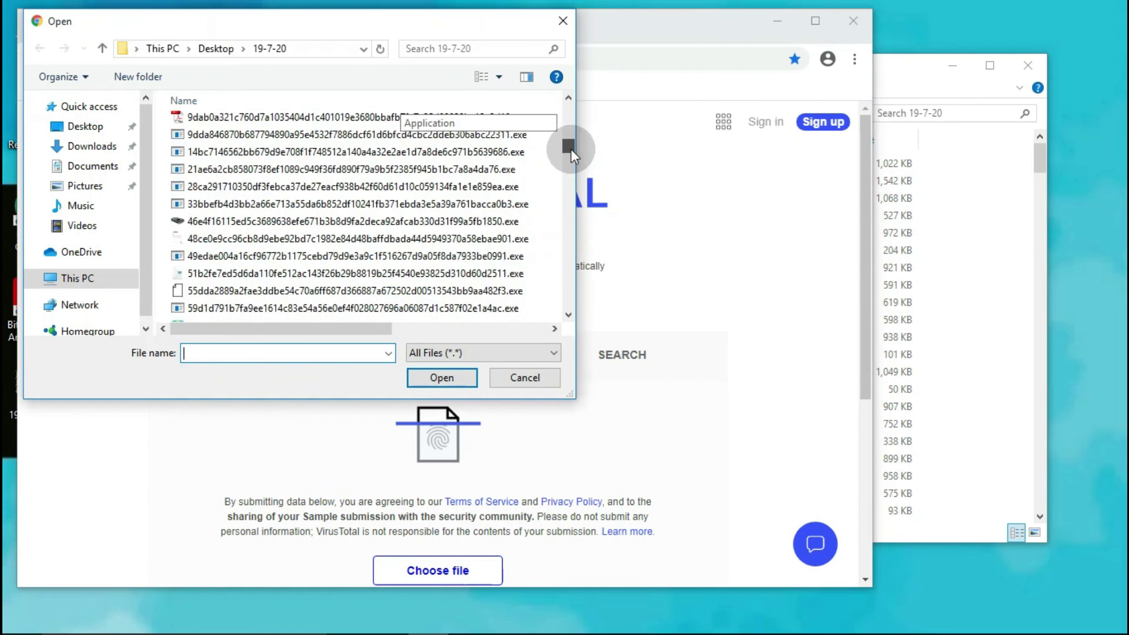
pyautogui.moveTo(363, 328); pyautogui.dragTo(482, 320)
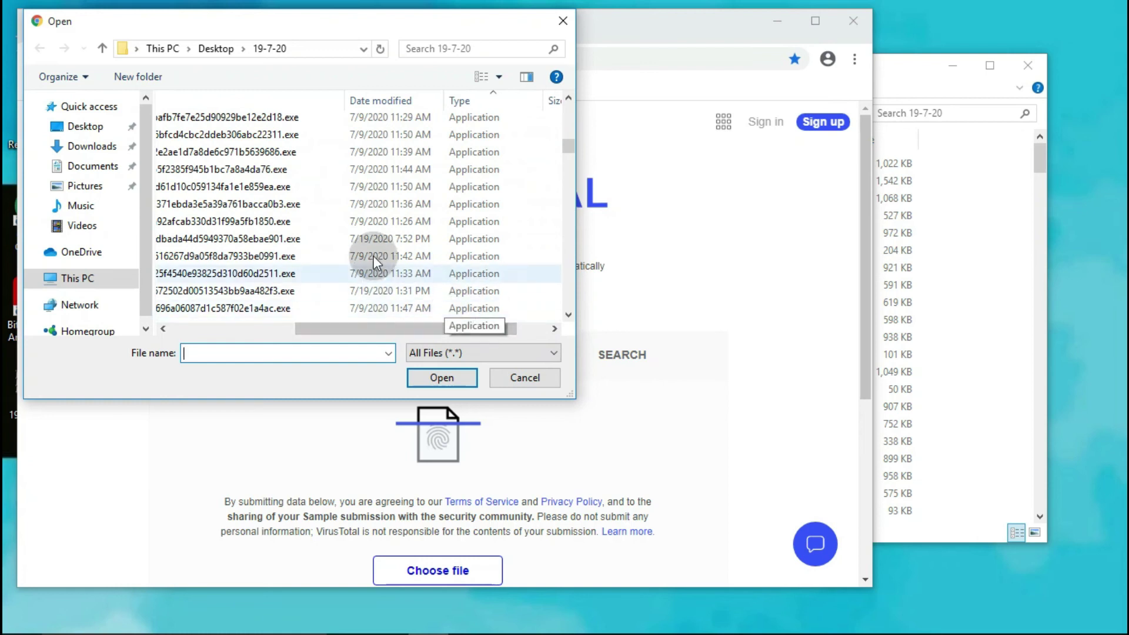
pyautogui.scroll(3, 388, 224)
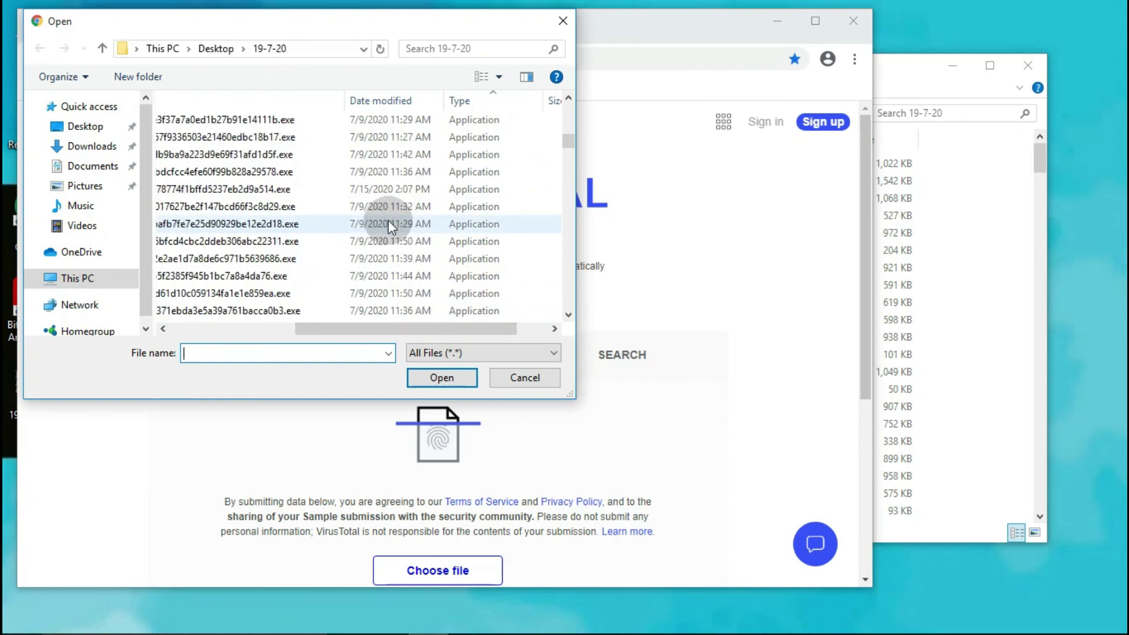
pyautogui.scroll(-5, 388, 223)
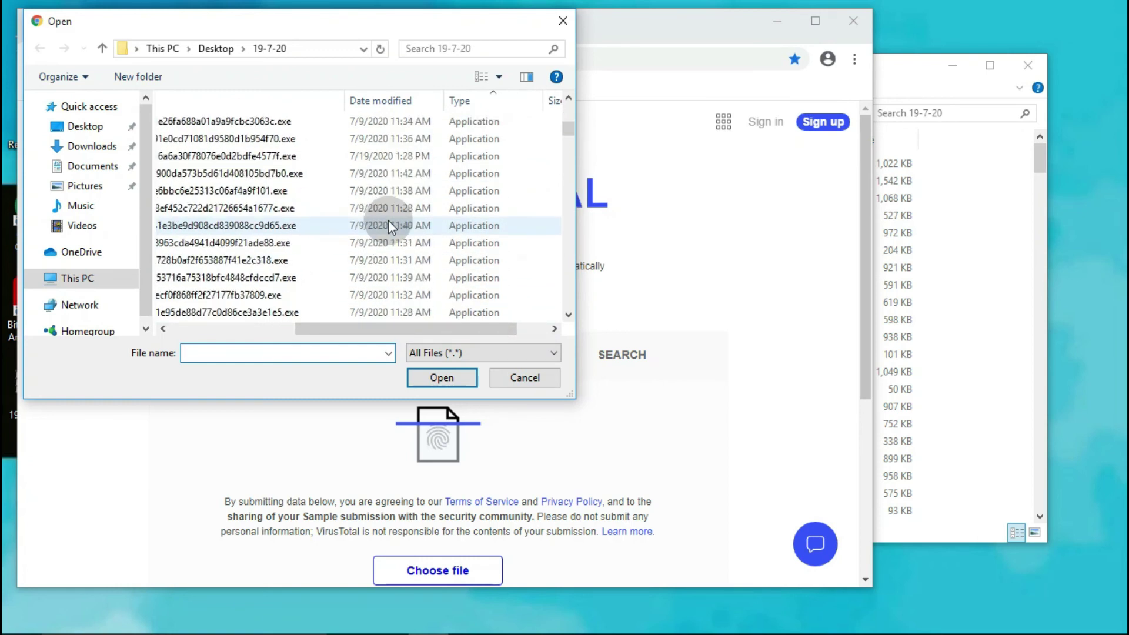
pyautogui.scroll(-10, 388, 224)
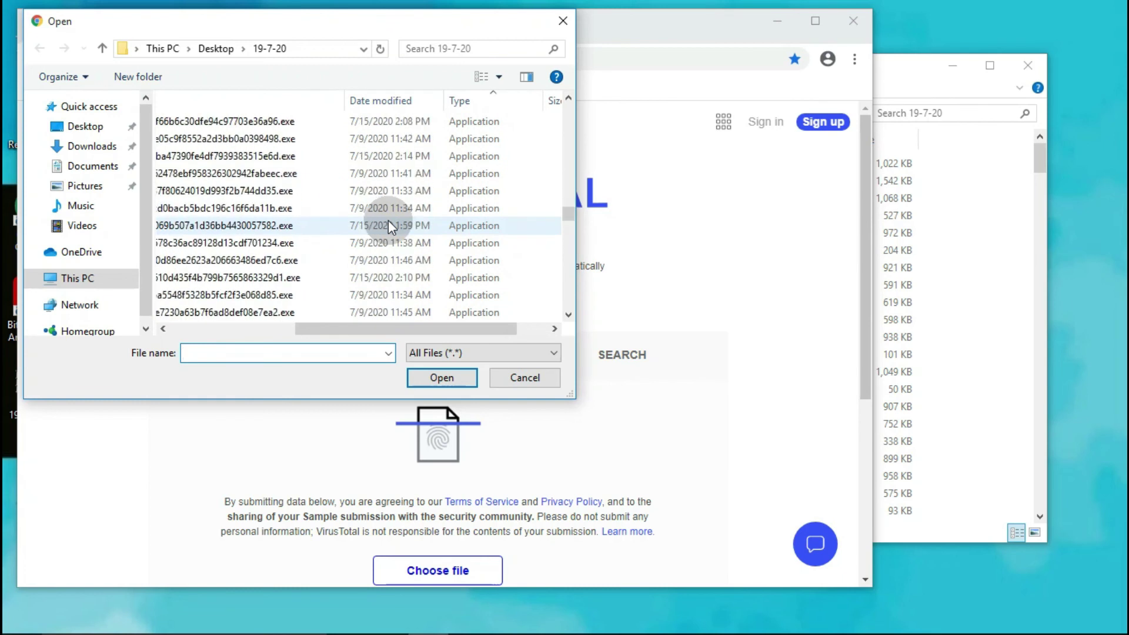
pyautogui.scroll(-10, 388, 222)
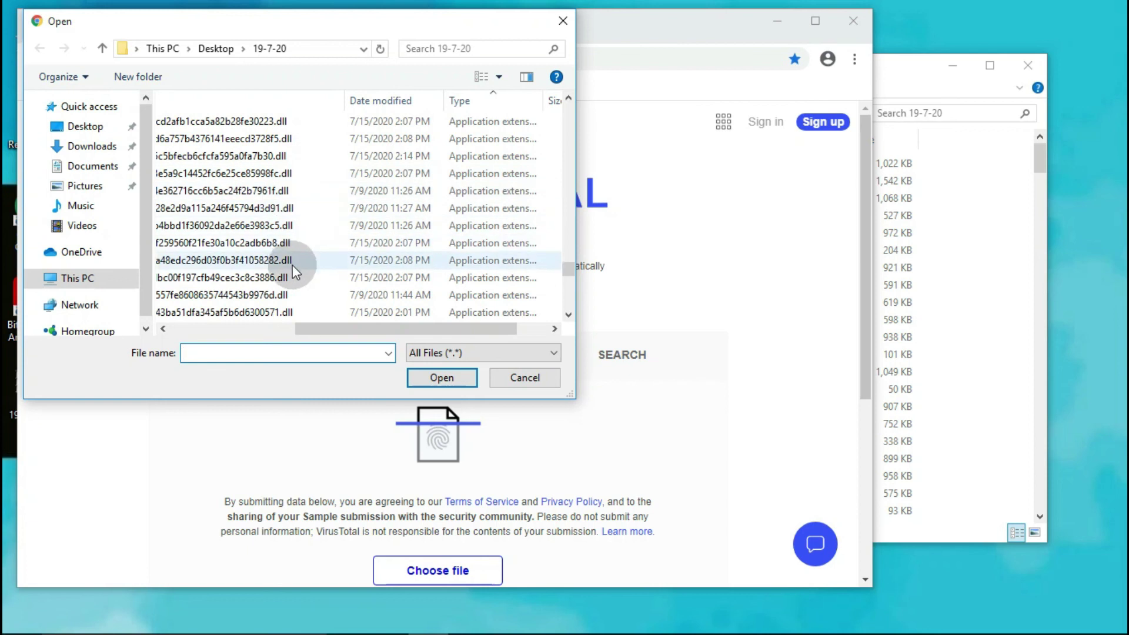
pyautogui.scroll(-5, 329, 273)
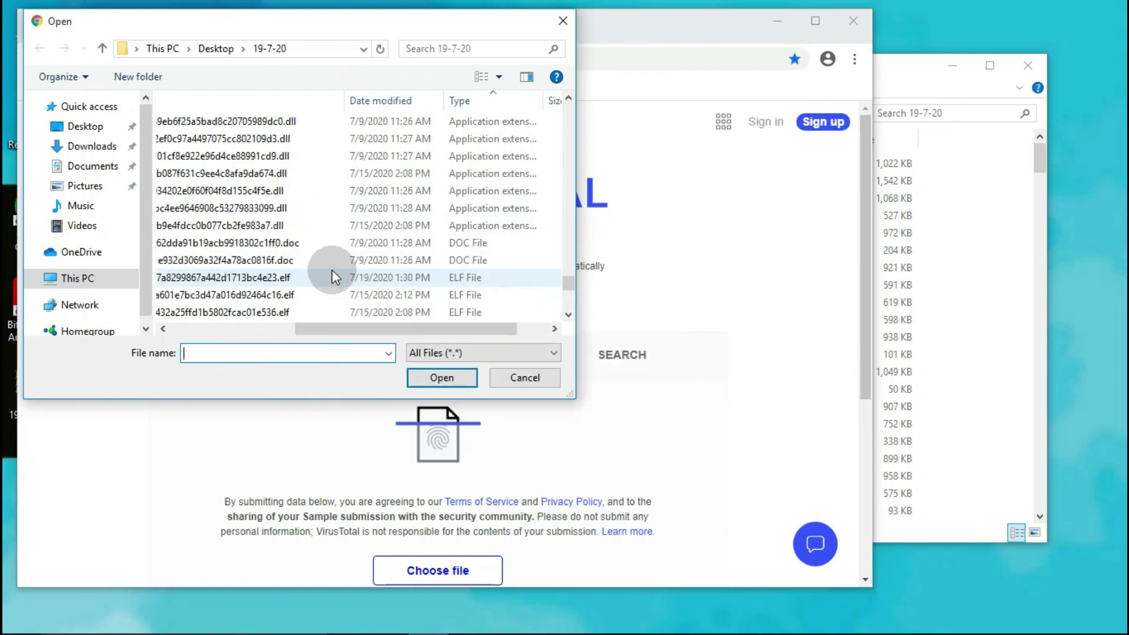
pyautogui.click(475, 193)
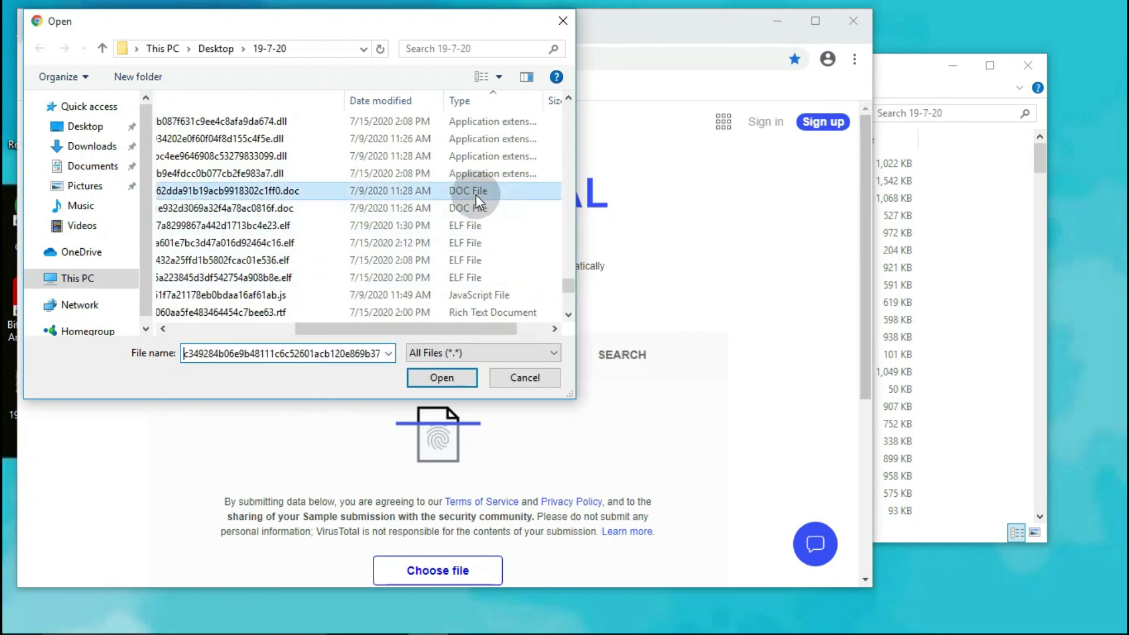
pyautogui.click(446, 379)
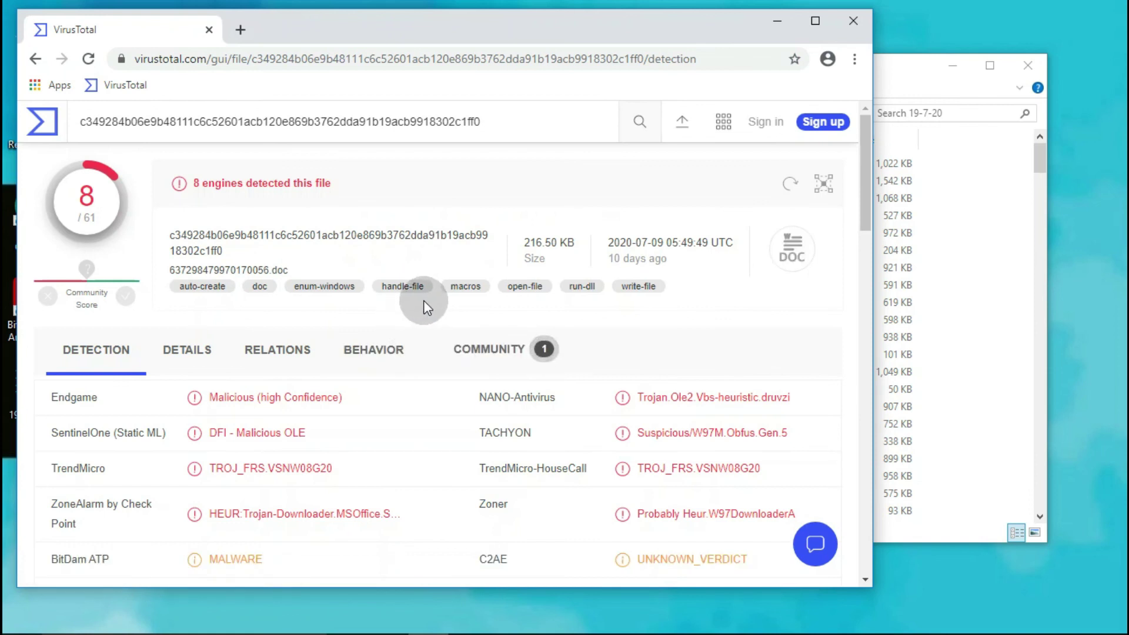
# - Examine the DOC's detection results, highlighting the engine count and the ZoneAlarm by Check Point, Zoner, TrendMicro-HouseCall and TrendMicro entries
pyautogui.moveTo(190, 183); pyautogui.dragTo(387, 187)
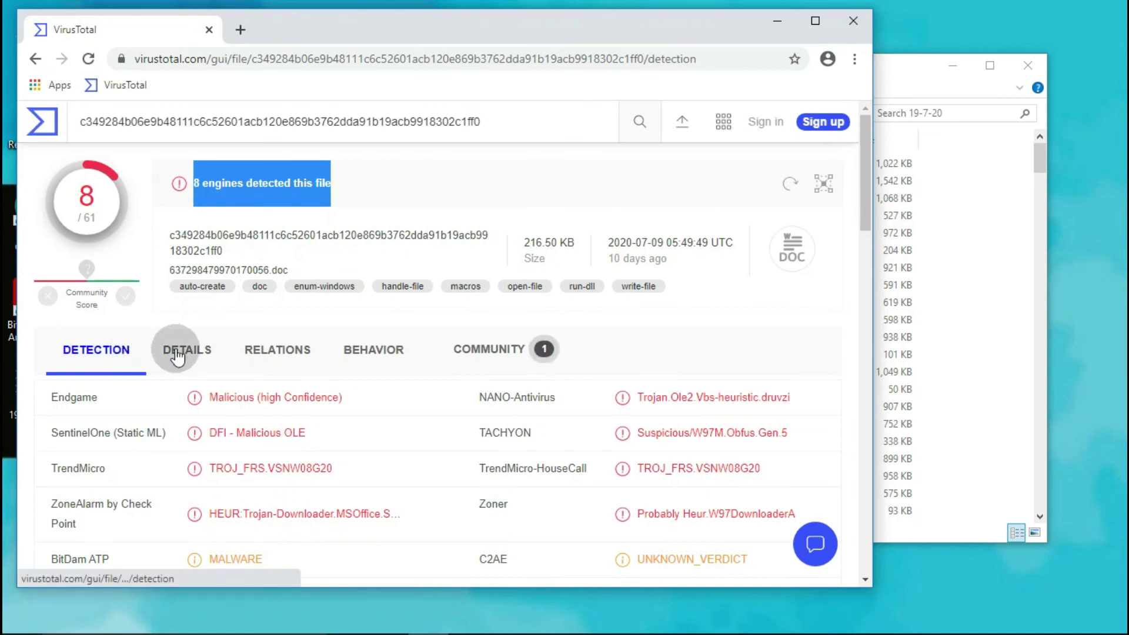
pyautogui.click(510, 349)
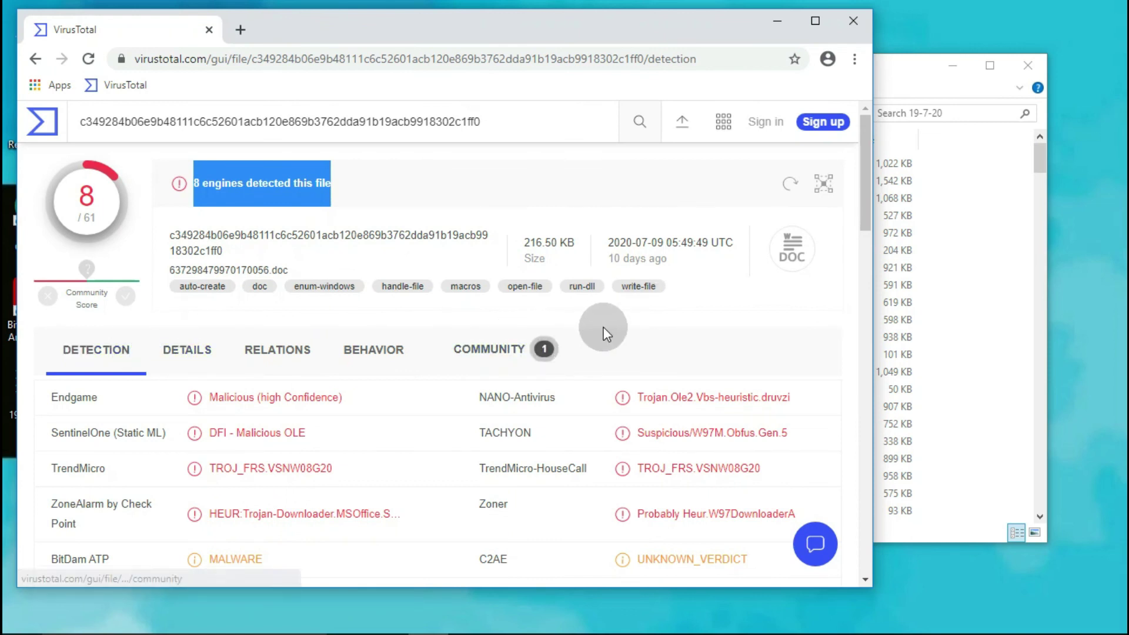
pyautogui.scroll(-2, 605, 332)
pyautogui.scroll(-1, 605, 332)
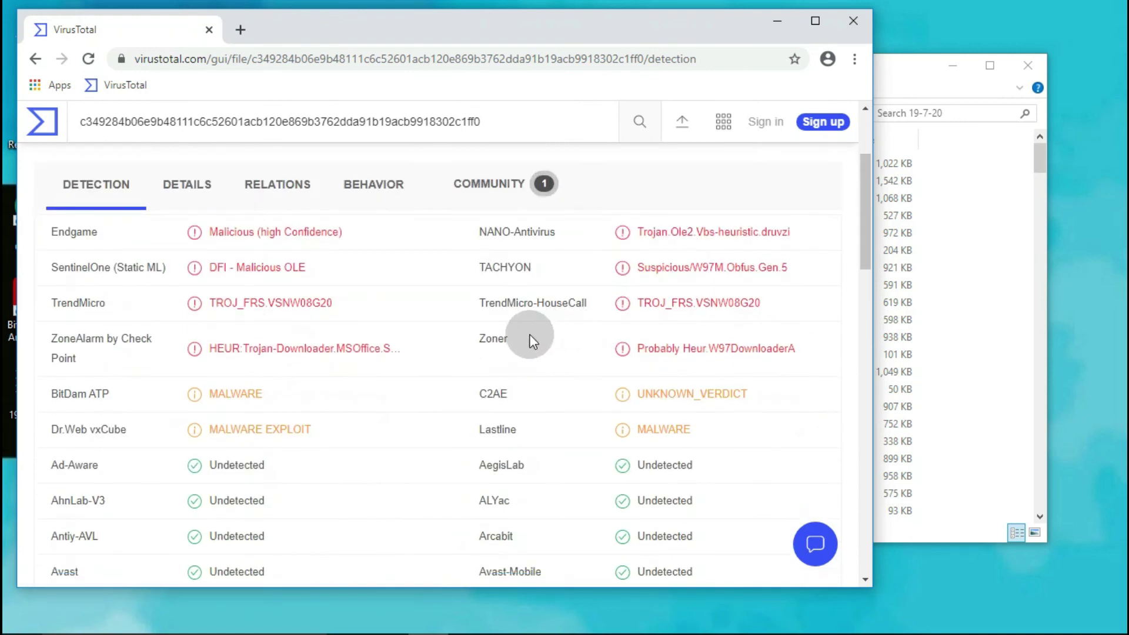
pyautogui.moveTo(52, 340); pyautogui.dragTo(75, 357)
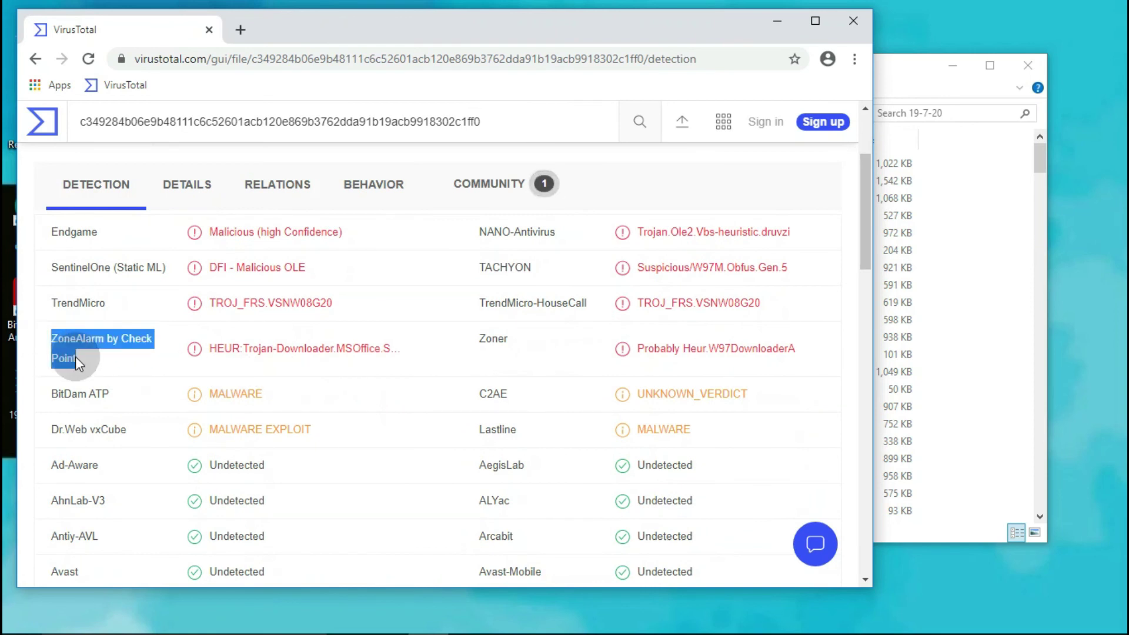
pyautogui.moveTo(492, 347); pyautogui.dragTo(536, 338)
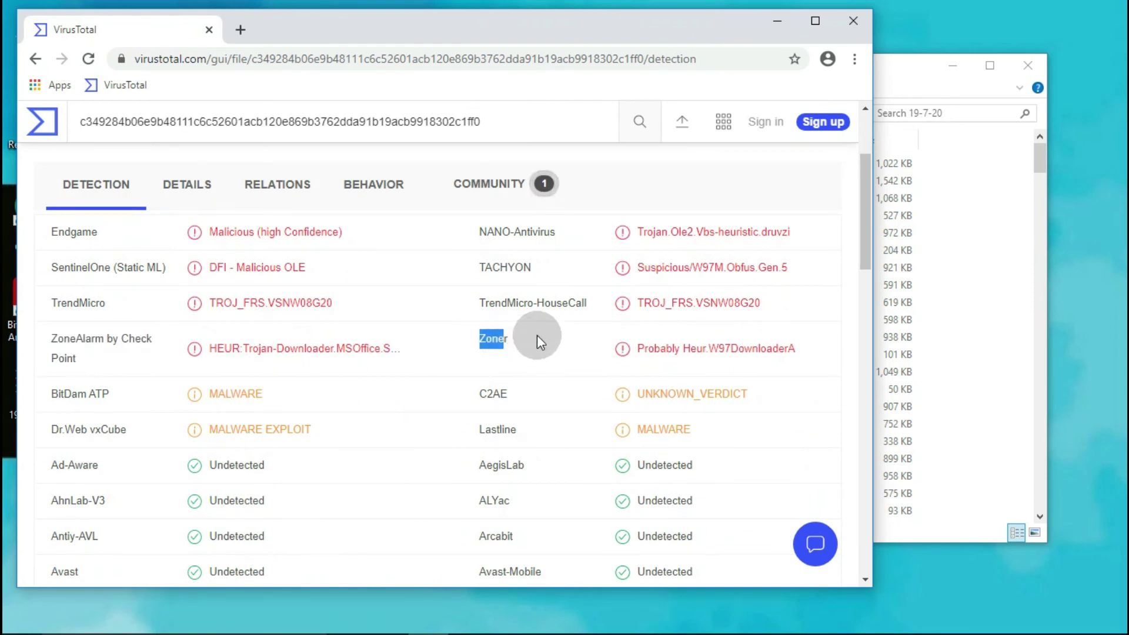
pyautogui.moveTo(484, 303); pyautogui.dragTo(580, 303)
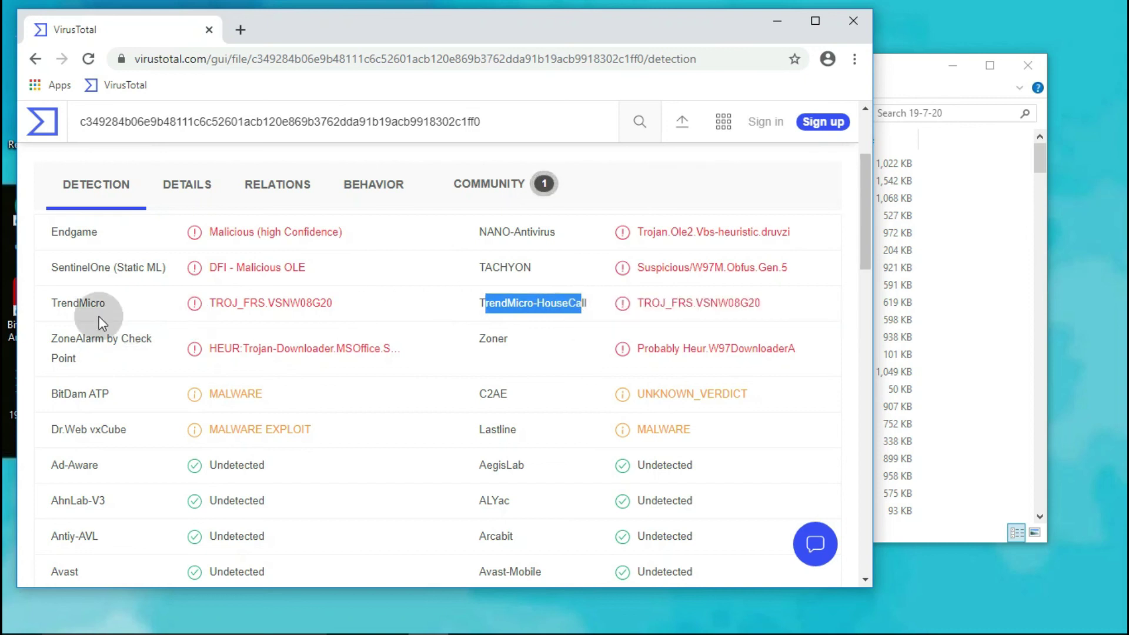
pyautogui.moveTo(51, 303); pyautogui.dragTo(109, 312)
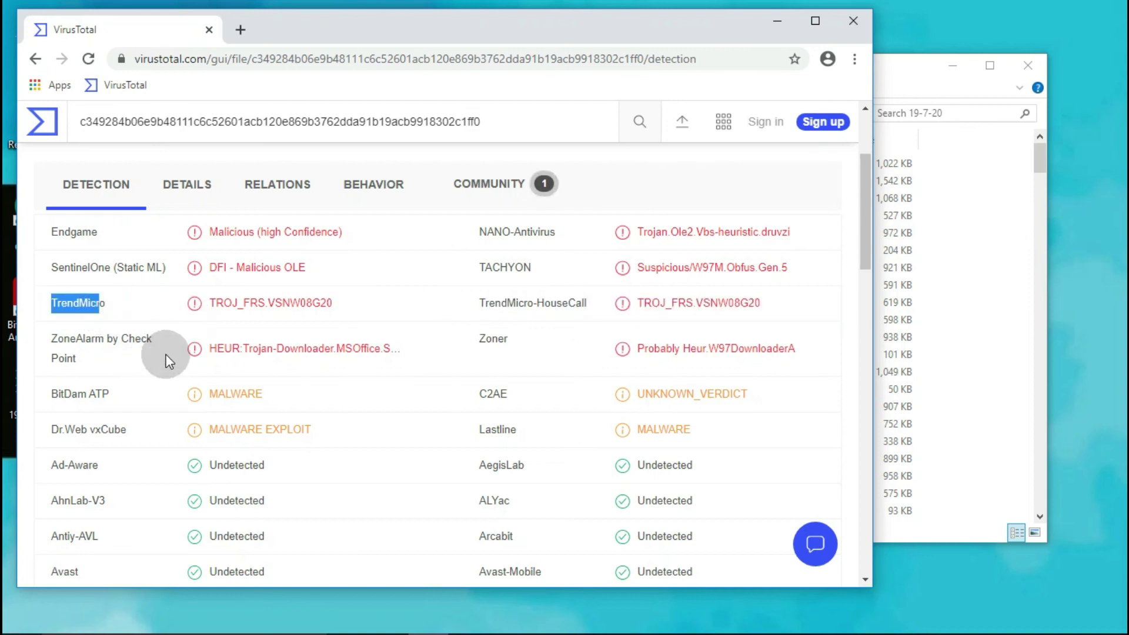
# - Review more of the DOC's engine list, including the BitDefender and BitDefenderTheta entries, and return to the report summary
pyautogui.scroll(-3, 167, 360)
pyautogui.scroll(-5, 163, 355)
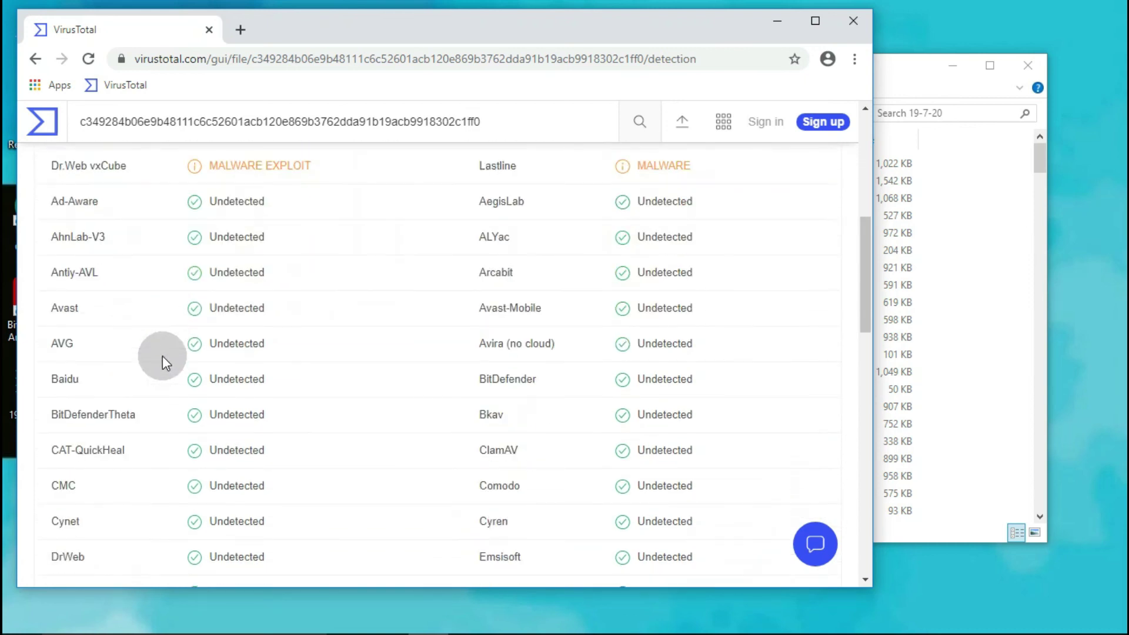
pyautogui.scroll(10, 162, 355)
pyautogui.scroll(2, 162, 355)
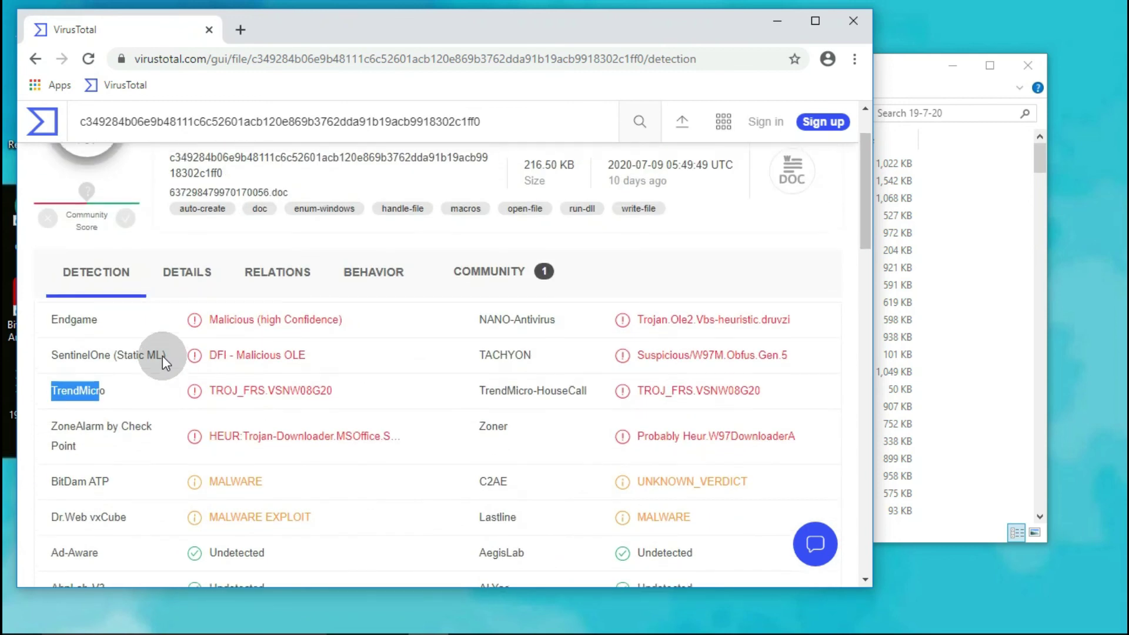
# - Inspect the DOC's details, highlighting the basic properties from MD5 to file type, and return to the VirusTotal upload page
pyautogui.click(187, 352)
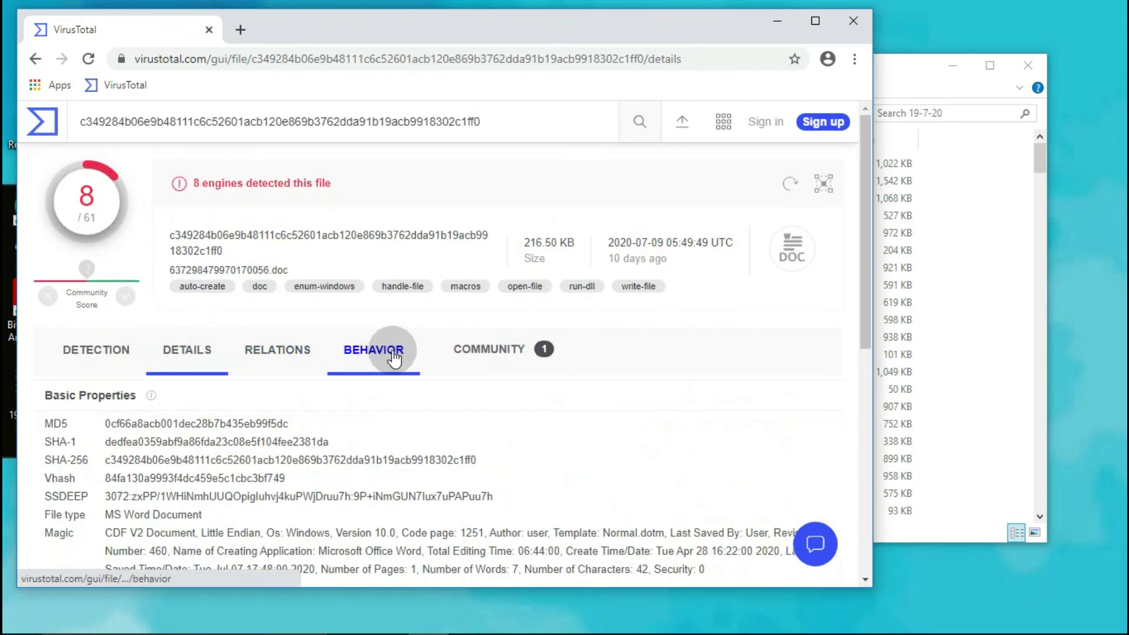
pyautogui.scroll(-3, 385, 356)
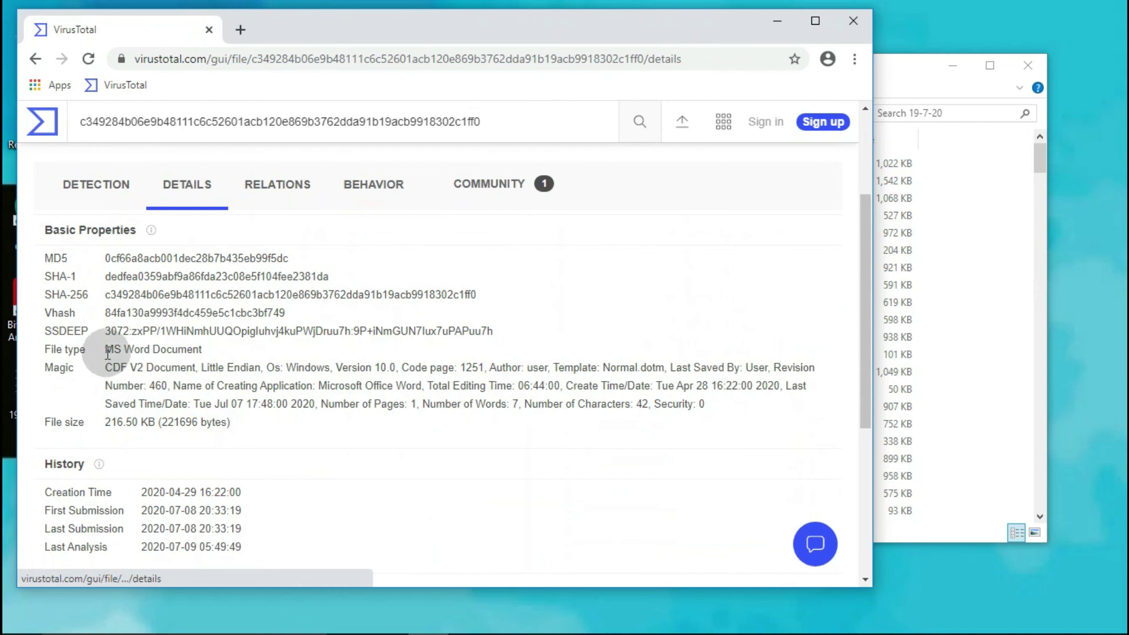
pyautogui.moveTo(41, 254); pyautogui.dragTo(211, 357)
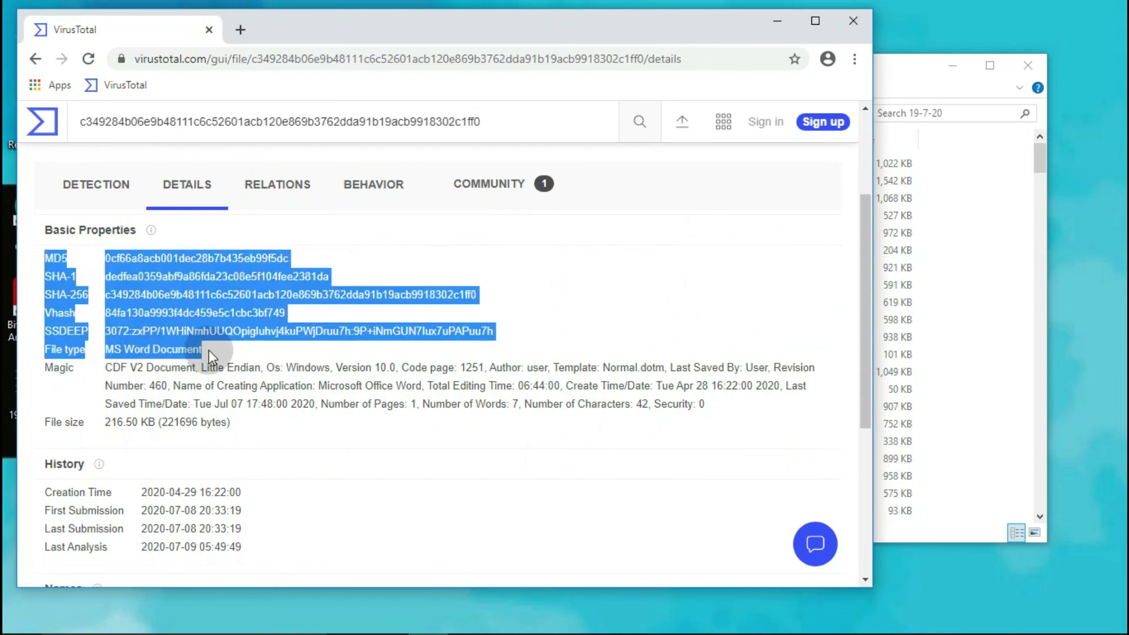
pyautogui.hotkey('alt', 'Left')
pyautogui.click(35, 59)
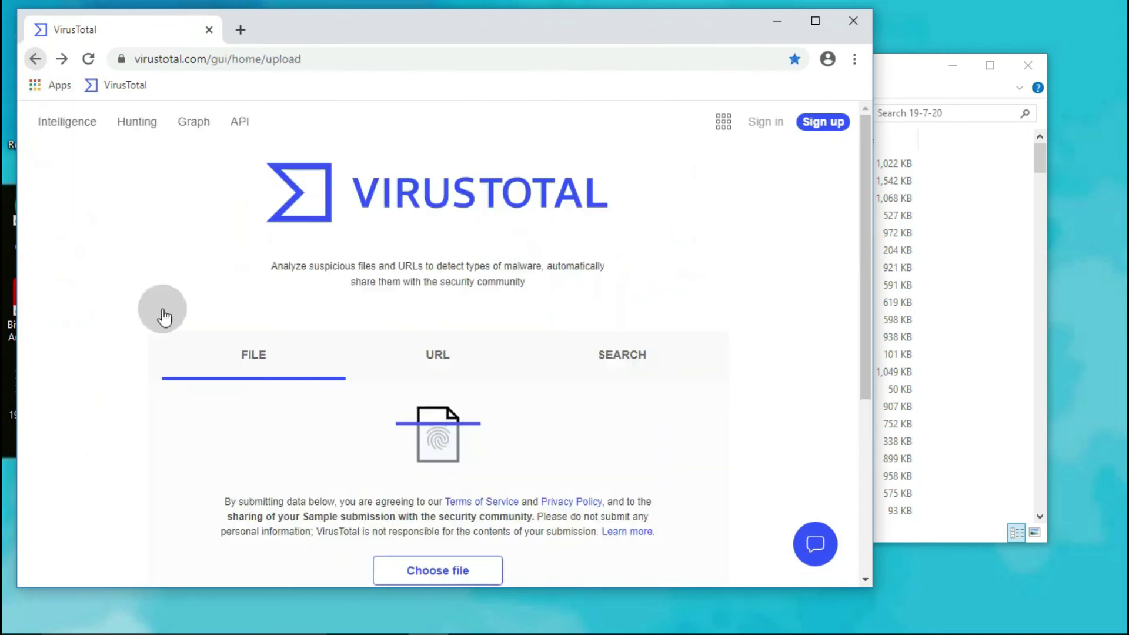